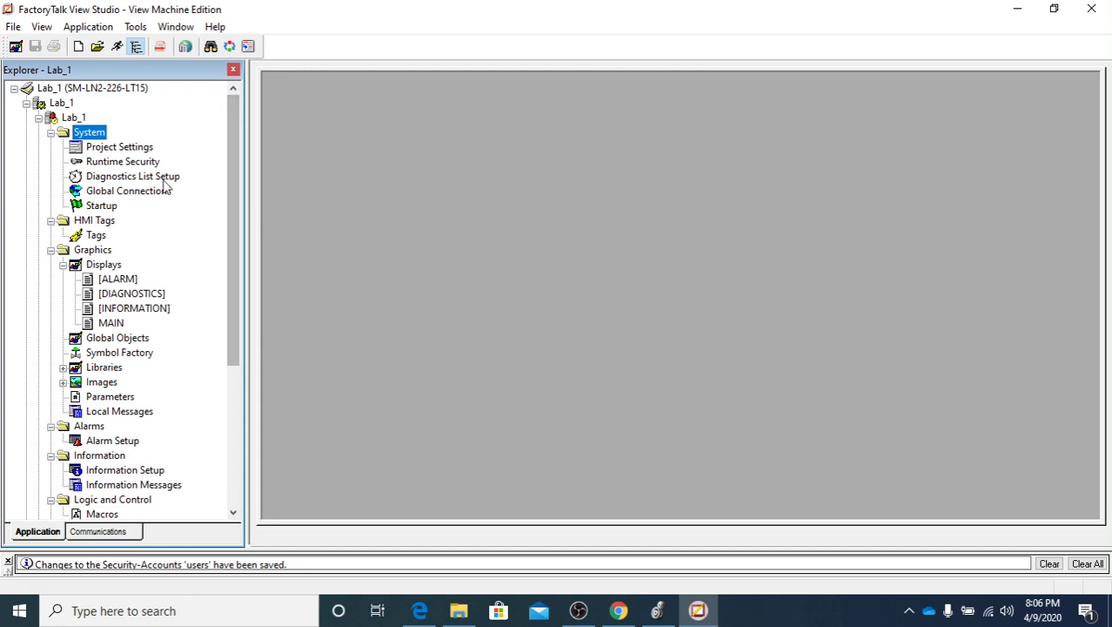
Open the Runtime Security editor for Lab_1 from the System folder
double_click(130, 163)
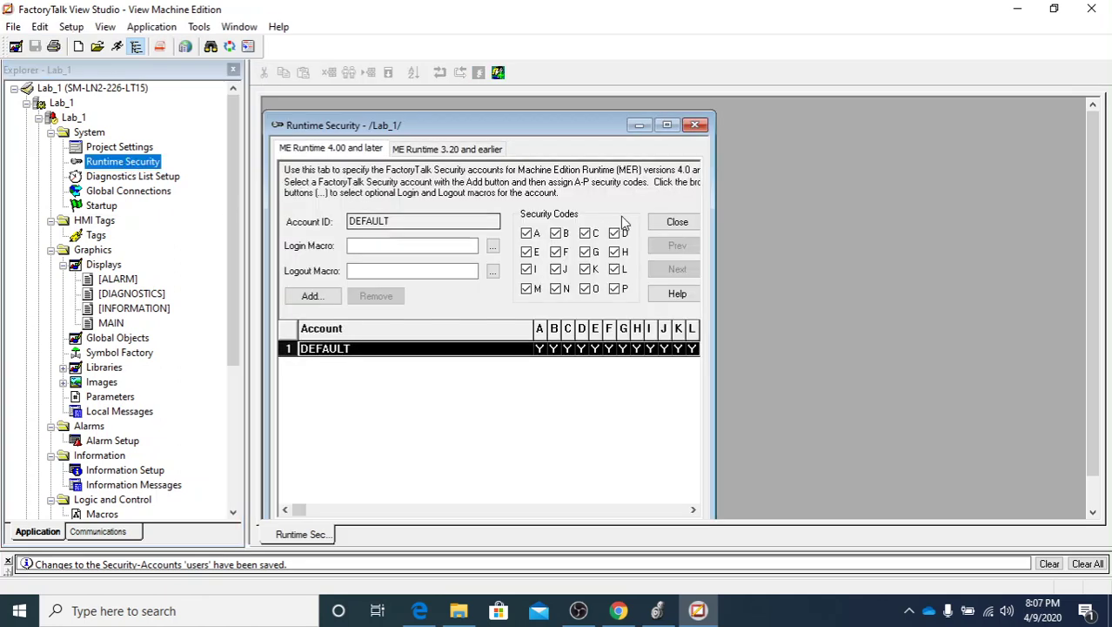
Maximize the Runtime Security editor and browse the account picker's users, all, and groups filters, then cancel
left_click(668, 125)
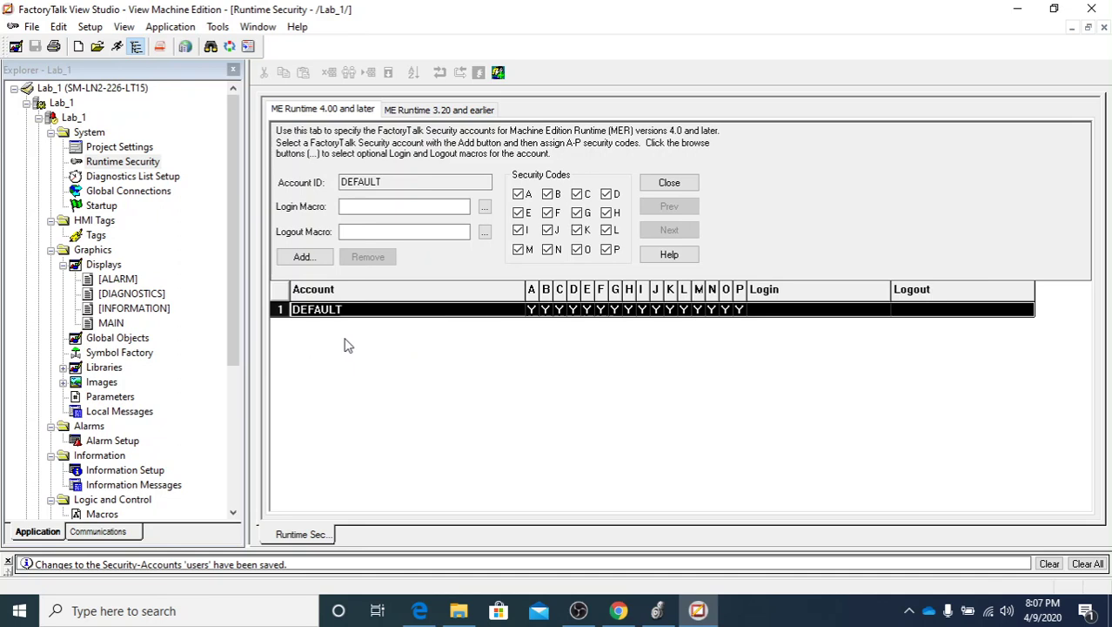
left_click(306, 257)
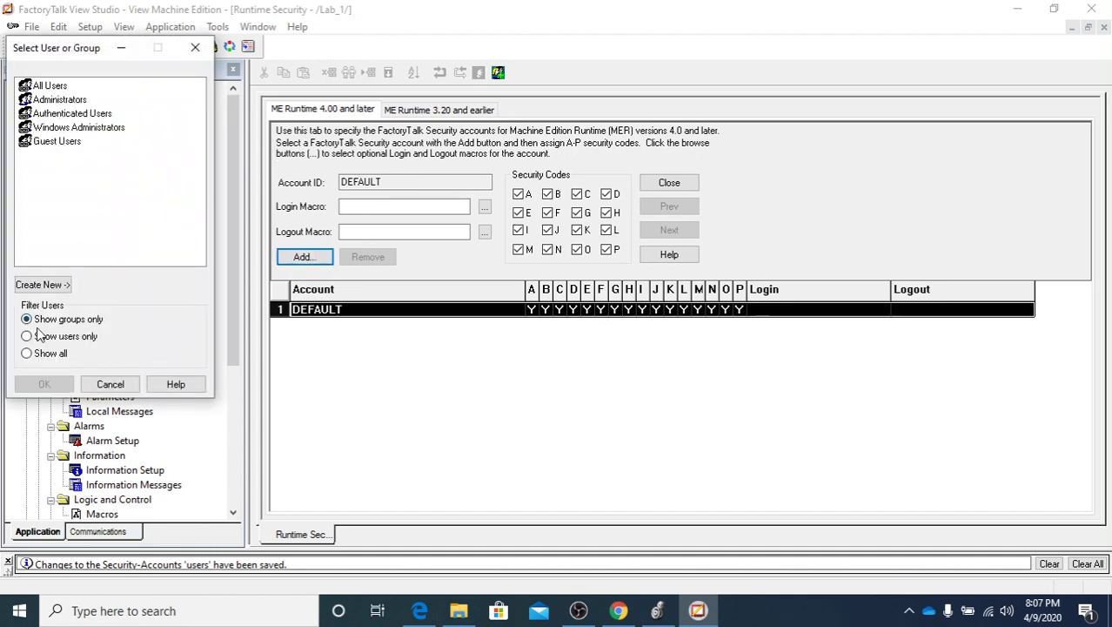
left_click(27, 337)
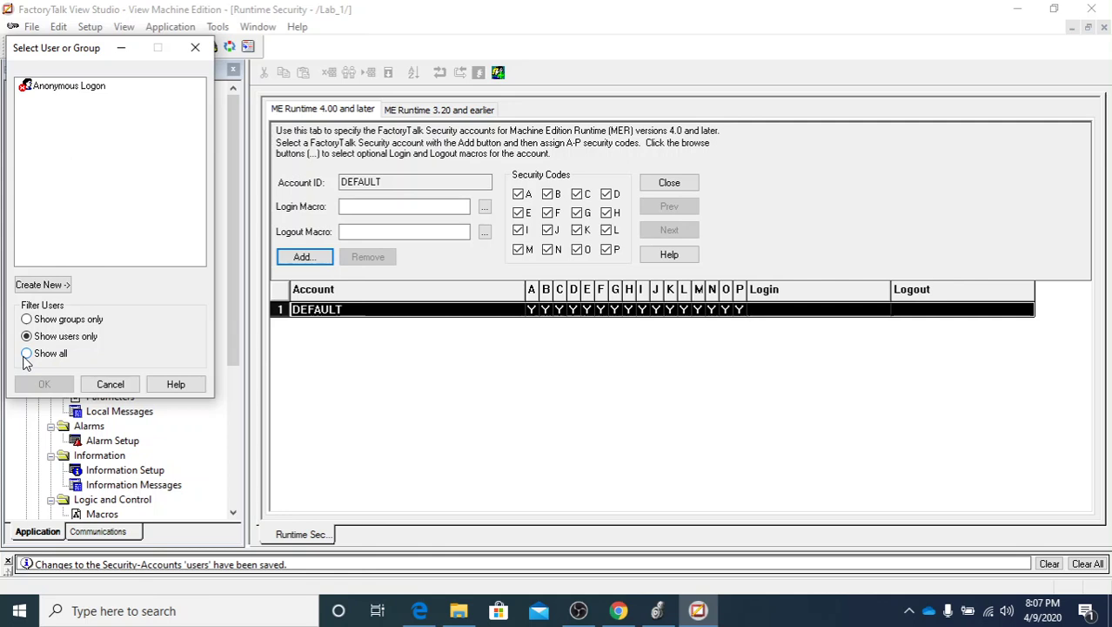
left_click(26, 354)
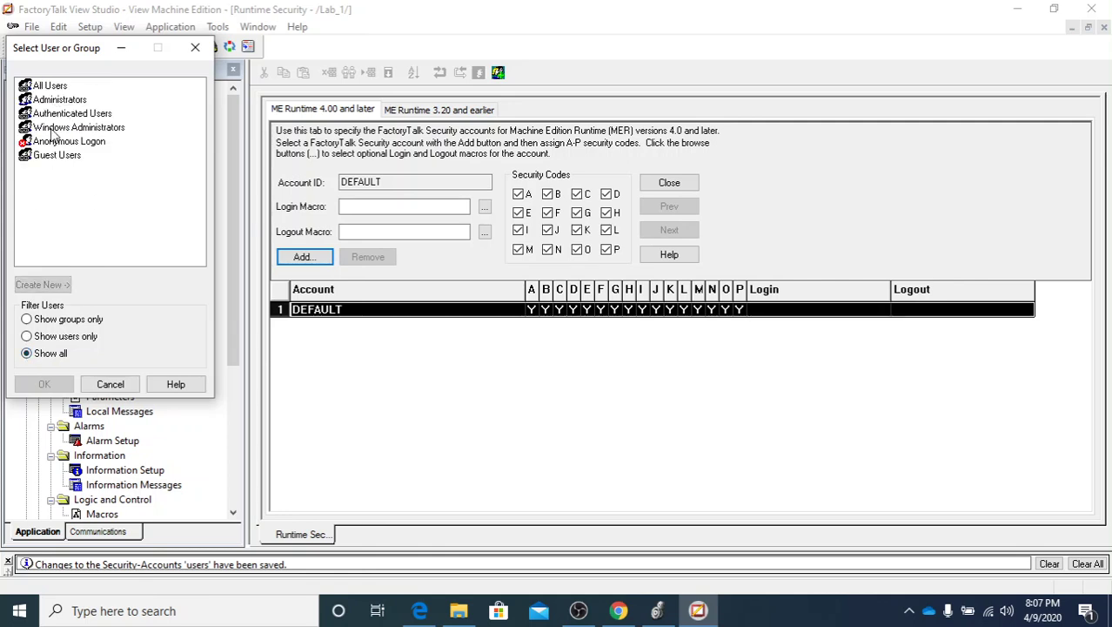
left_click(26, 320)
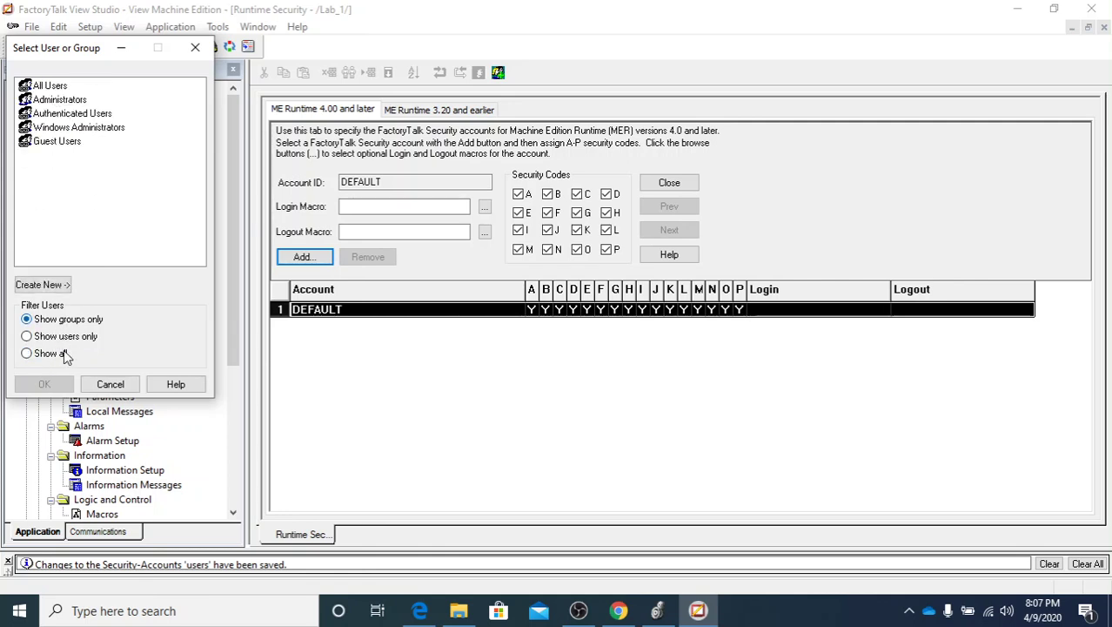
left_click(111, 387)
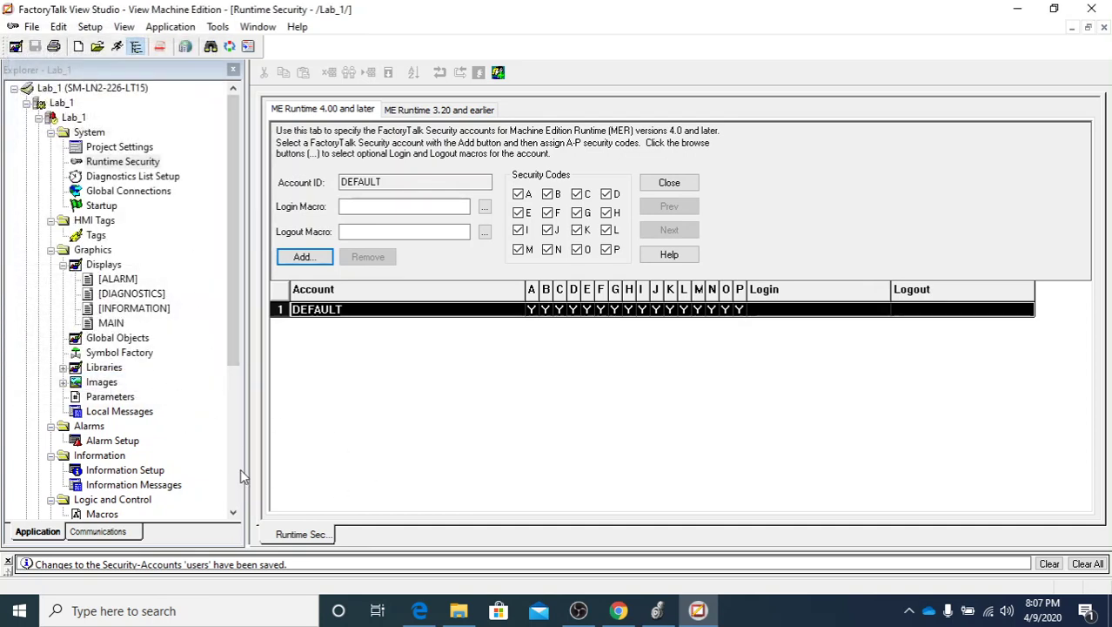
left_click(239, 487)
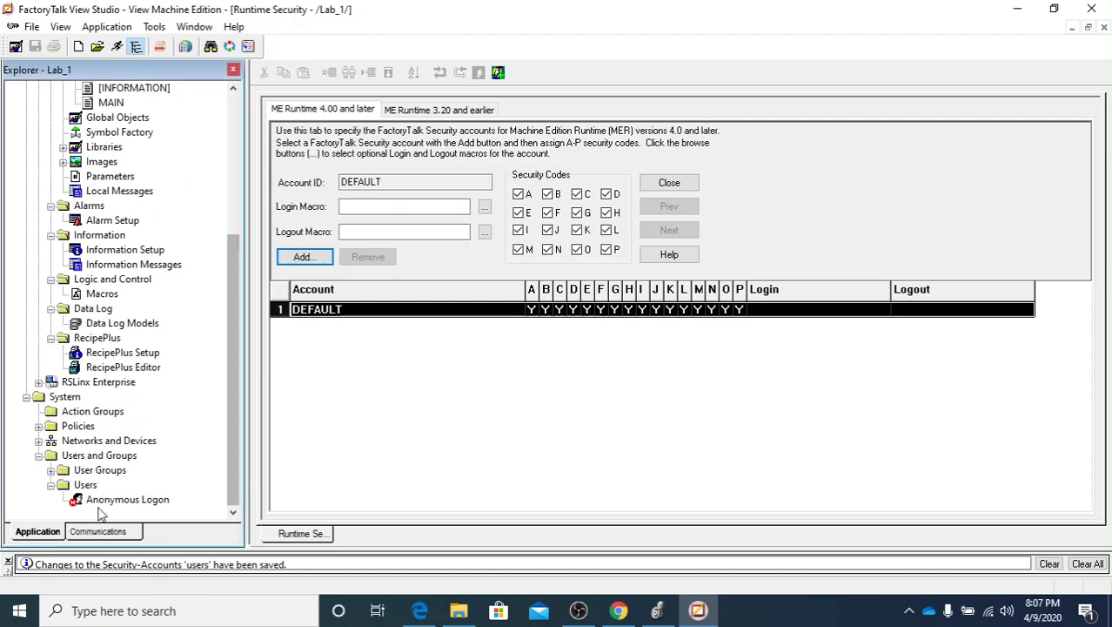
Reveal the New > FactoryTalk User option on the Users folder under Users and Groups
left_click(51, 485)
left_click(39, 470)
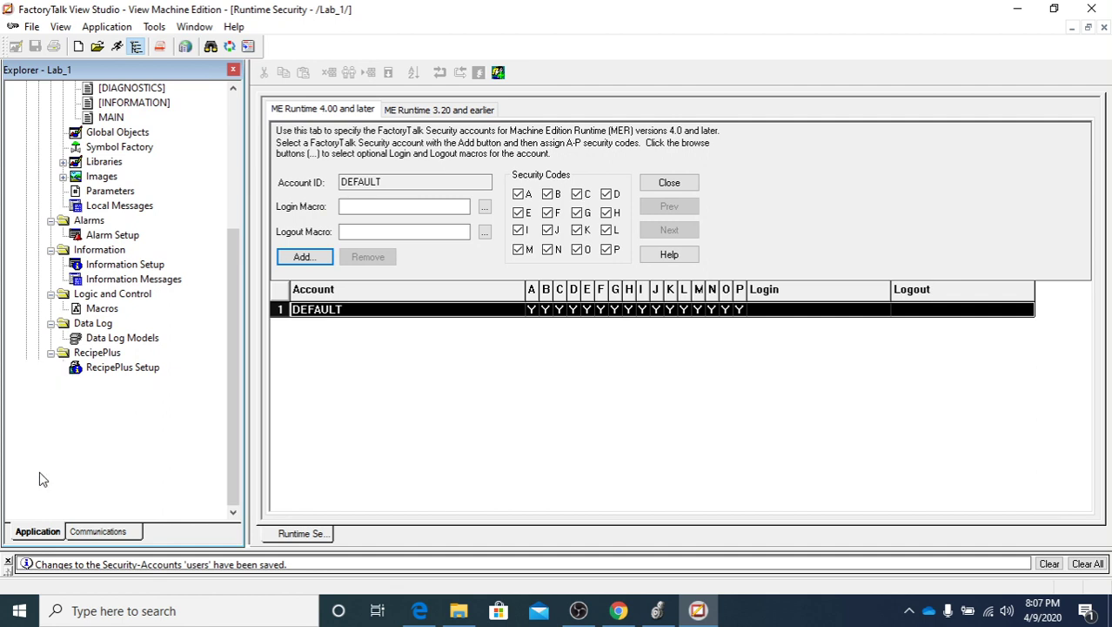
left_click(39, 501)
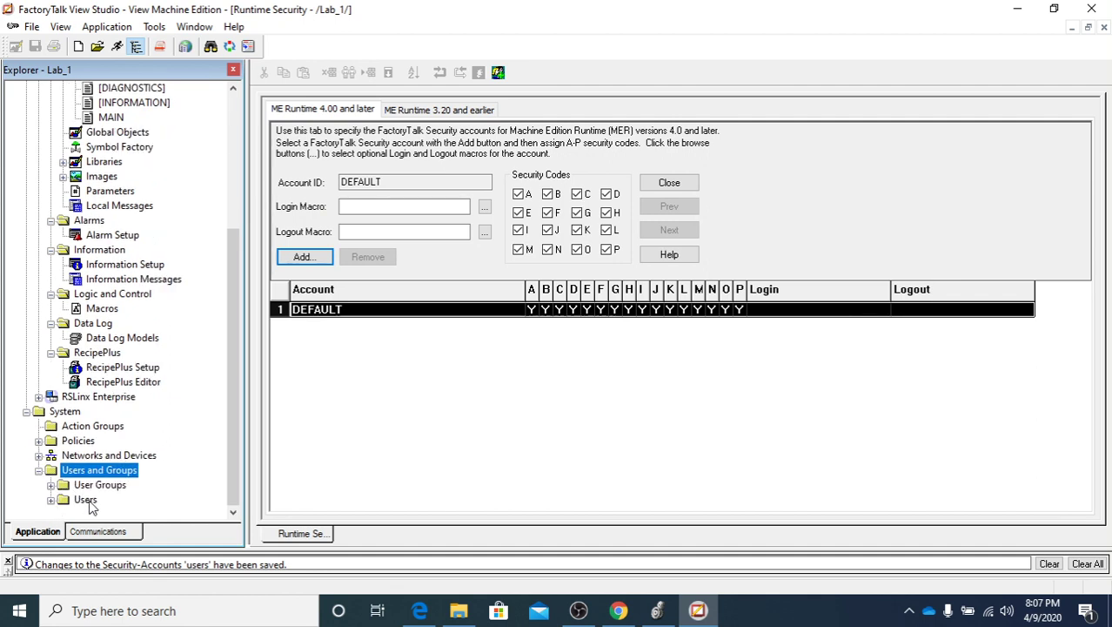
right_click(88, 502)
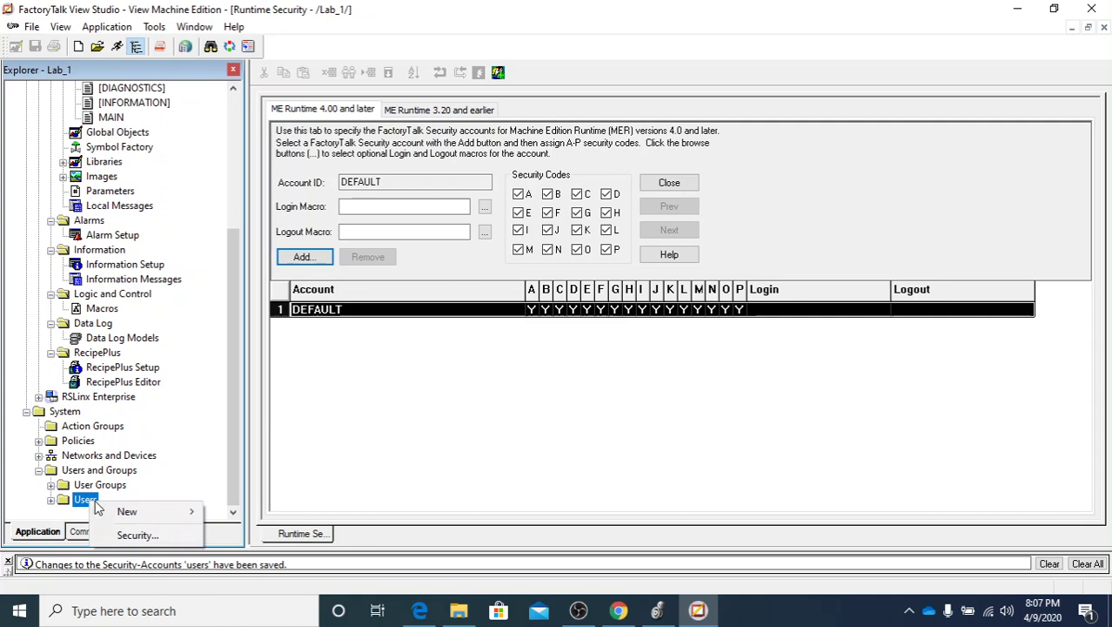
mouse_move(143, 517)
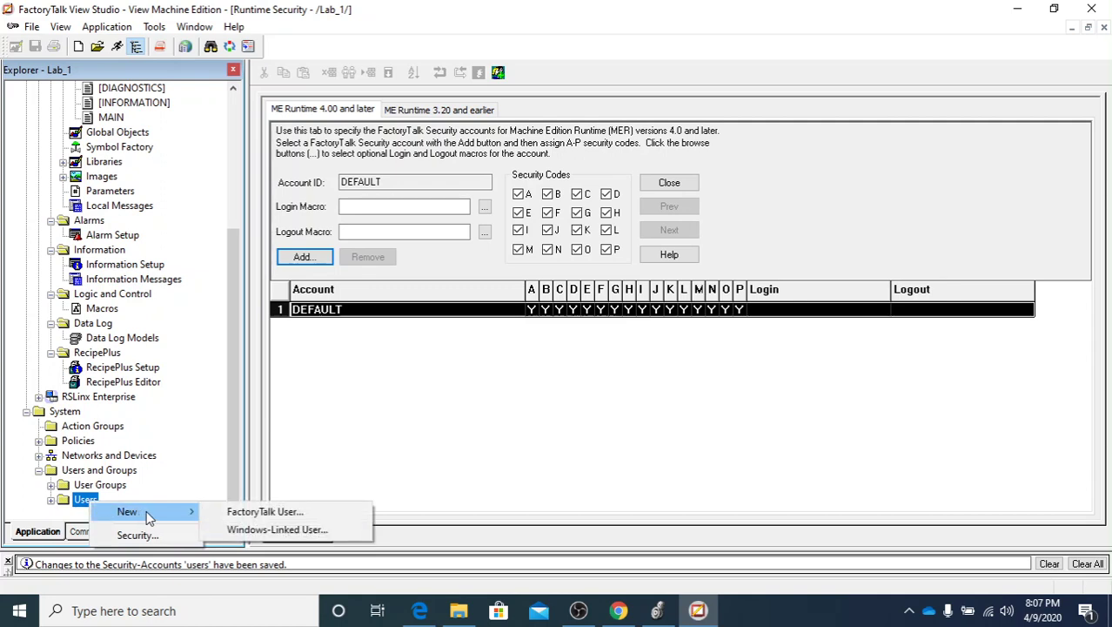
Start a new FactoryTalk user 'maint' who cannot change the password and whose password never expires
left_click(222, 512)
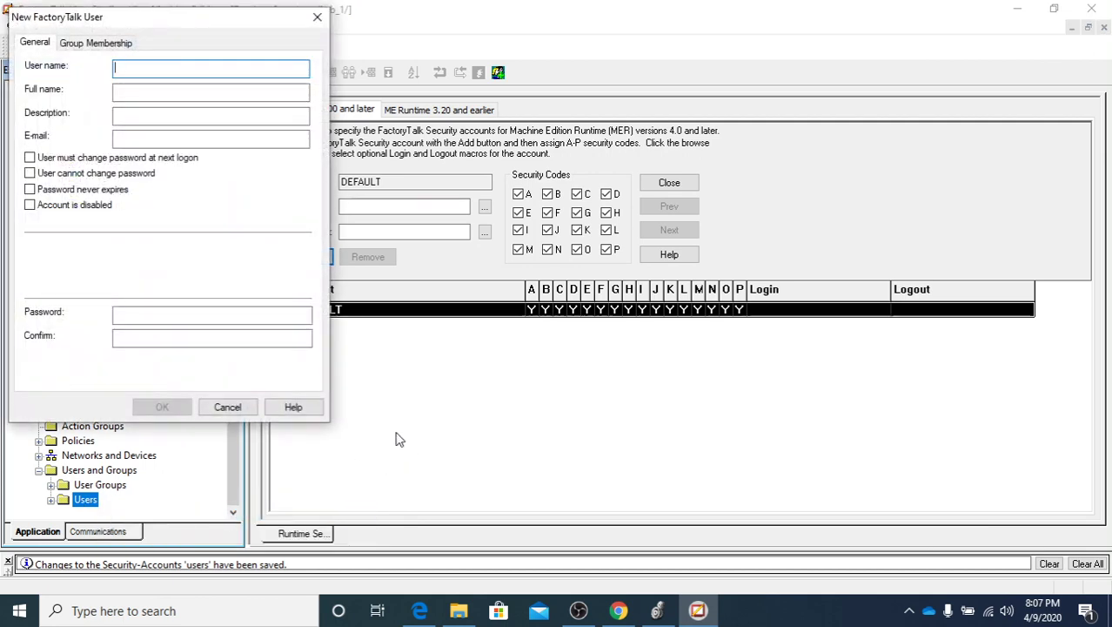
type("maint")
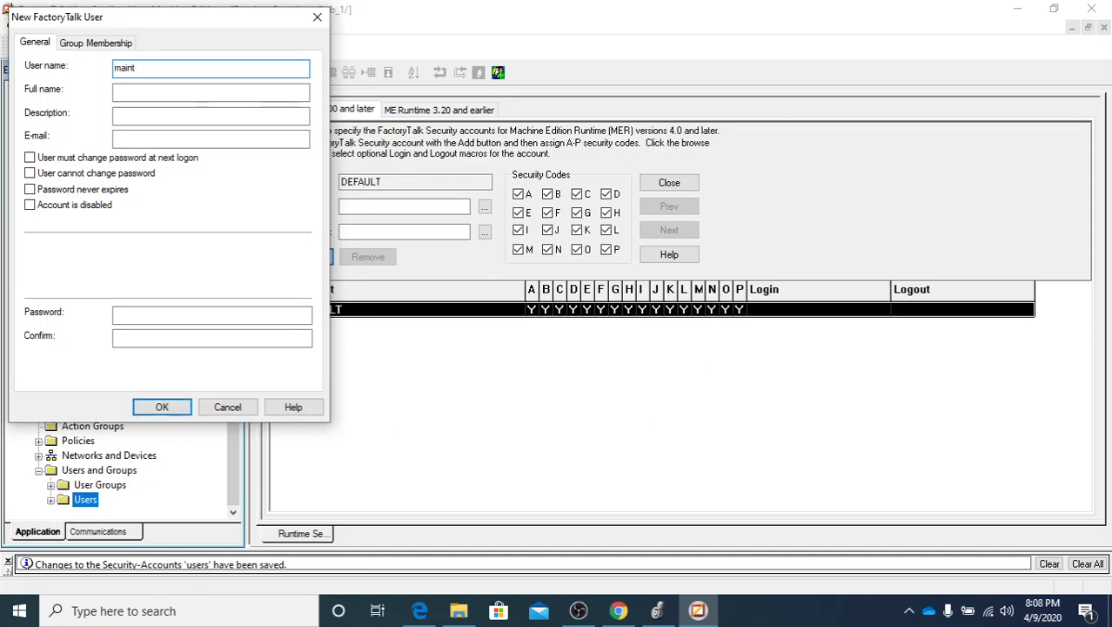
left_click(31, 174)
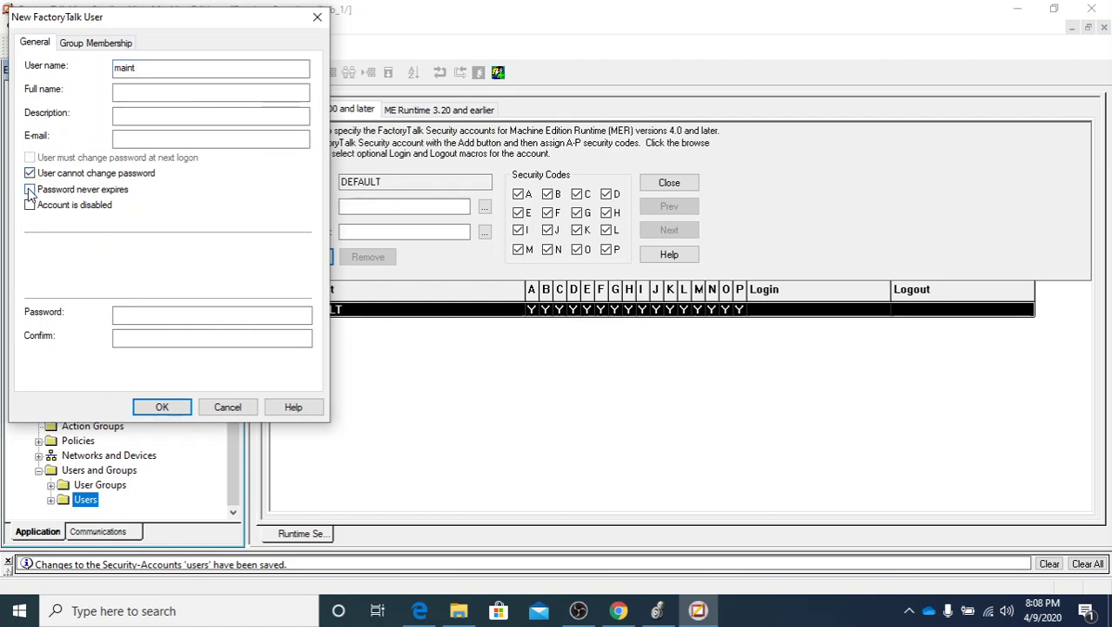
left_click(31, 190)
Enter and confirm the user's password, then create the maint user
left_click(142, 314)
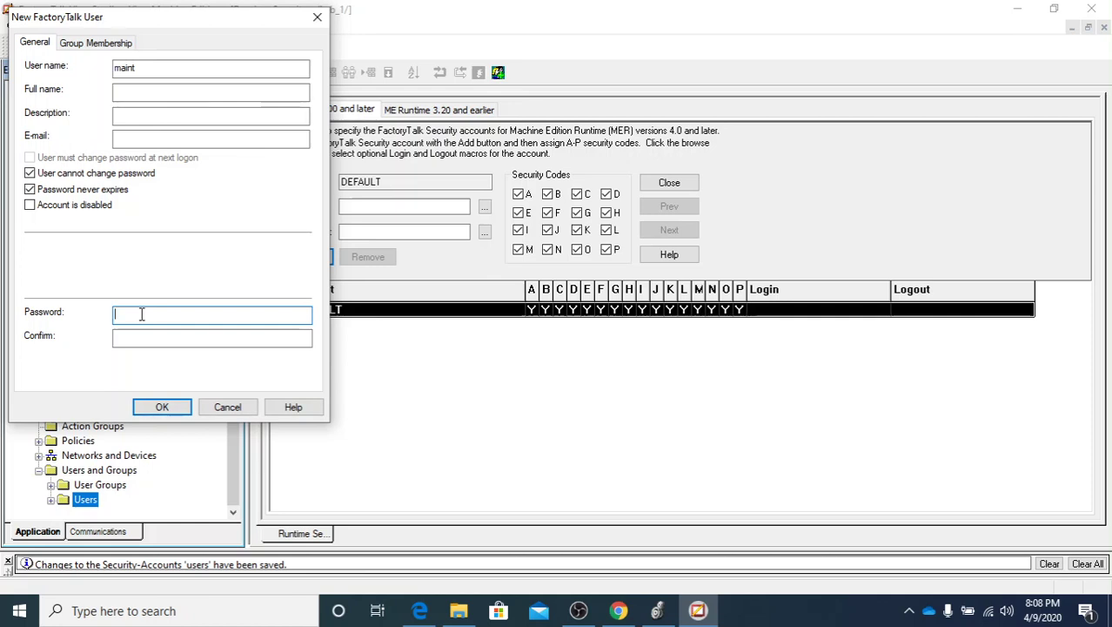
key("Tab")
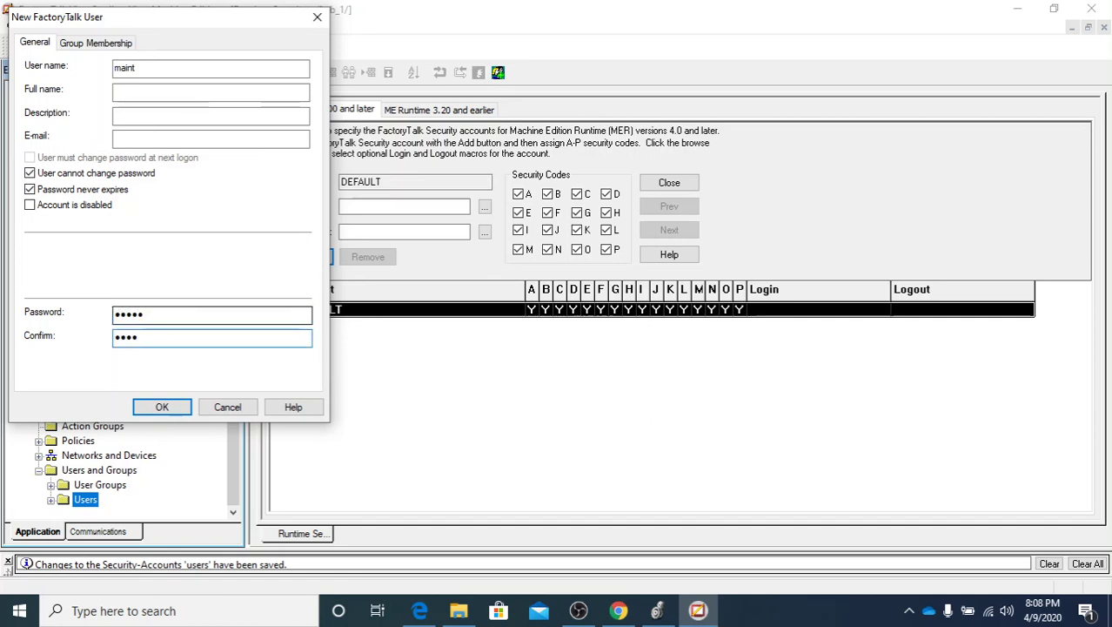
key("BackSpace")
key("BackSpace")
key("BackSpace")
key("BackSpace")
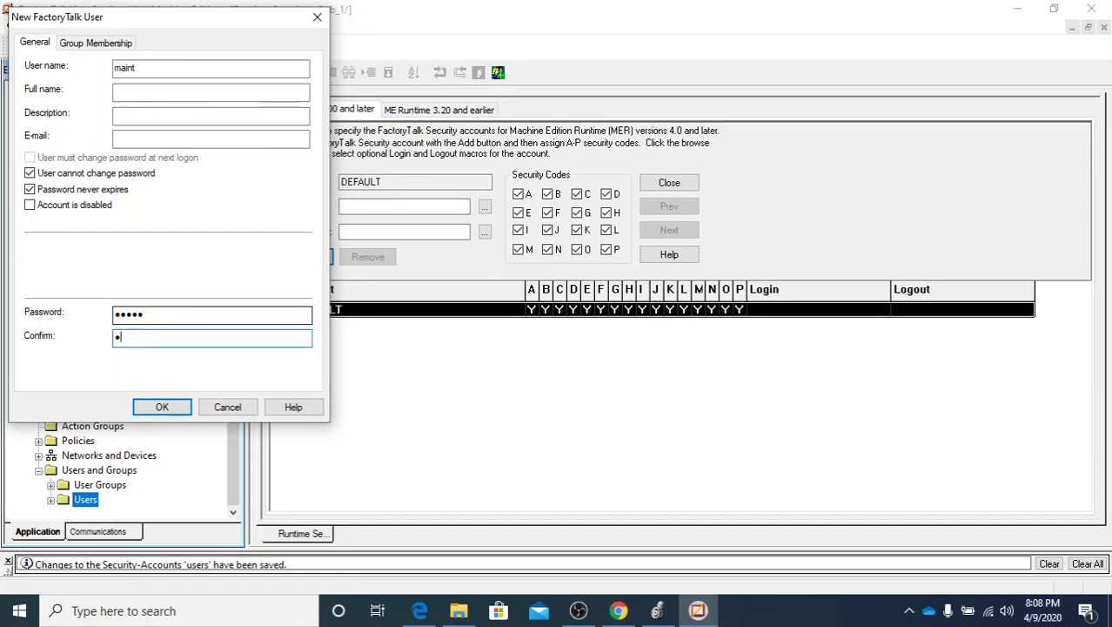
left_click(151, 408)
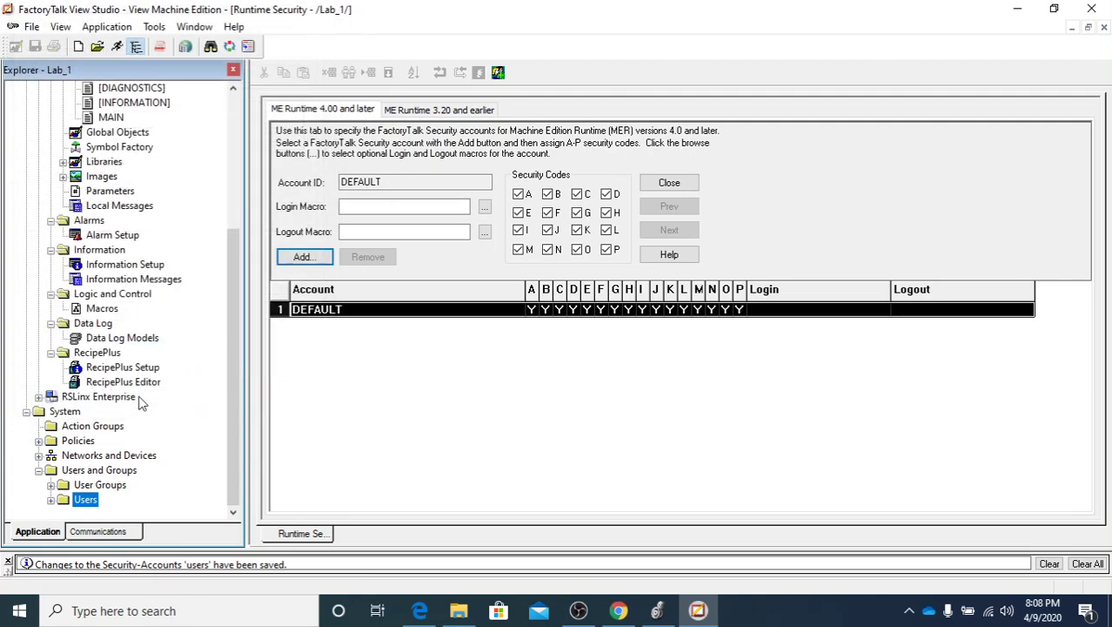
Add the FactoryTalk user maint as a runtime security account from the all-users list
left_click(302, 256)
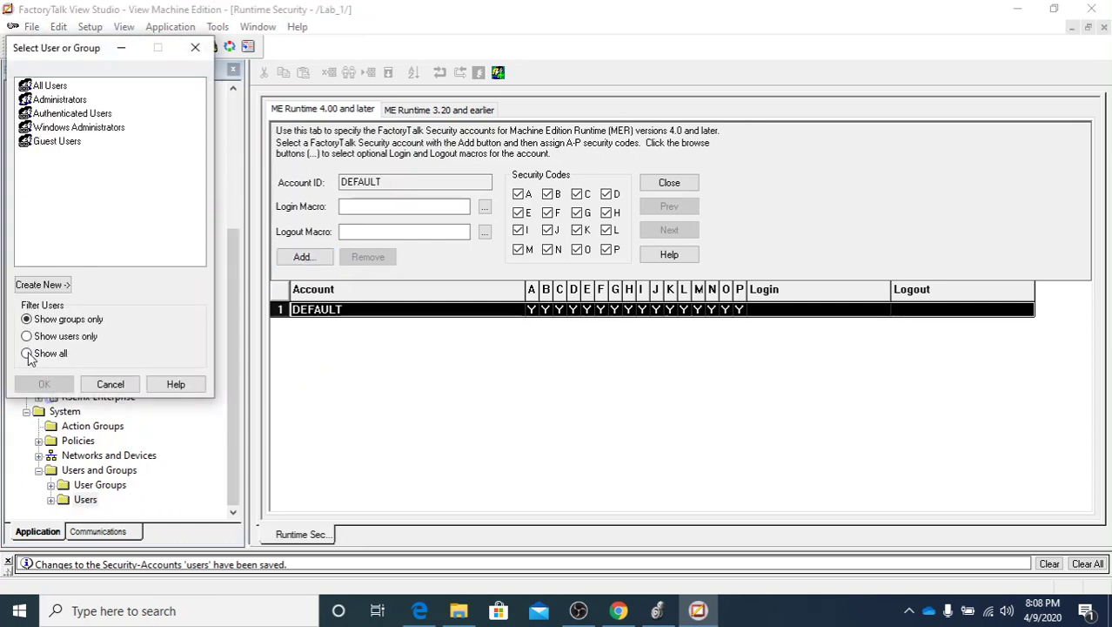
left_click(27, 352)
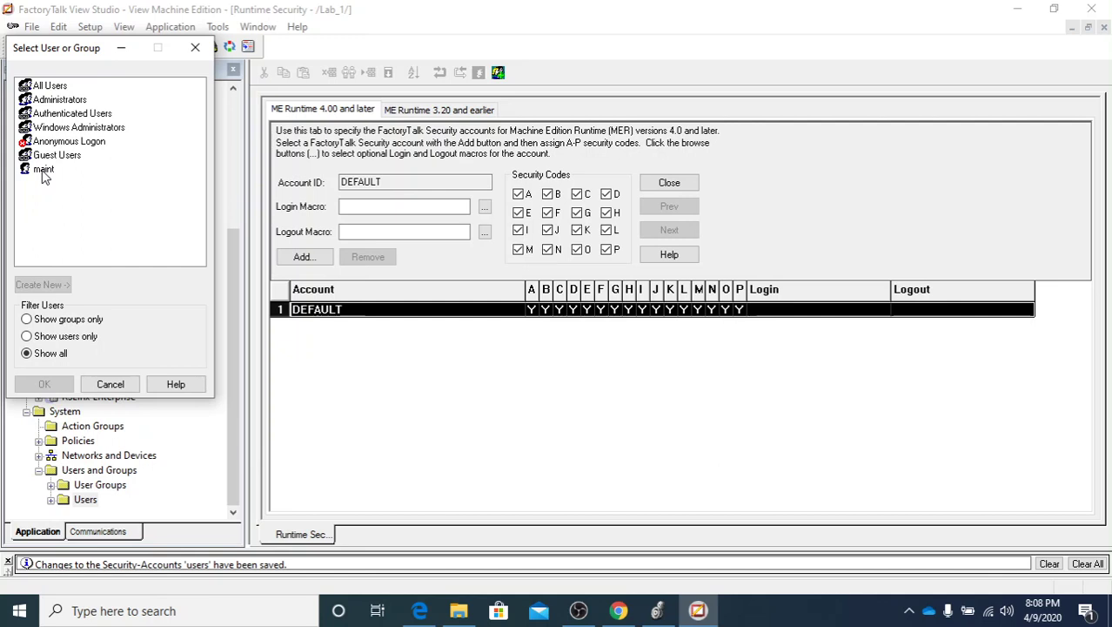
left_click(43, 169)
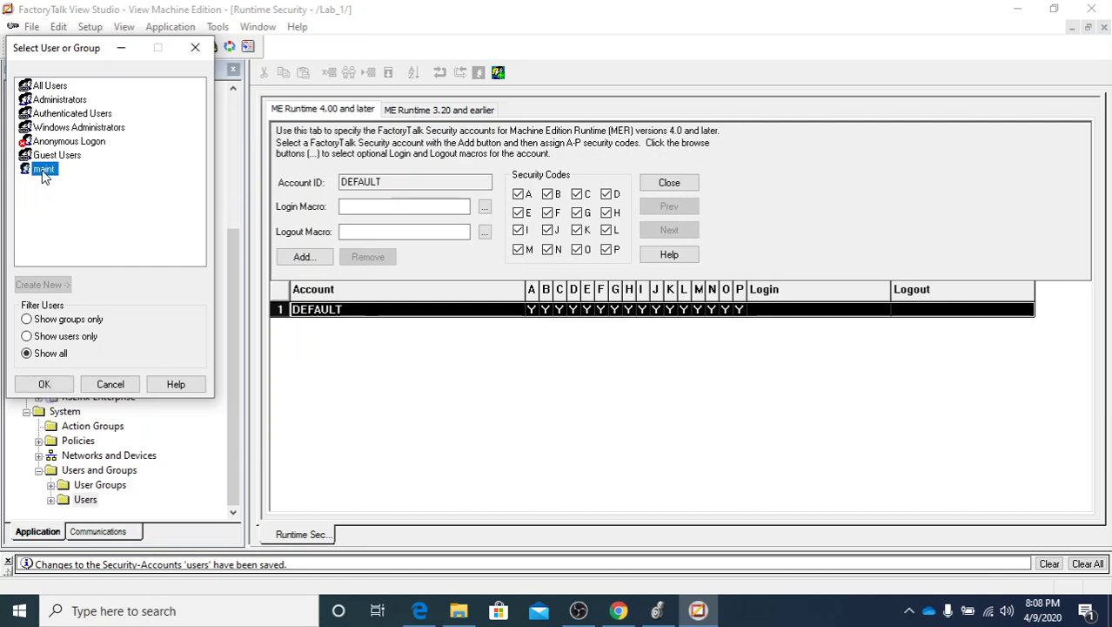
left_click(43, 384)
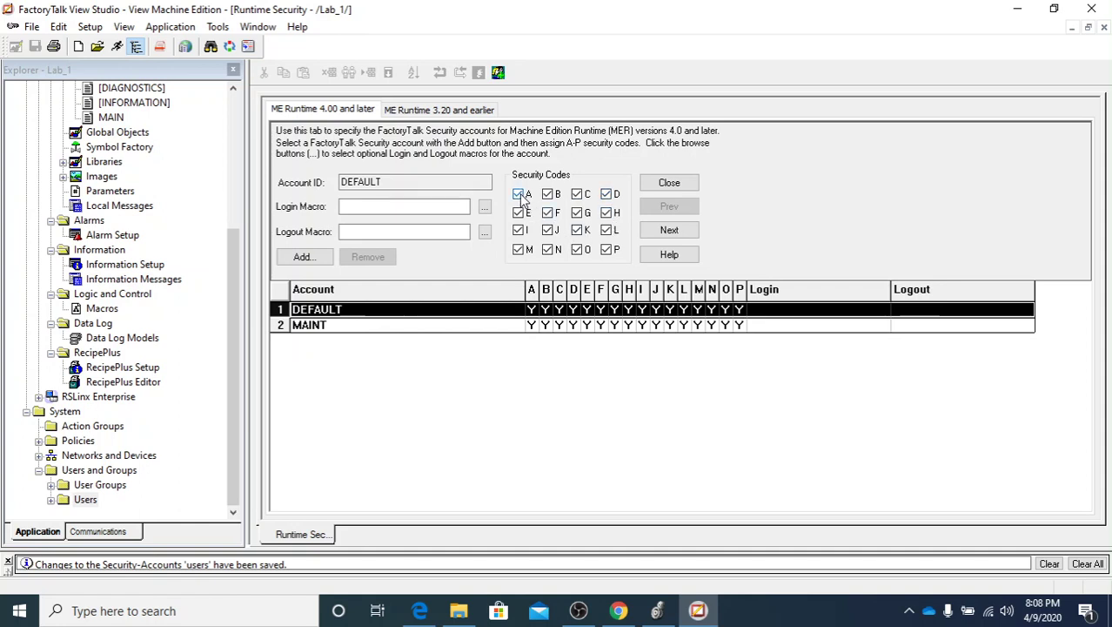
Uncheck security code A for the DEFAULT account and accept the change
left_click(519, 250)
left_click(519, 250)
left_click(517, 194)
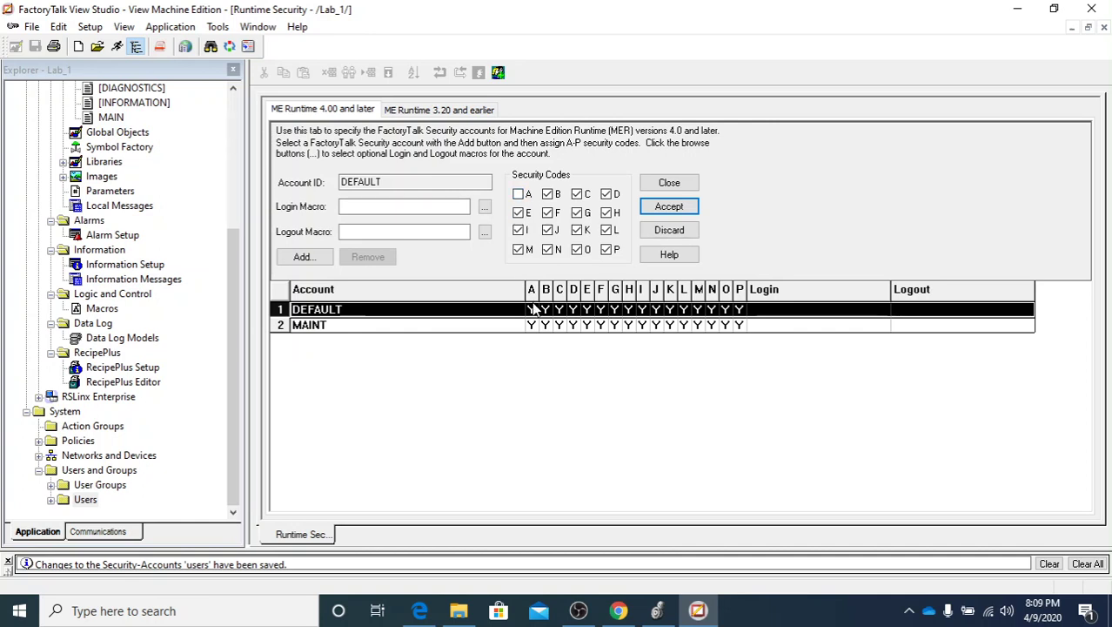
left_click(675, 209)
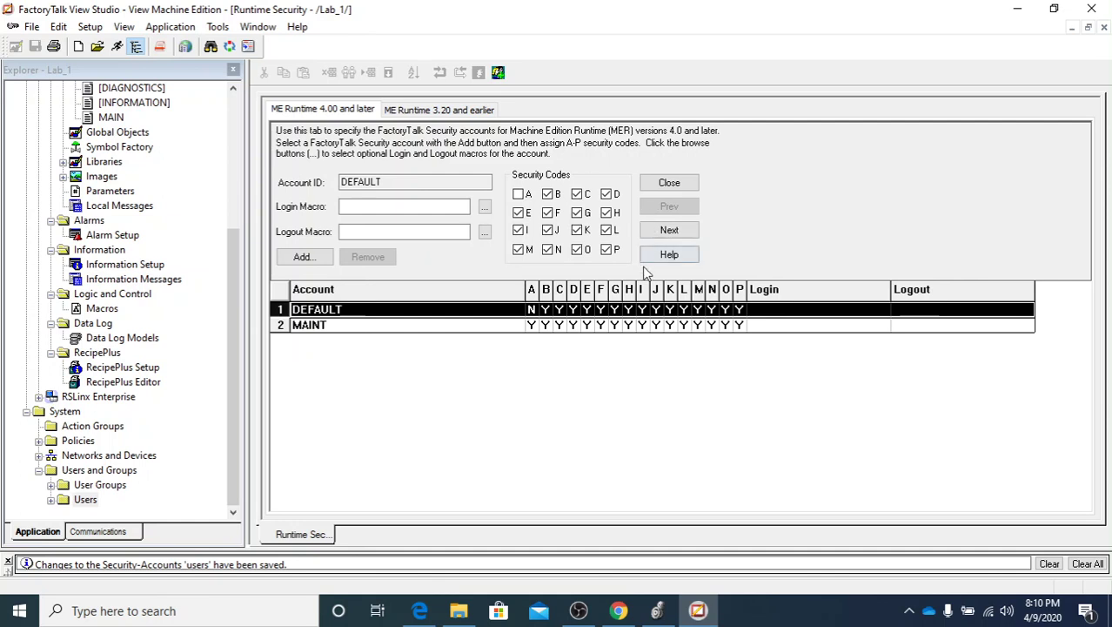
Close the Runtime Security editor, saving the changes, and scroll the Explorer up to Displays
left_click(677, 188)
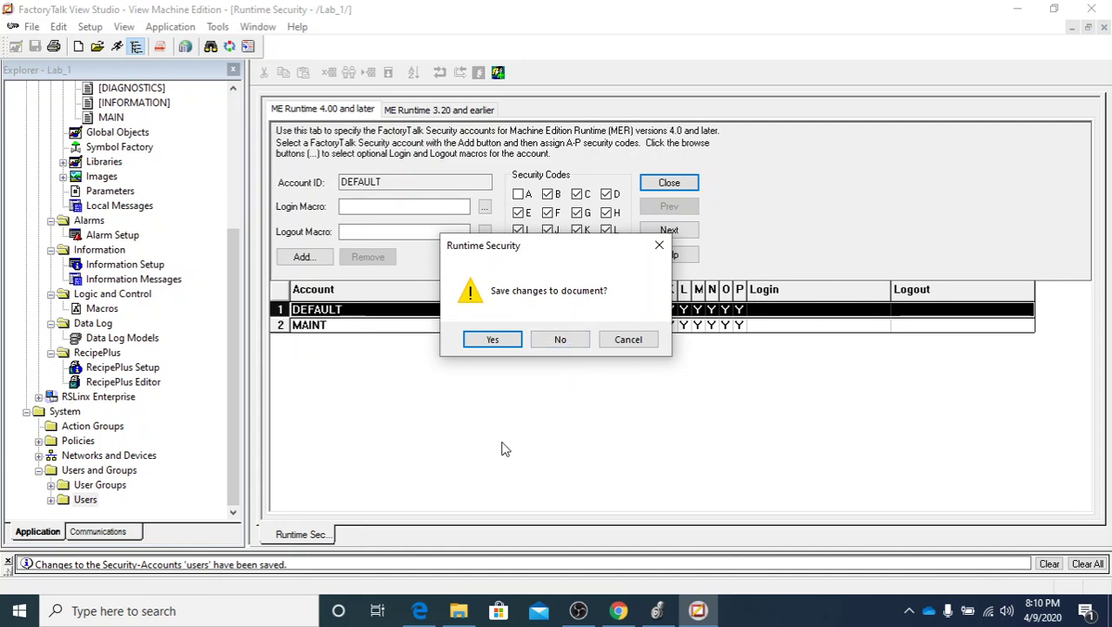
left_click(490, 341)
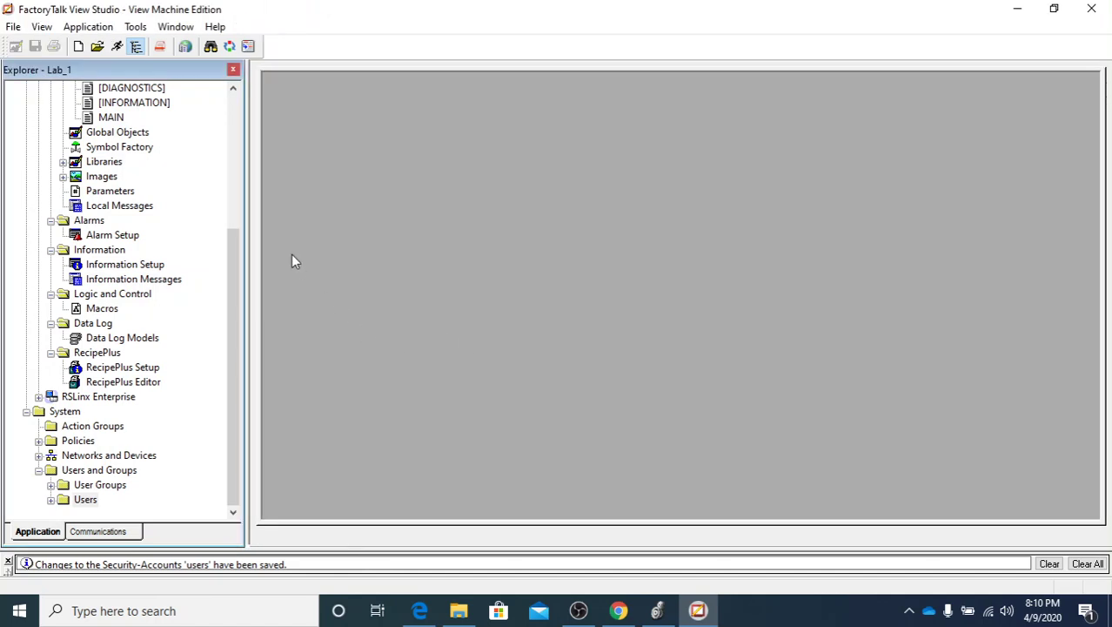
scroll(233, 93, "up", 2)
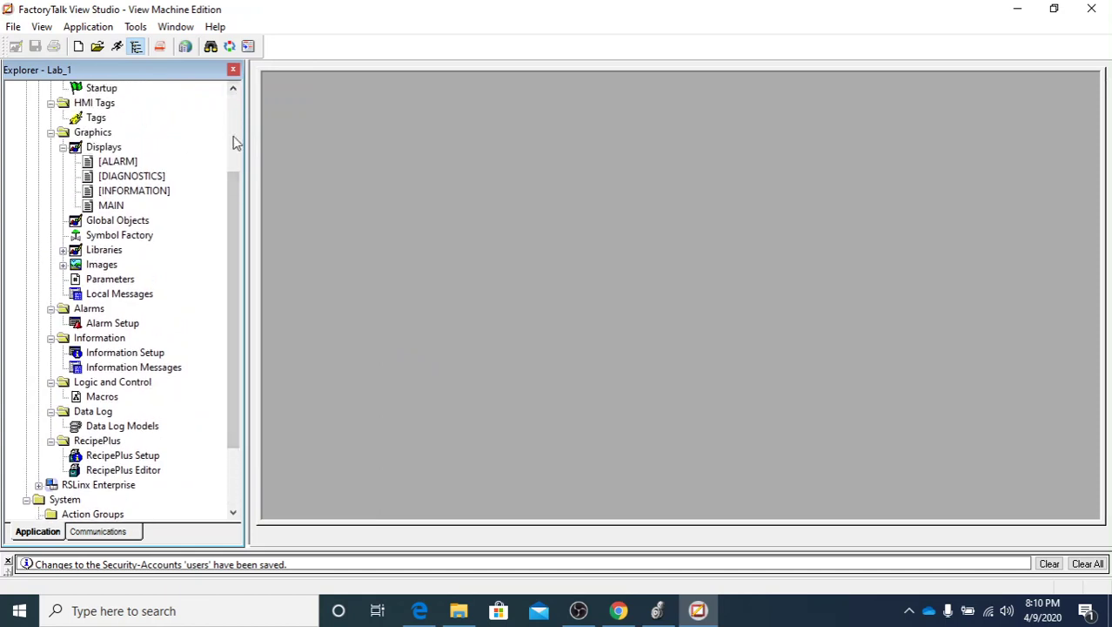
scroll(233, 93, "up", 2)
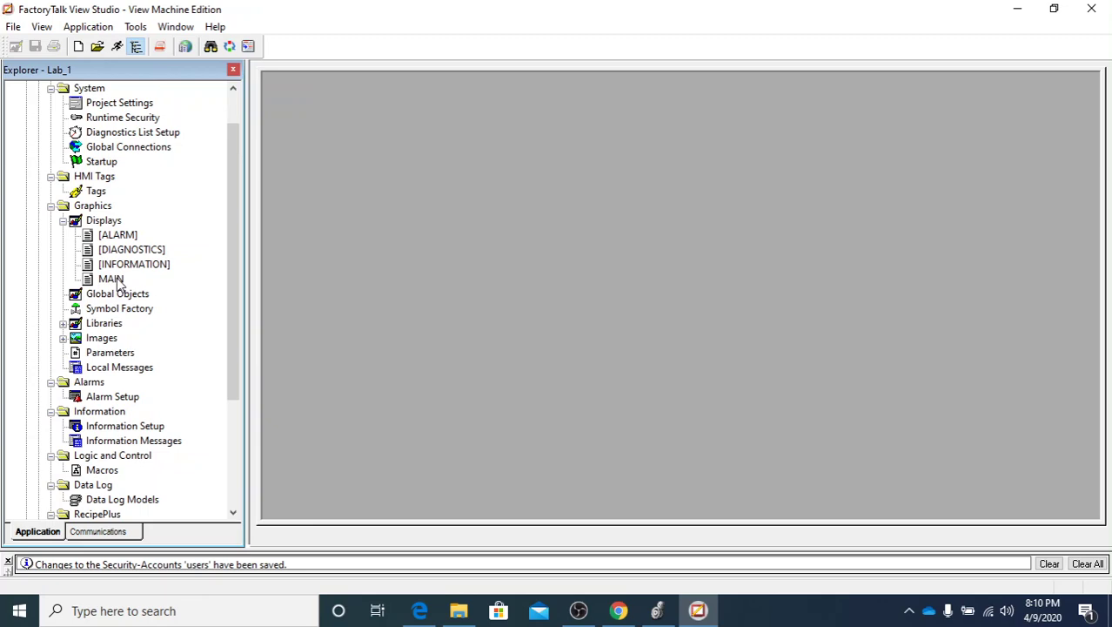
Open the MAIN display and duplicate it as a new display named 'Screen 2'
double_click(110, 278)
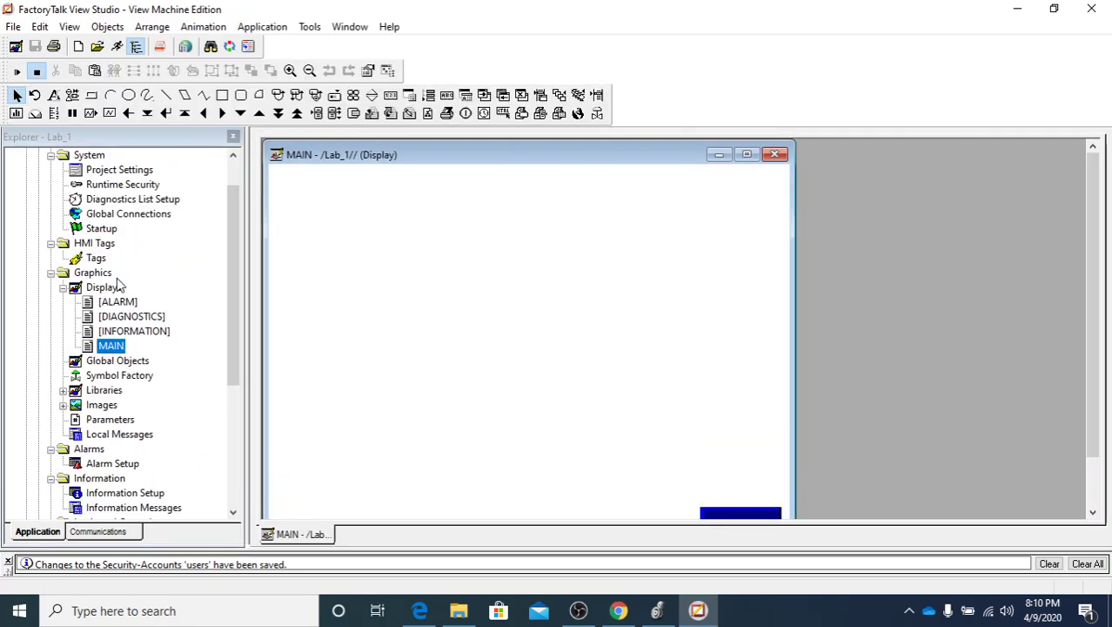
left_click(63, 288)
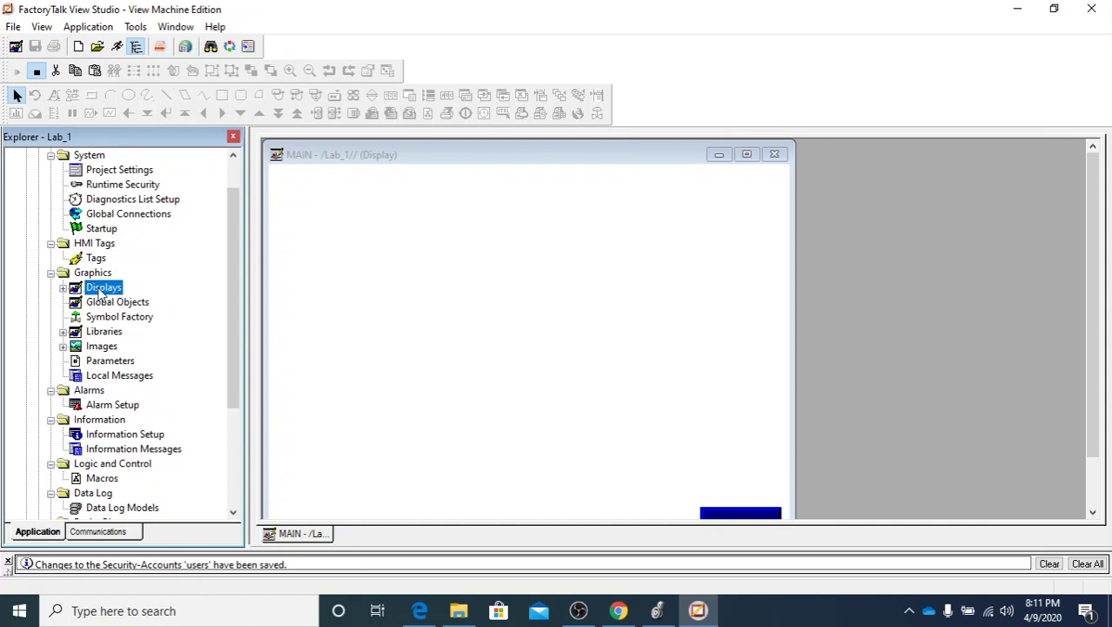
left_click(62, 290)
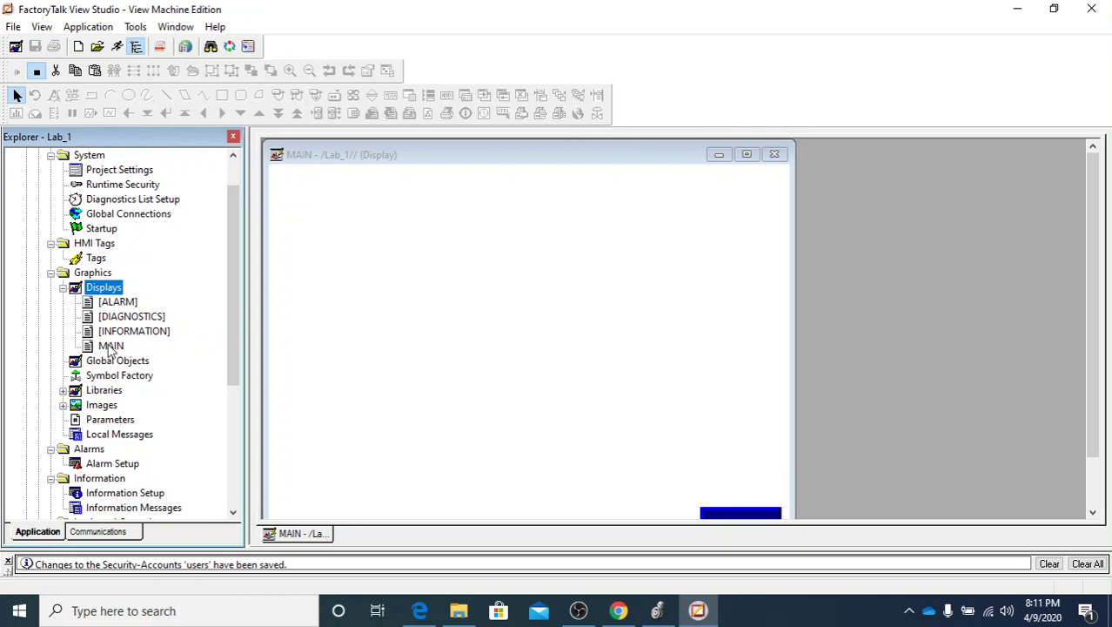
left_click(110, 347)
right_click(112, 347)
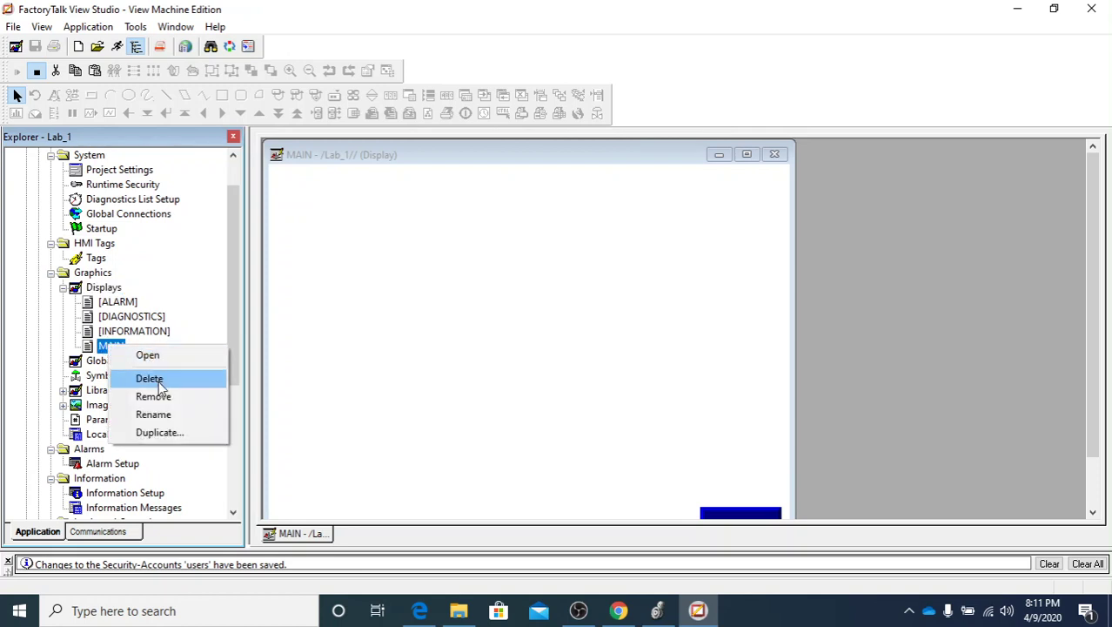
left_click(154, 432)
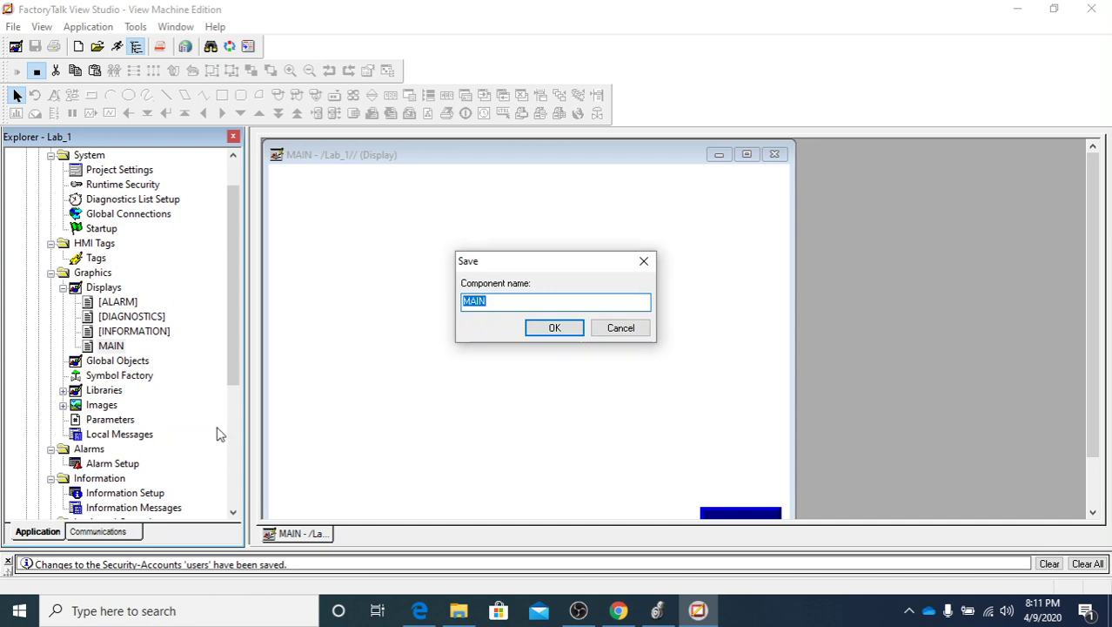
type("Screen 2")
left_click(554, 329)
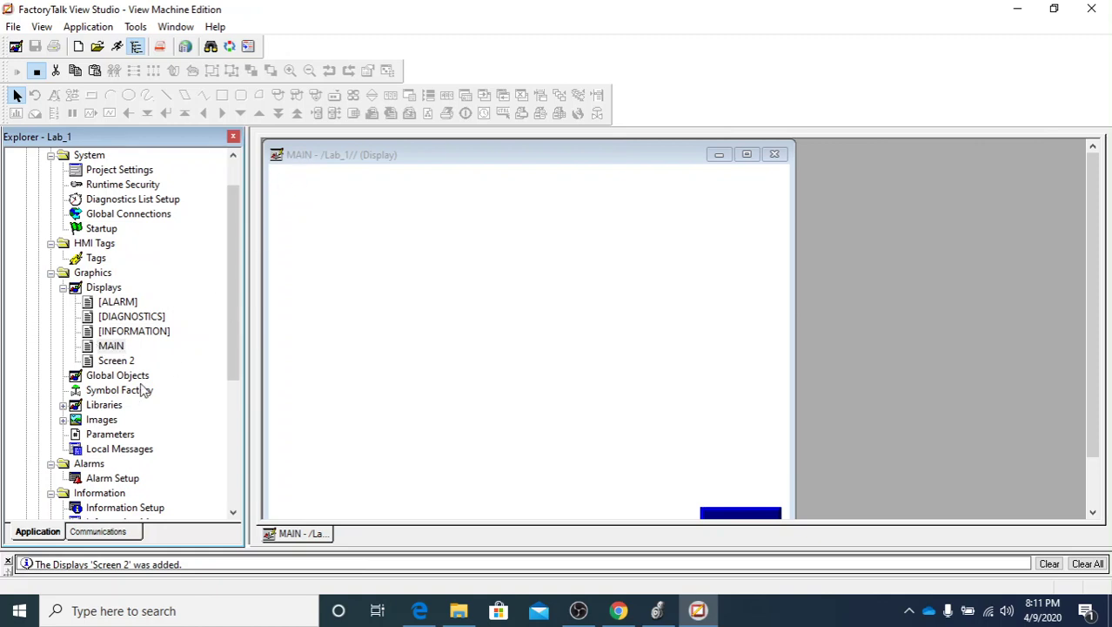
Open Screen 2 beside MAIN and switch back and forth between the two displays
double_click(117, 360)
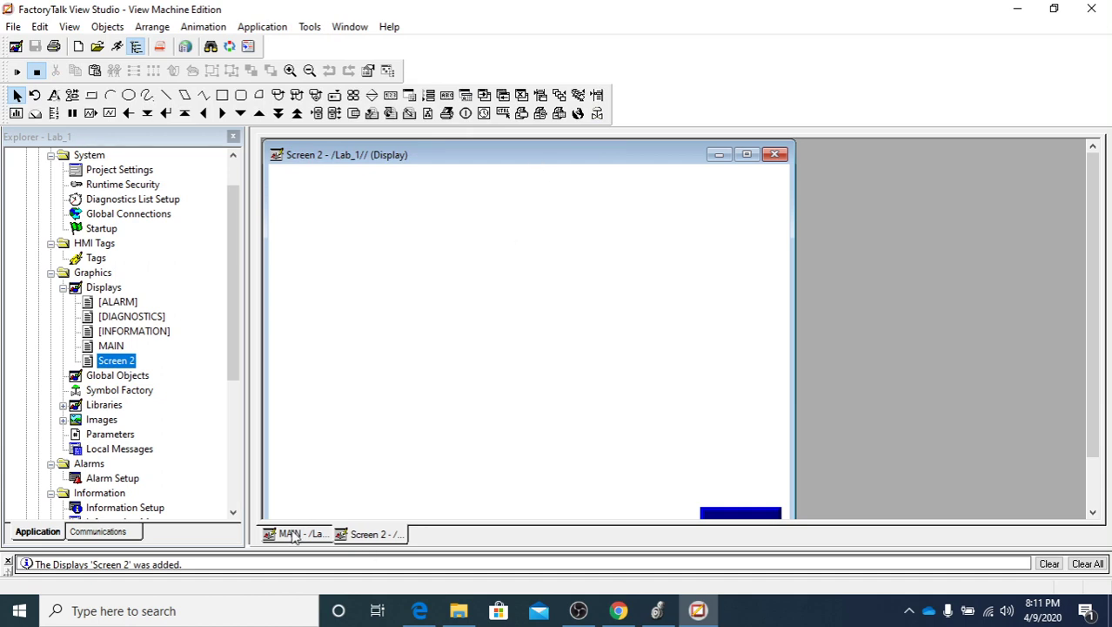
left_click_drag(429, 154, 723, 152)
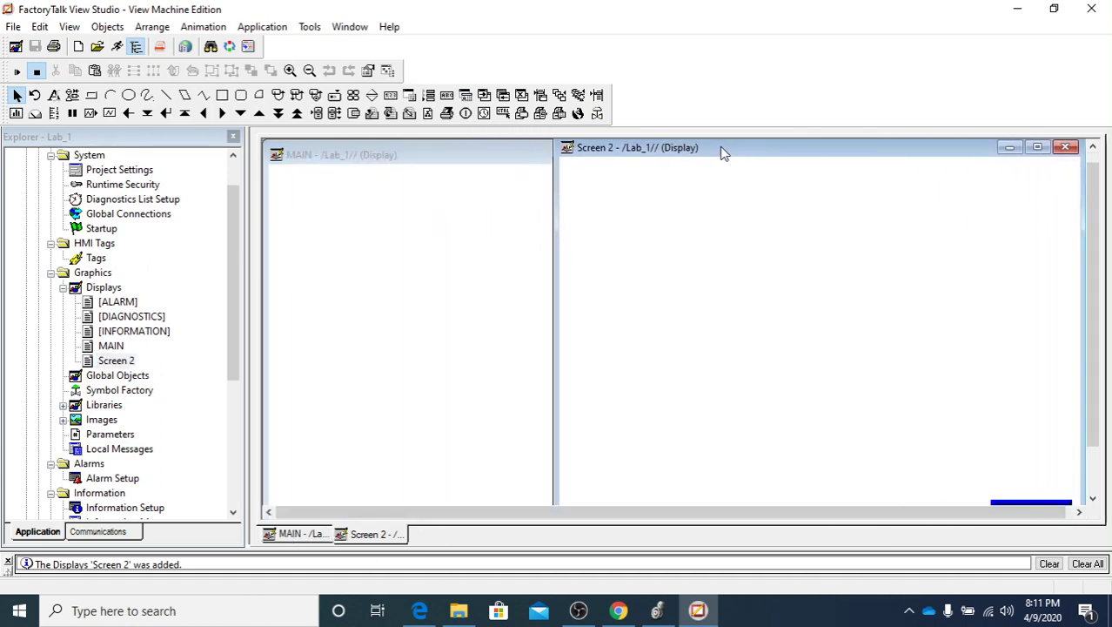
left_click(318, 534)
left_click(359, 539)
left_click(318, 542)
left_click(396, 533)
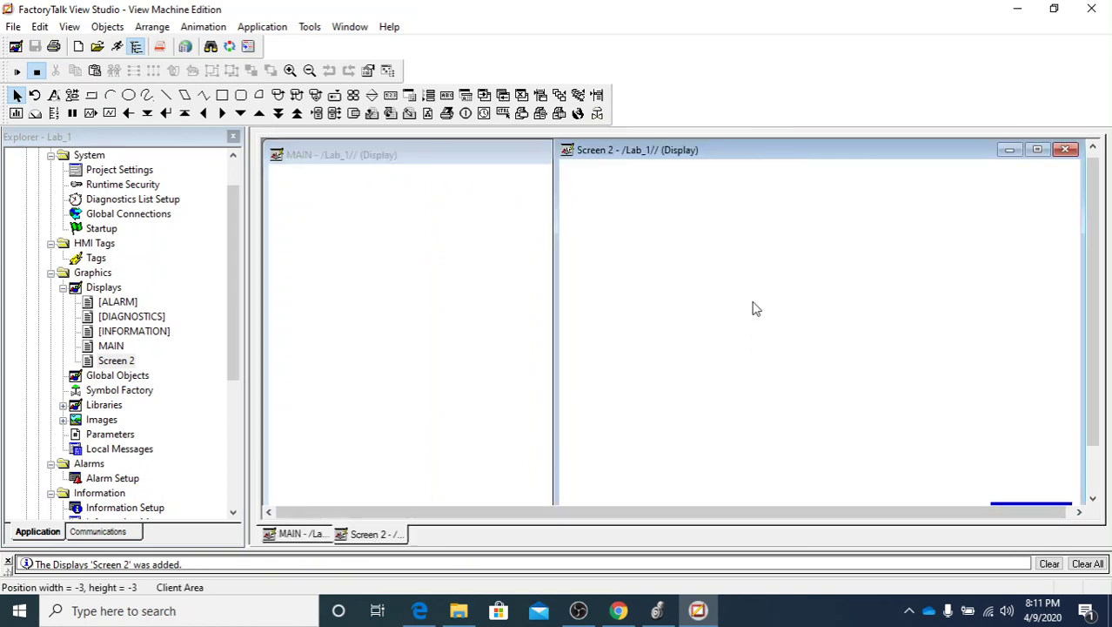
key("ctrl+Tab")
key("ctrl+Tab")
key("ctrl+Tab")
key("ctrl+Tab")
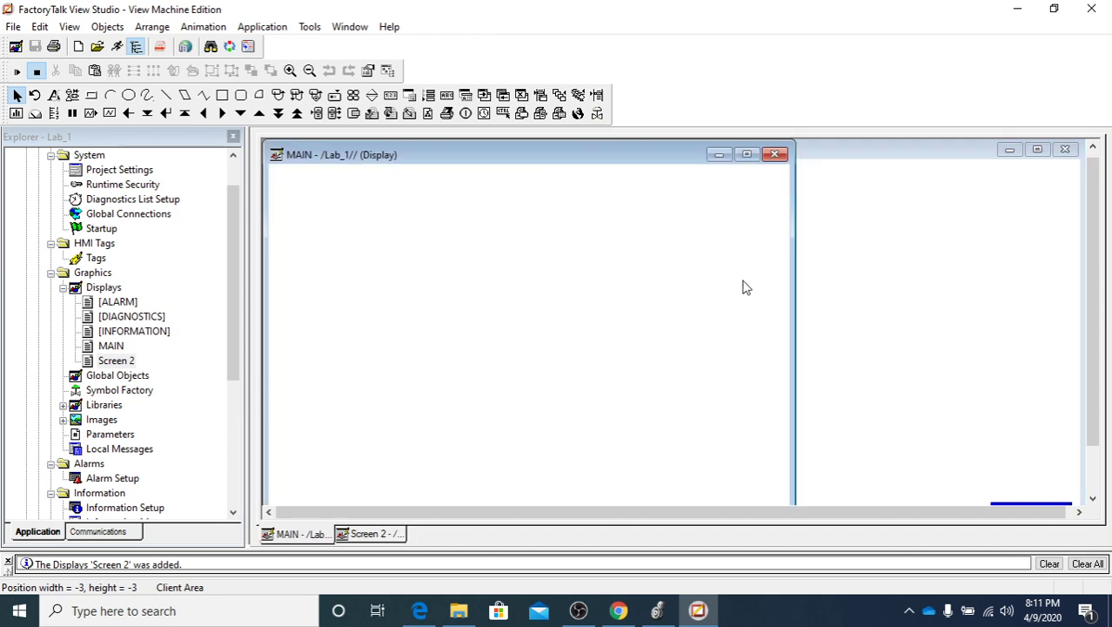
key("ctrl+Tab")
key("ctrl+Tab")
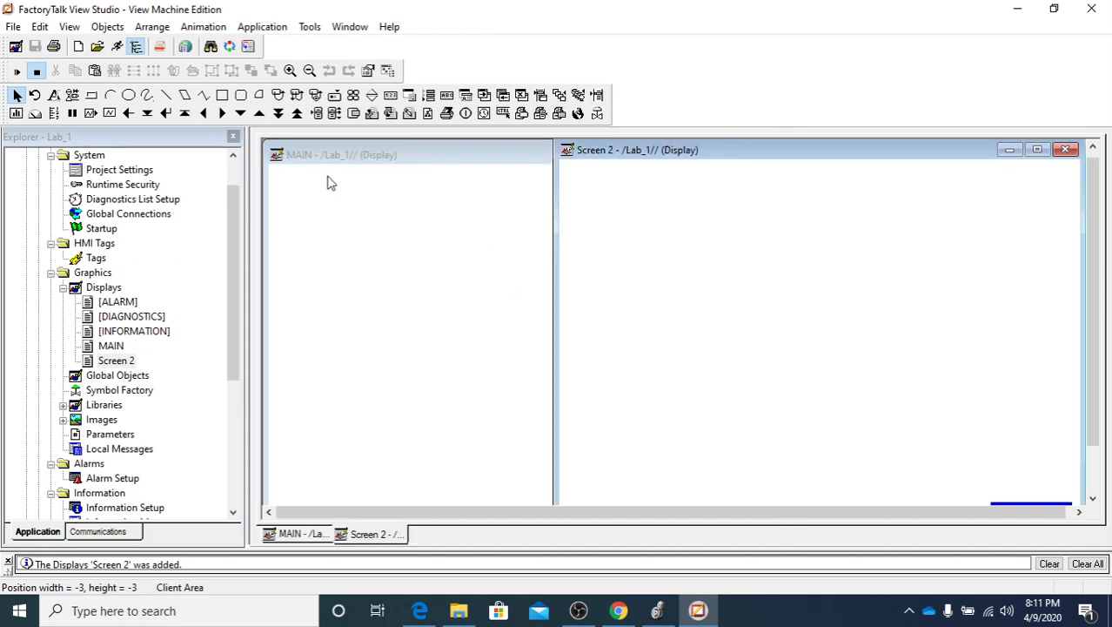
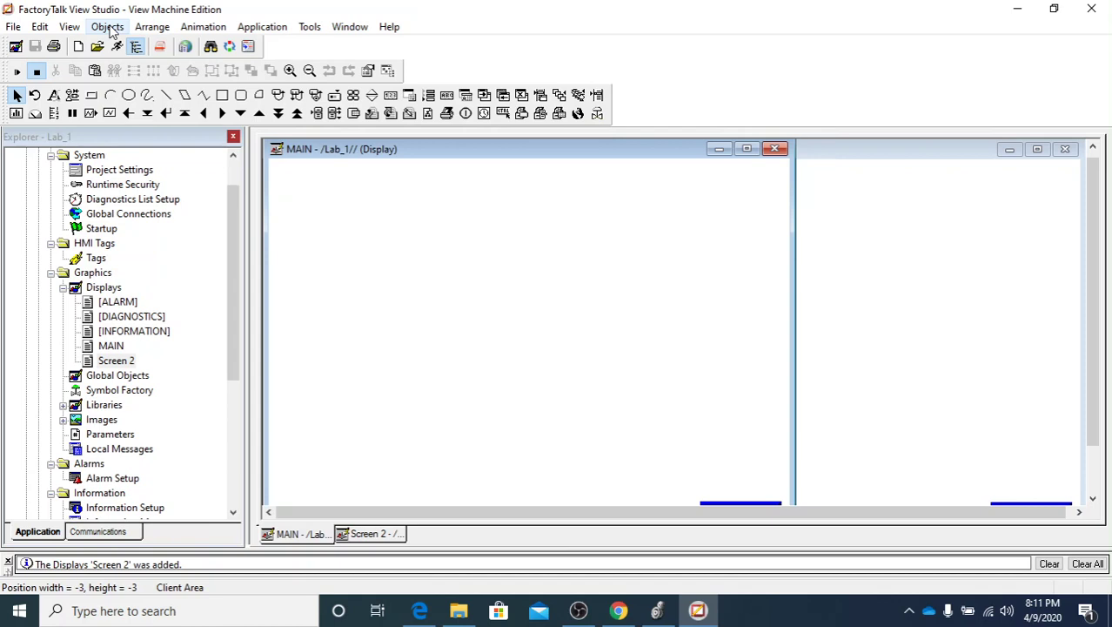
Draw a User Management Login button on MAIN and give it the caption Login
left_click(108, 27)
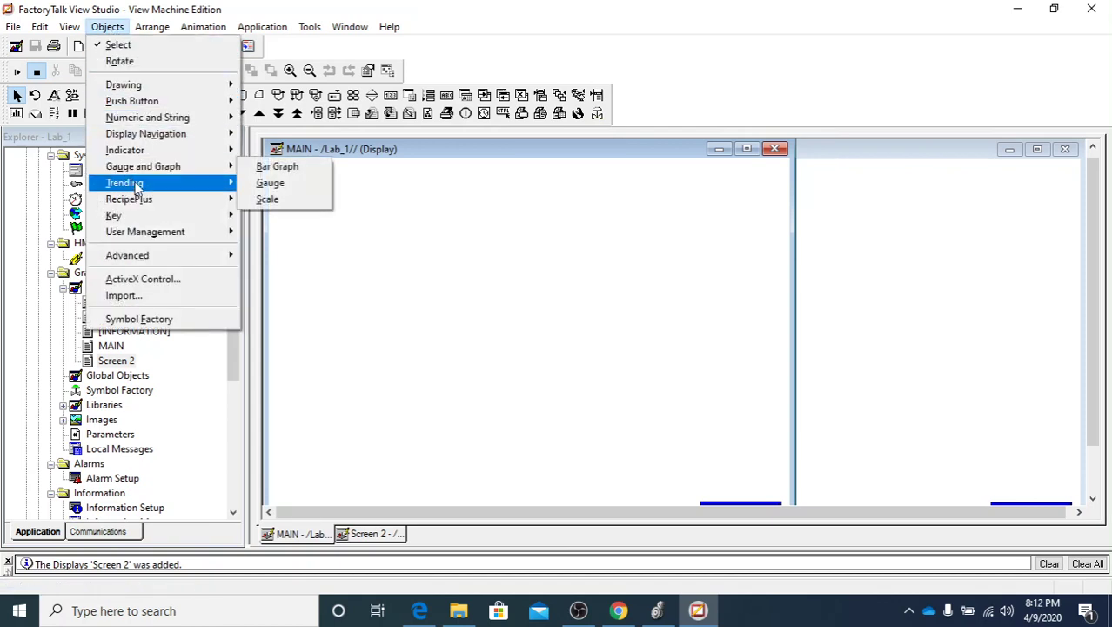
mouse_move(143, 235)
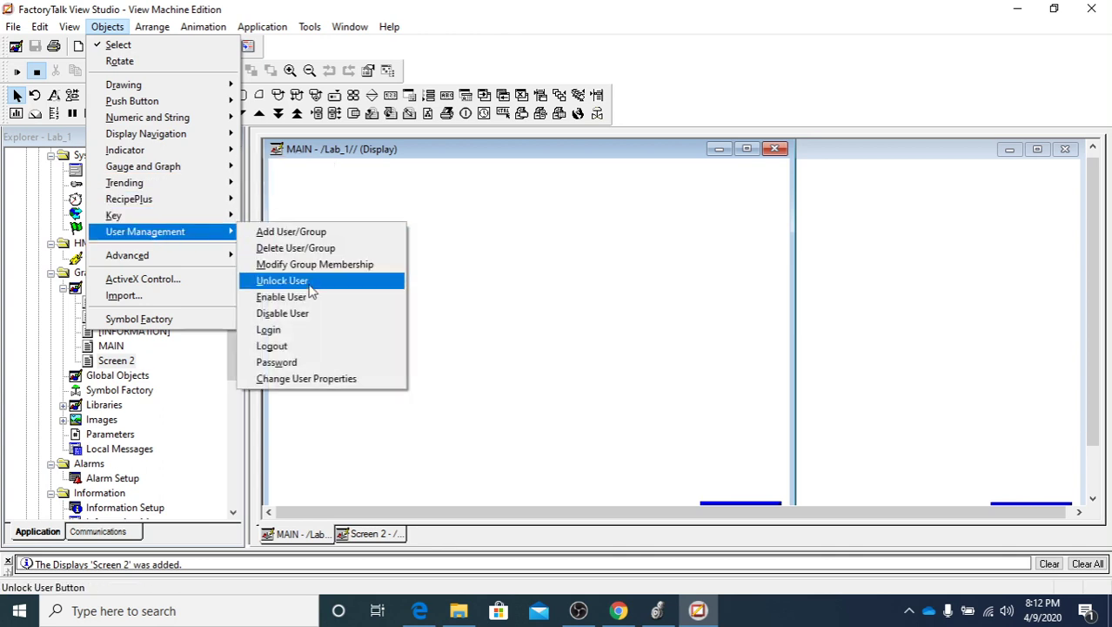
left_click(299, 331)
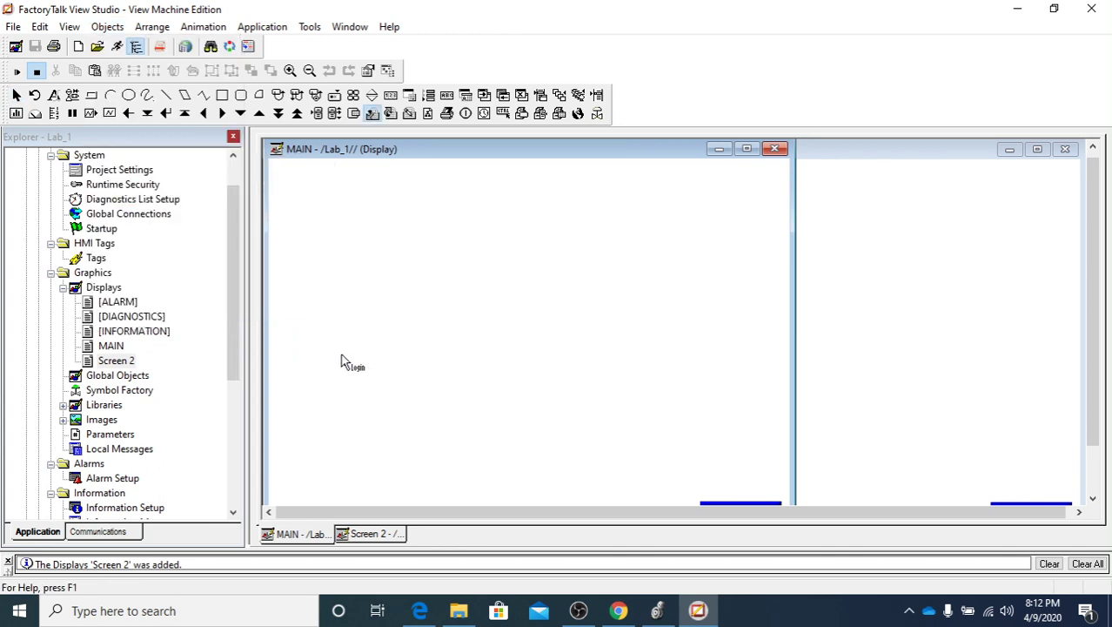
left_click_drag(342, 348, 428, 398)
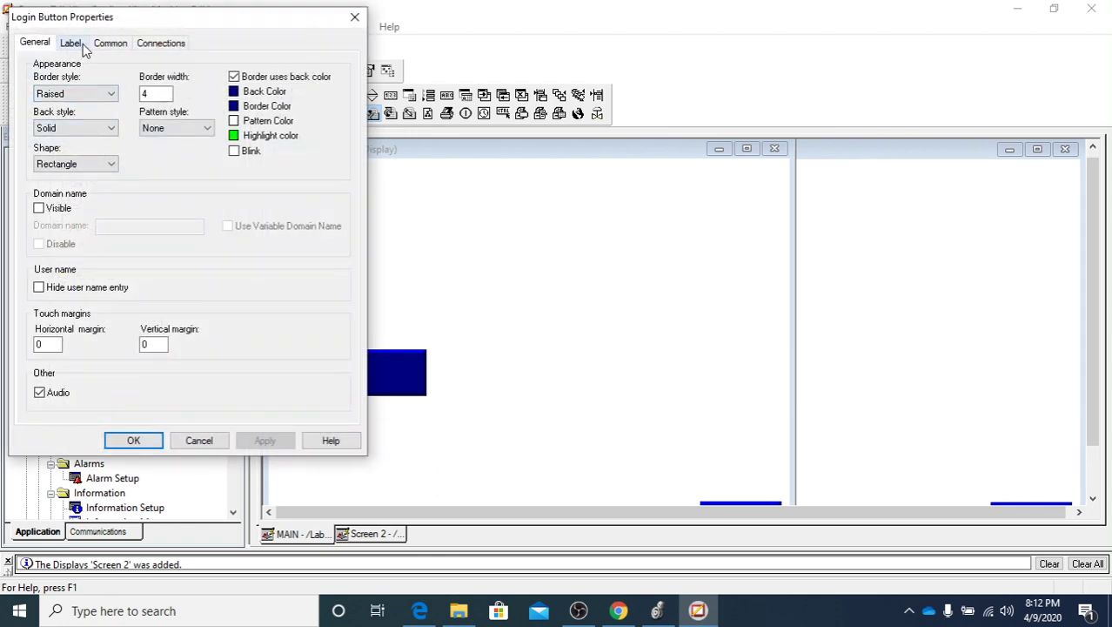
left_click(73, 43)
left_click(96, 122)
type("fLog")
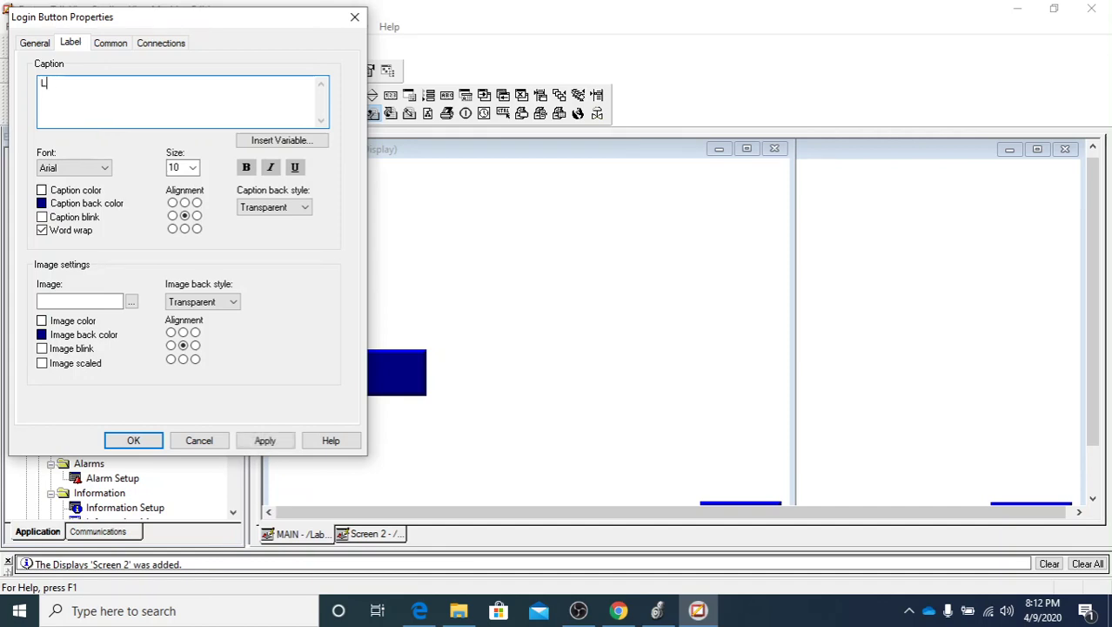
type("ogin")
left_click_drag(248, 23, 816, 39)
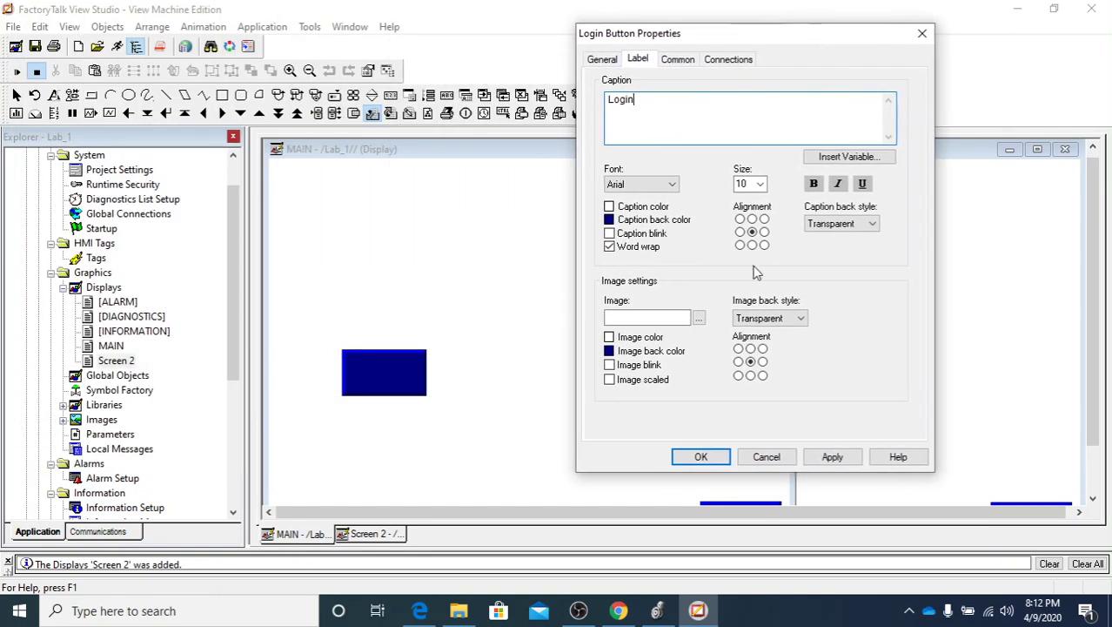
left_click(833, 457)
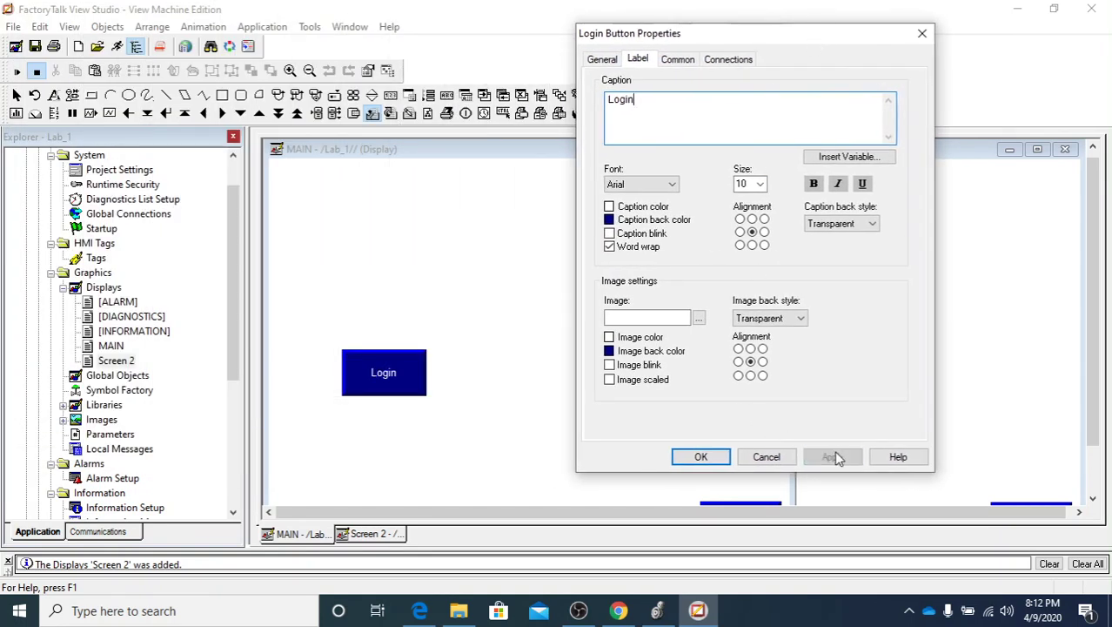
Size the Login button to height 50 and width 75, then close its properties
left_click(678, 59)
left_click_drag(630, 116, 581, 129)
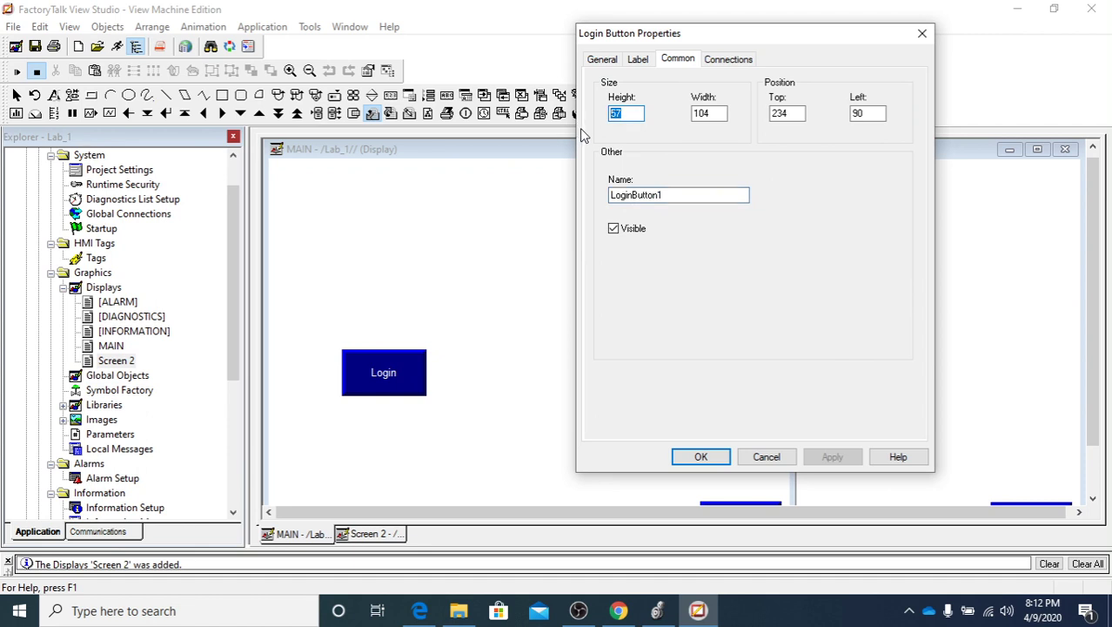
type("50")
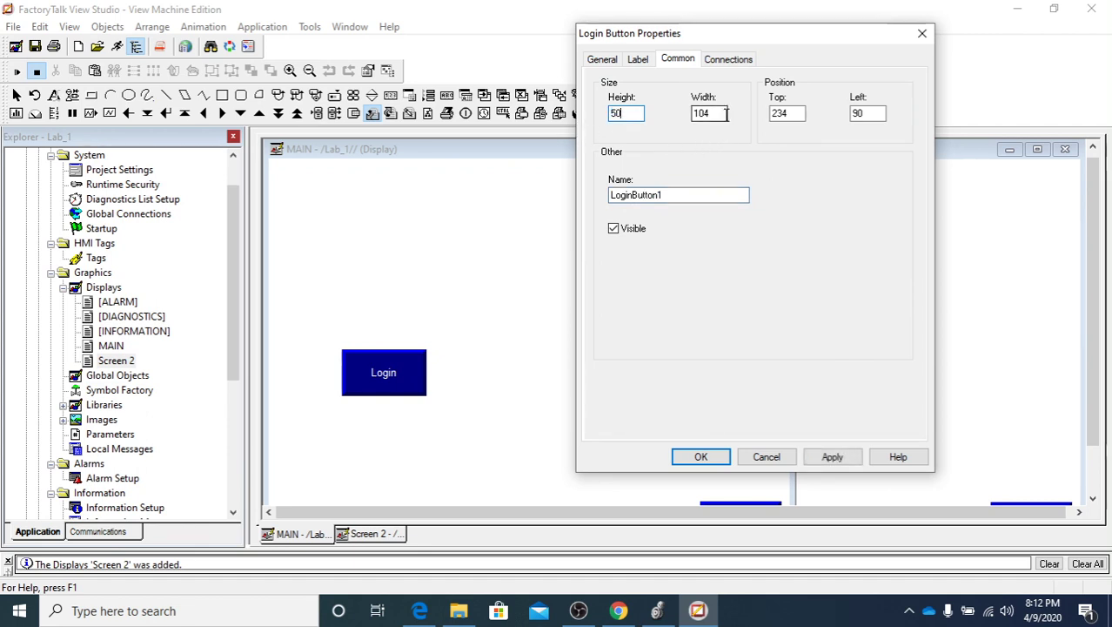
left_click_drag(726, 113, 676, 124)
type("50")
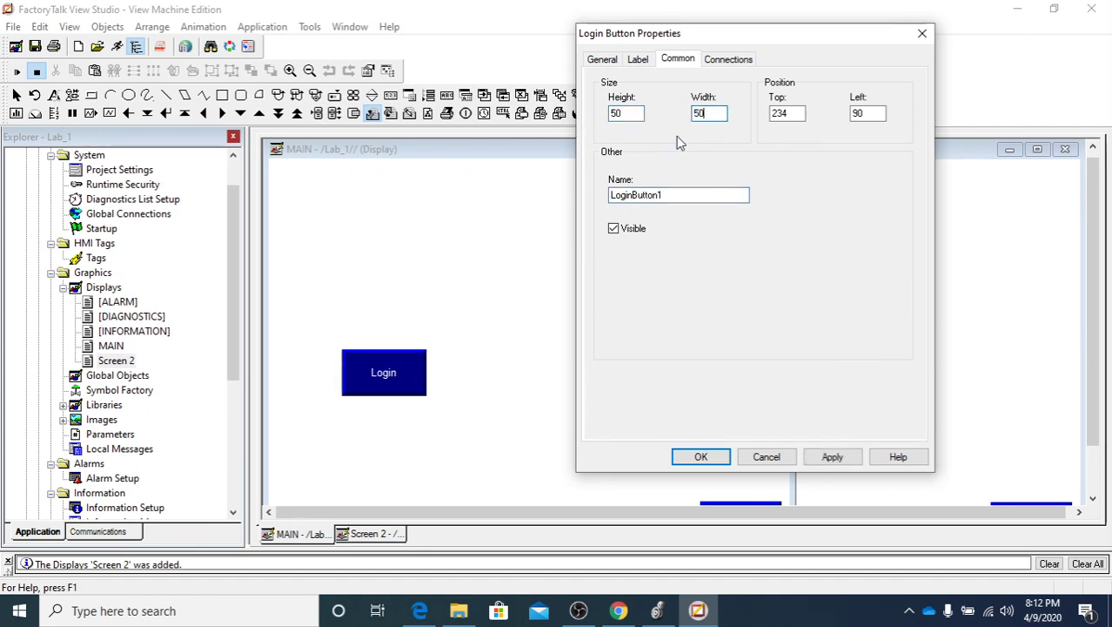
left_click(832, 455)
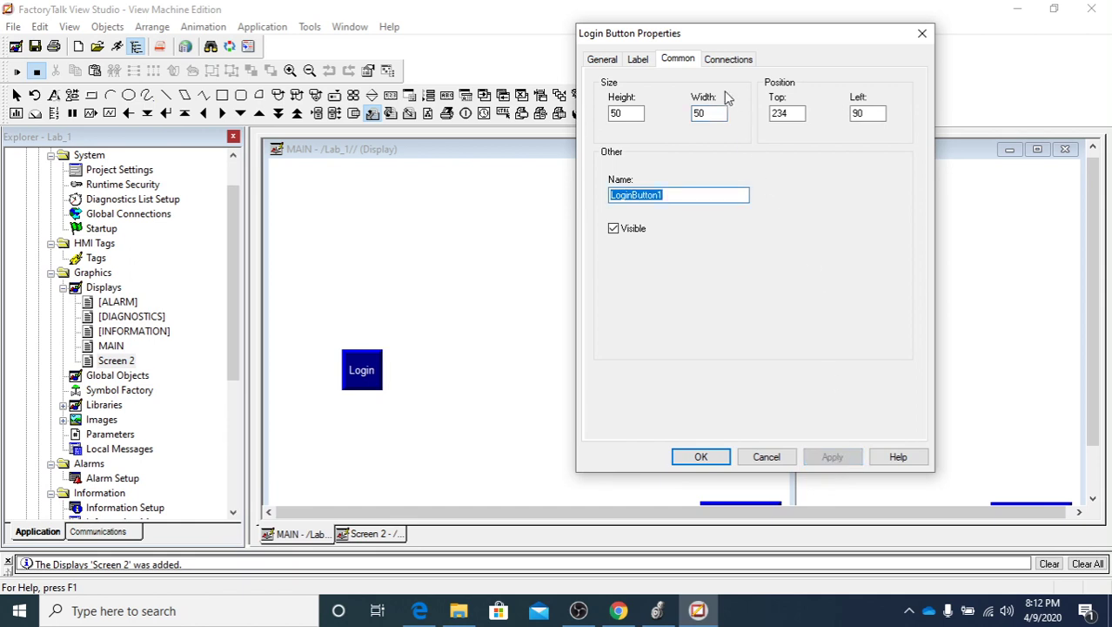
left_click_drag(724, 113, 672, 117)
type("75")
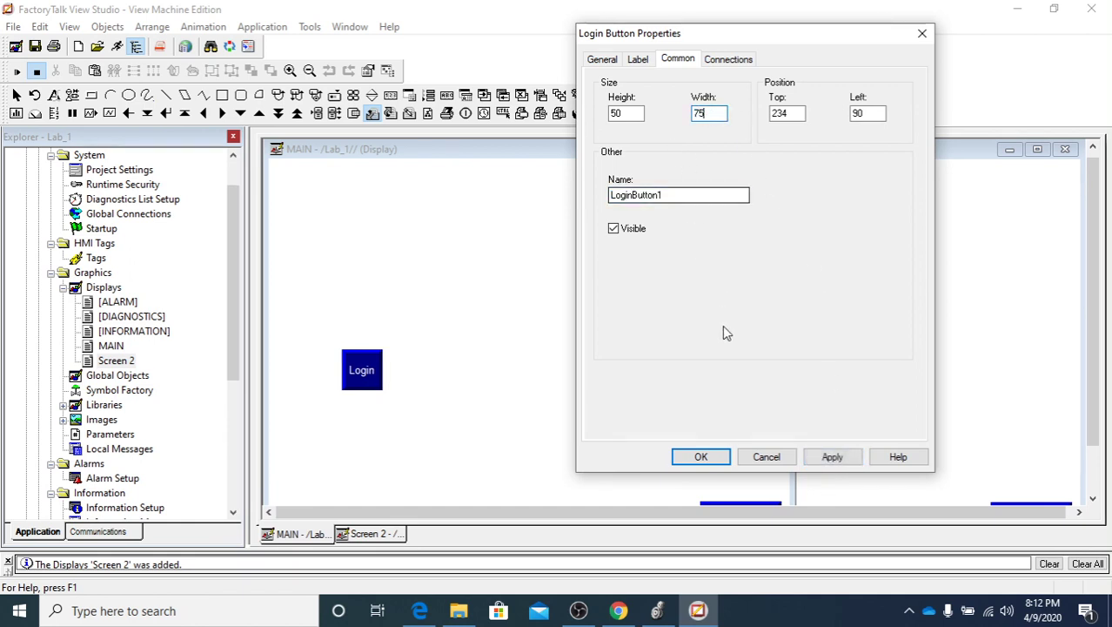
left_click(837, 458)
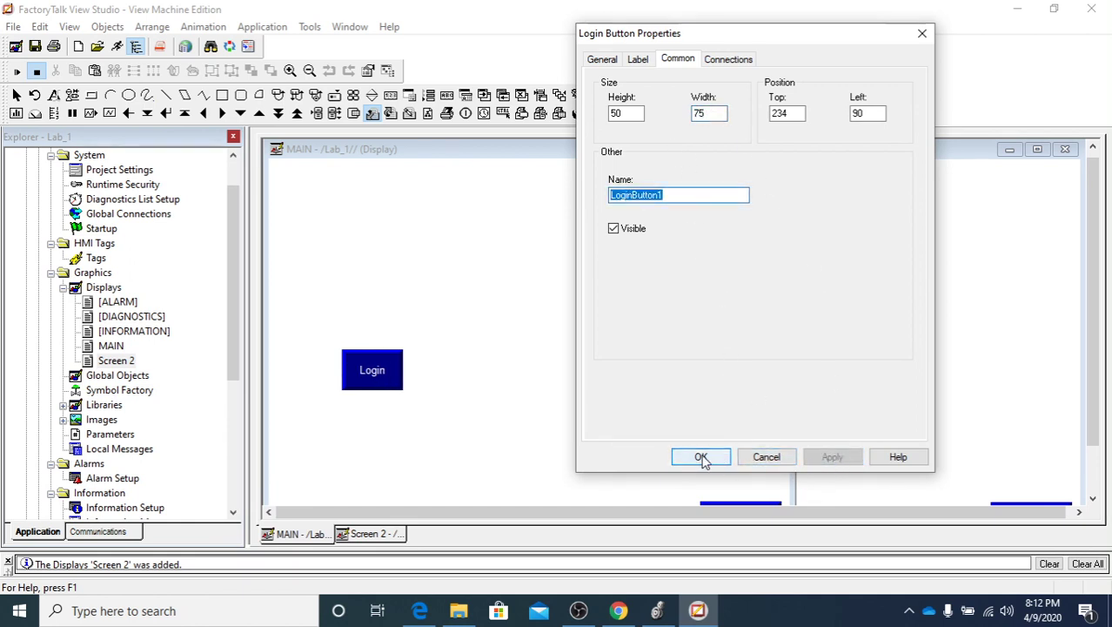
left_click(701, 458)
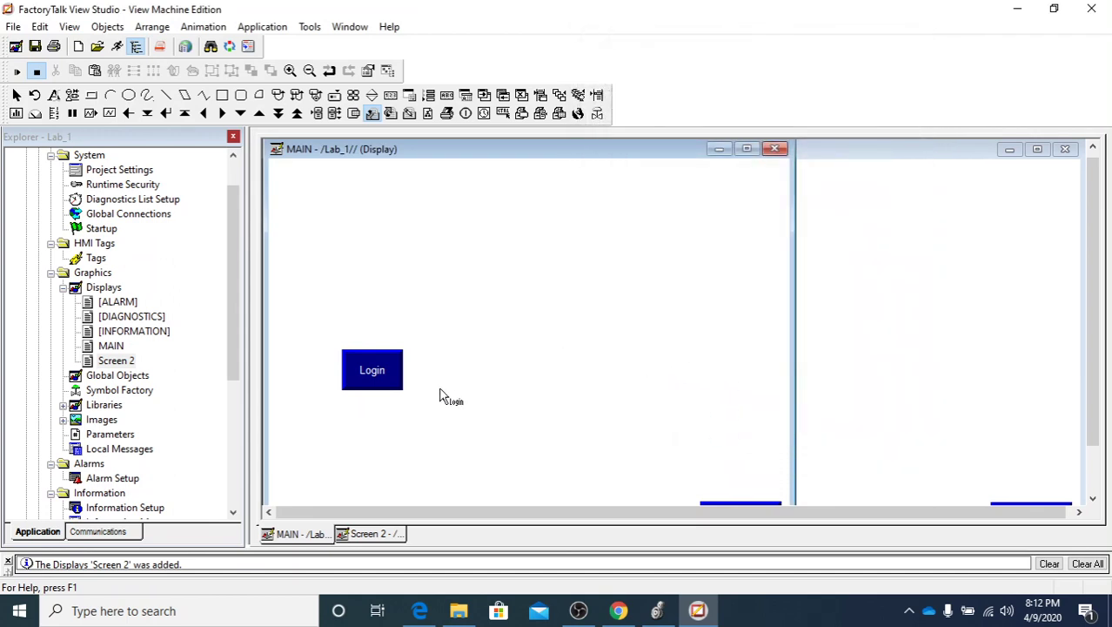
Draw a Logout button below Login on MAIN and caption it Logout
left_click(107, 27)
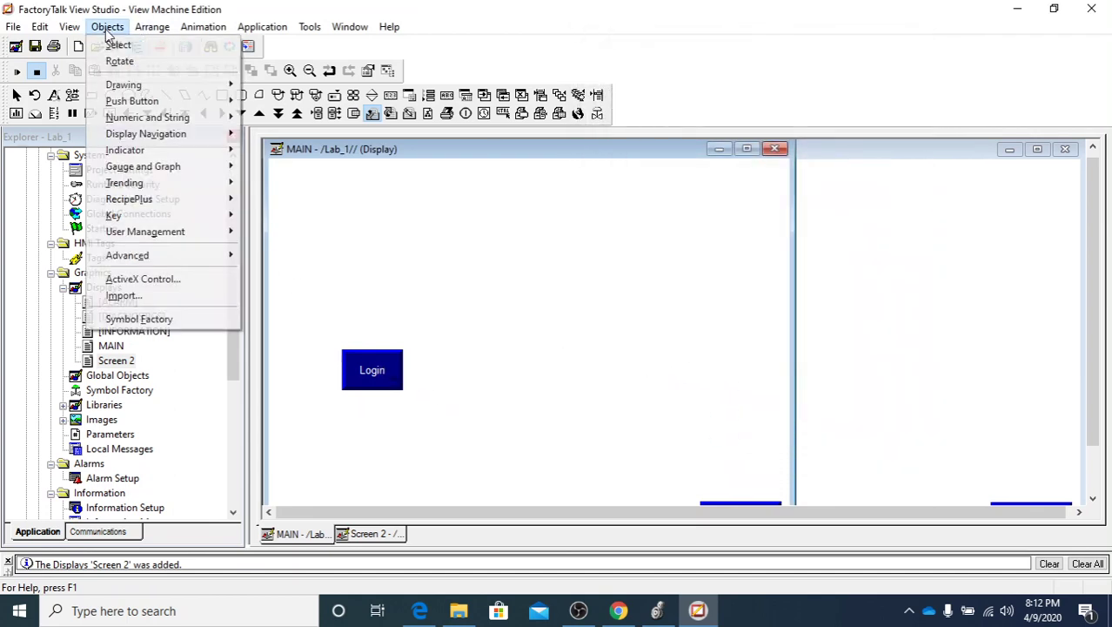
mouse_move(144, 231)
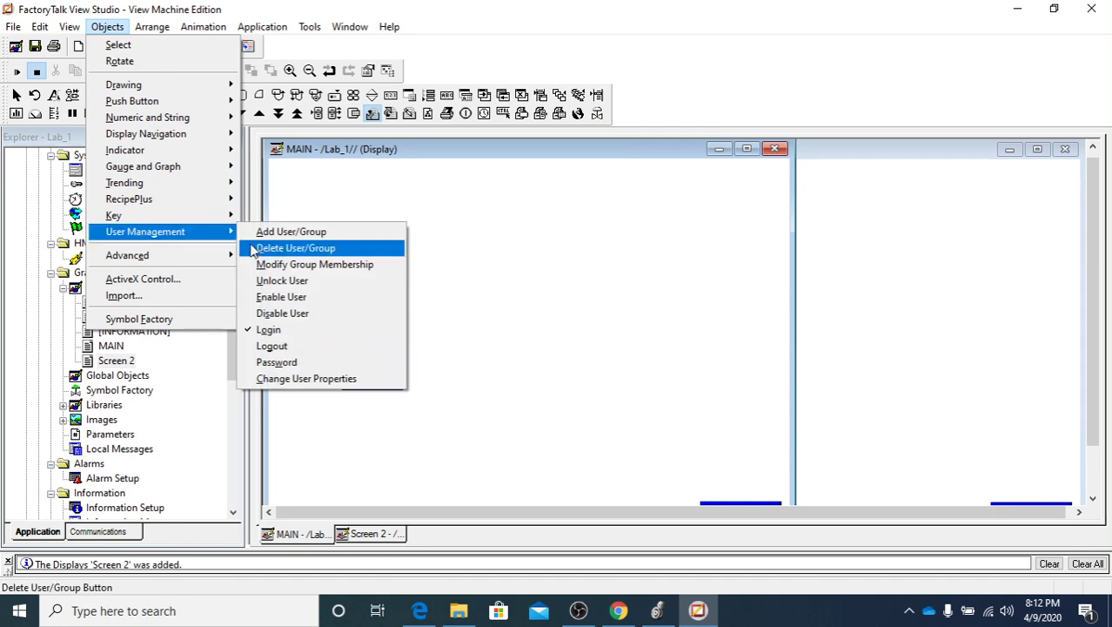
left_click(292, 346)
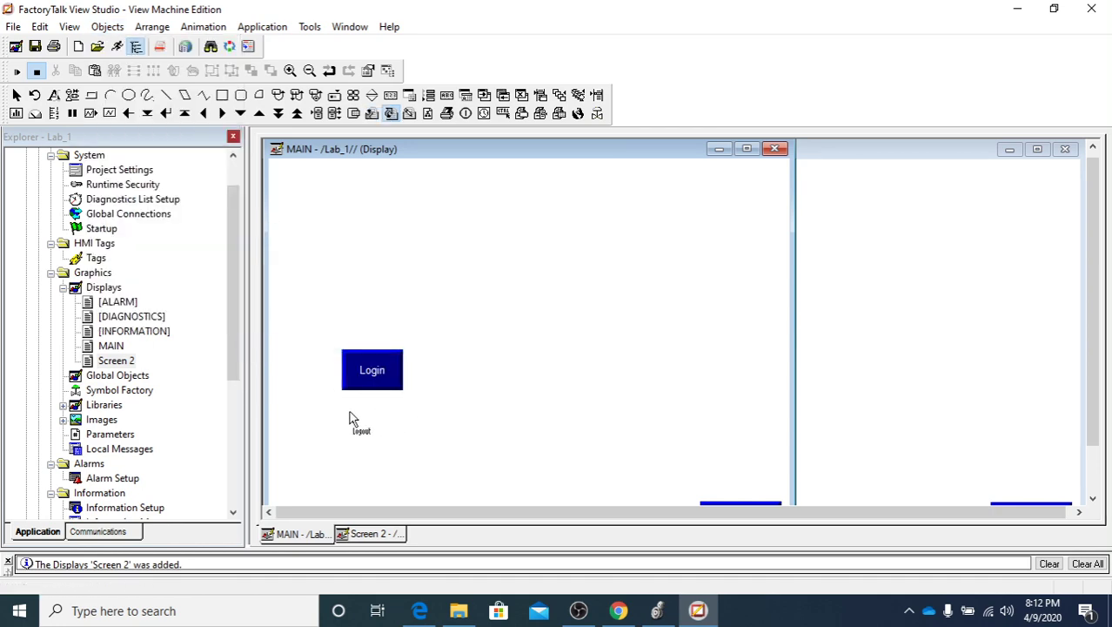
left_click_drag(349, 419, 414, 446)
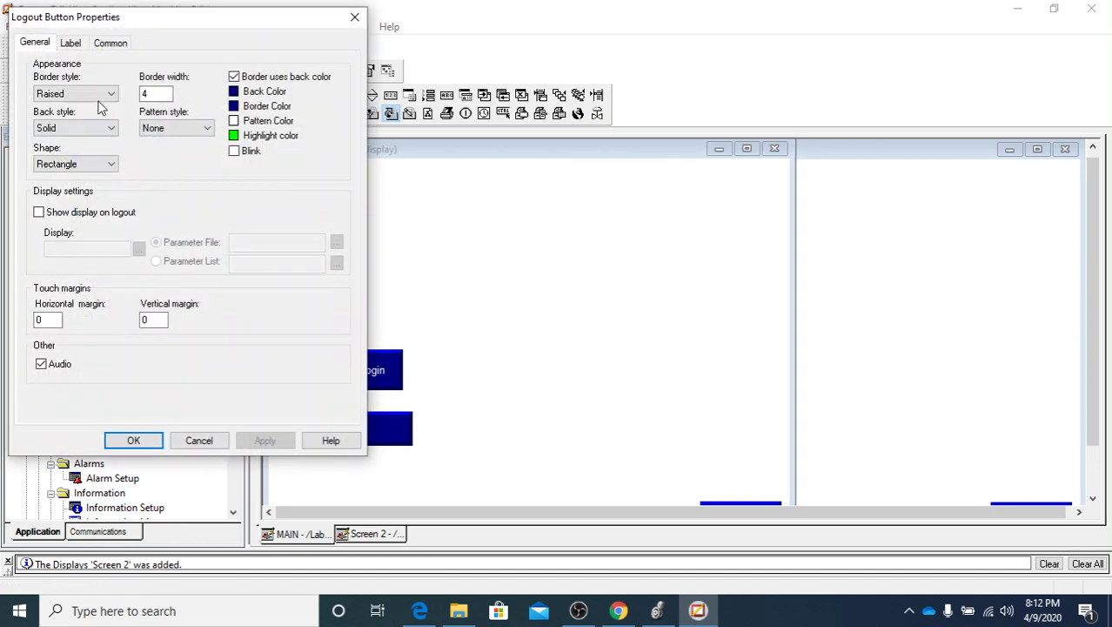
left_click(73, 43)
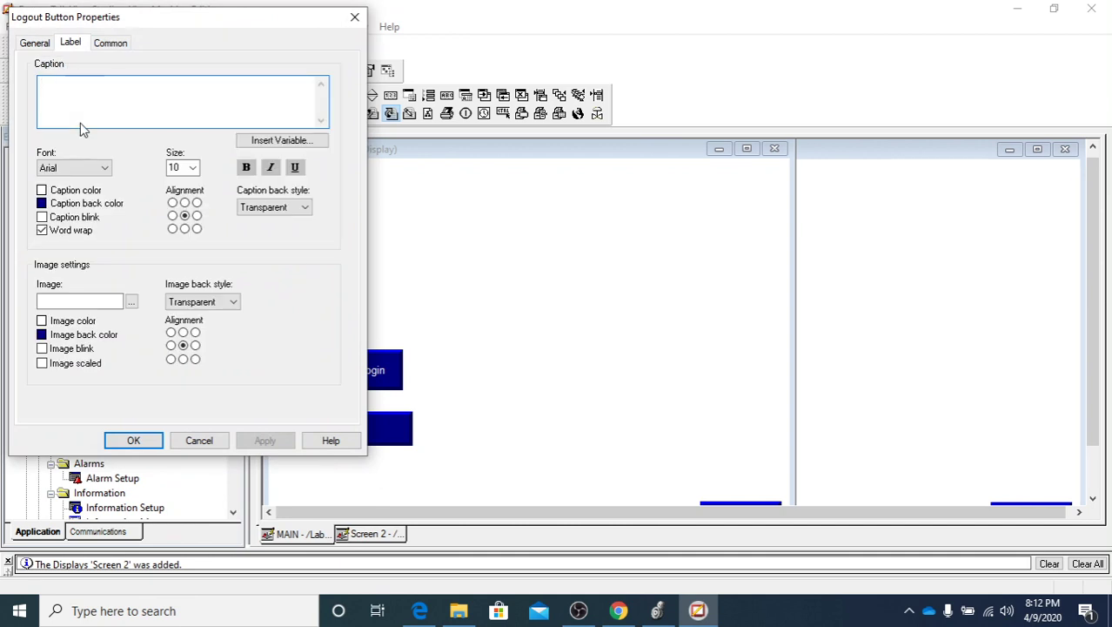
type("Logout")
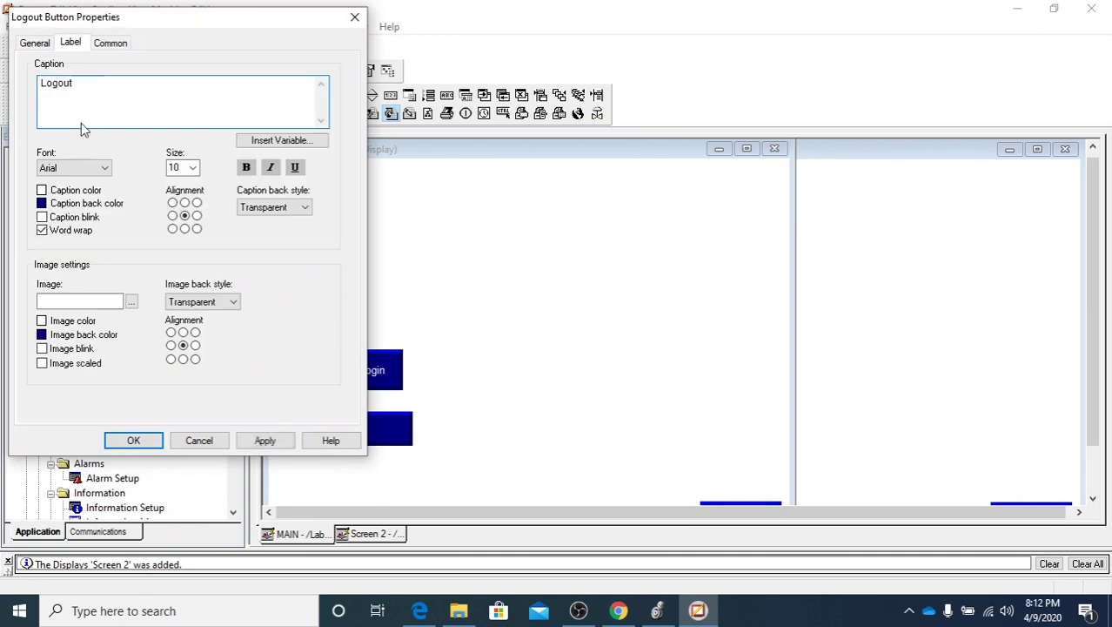
Size the Logout button to height 50 and width 75, confirm it, and select Login
left_click(111, 42)
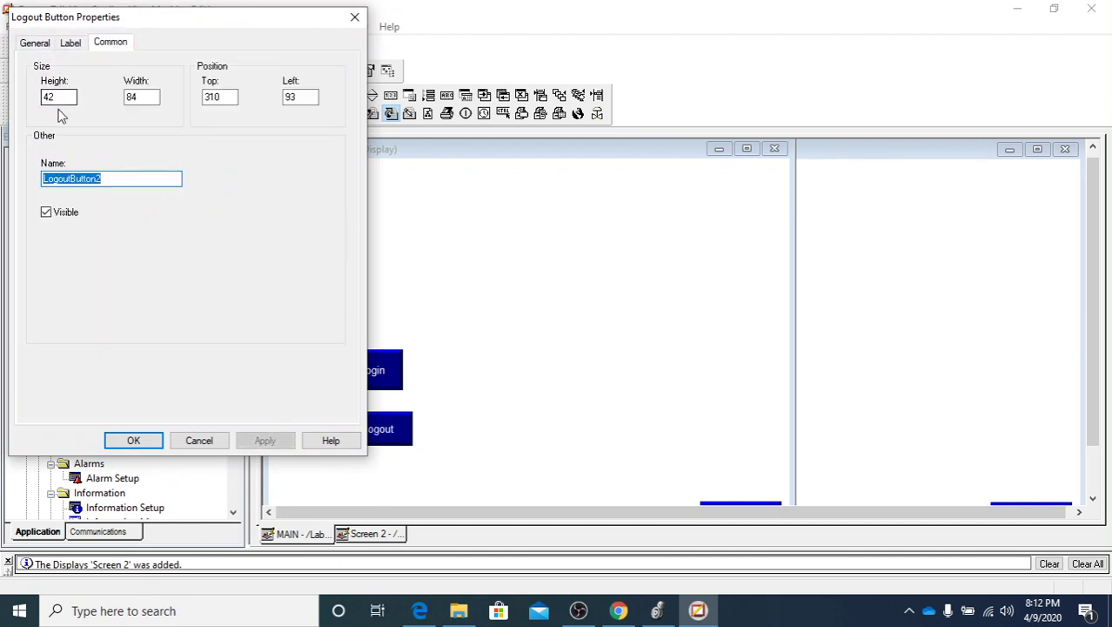
key("Tab")
type("50")
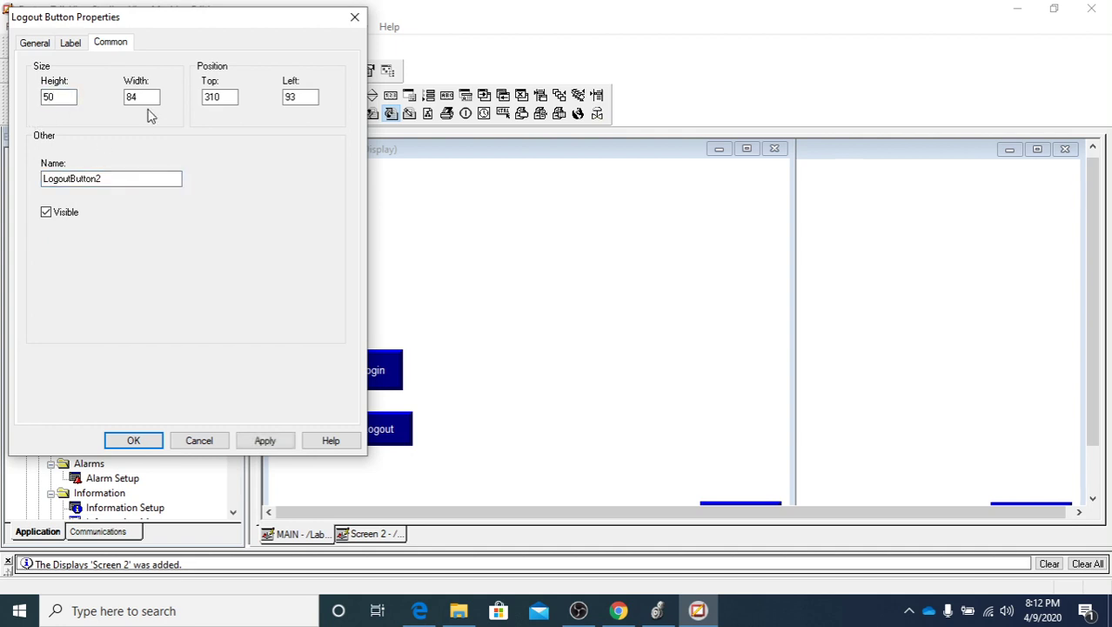
key("Tab")
type("75")
key("Tab")
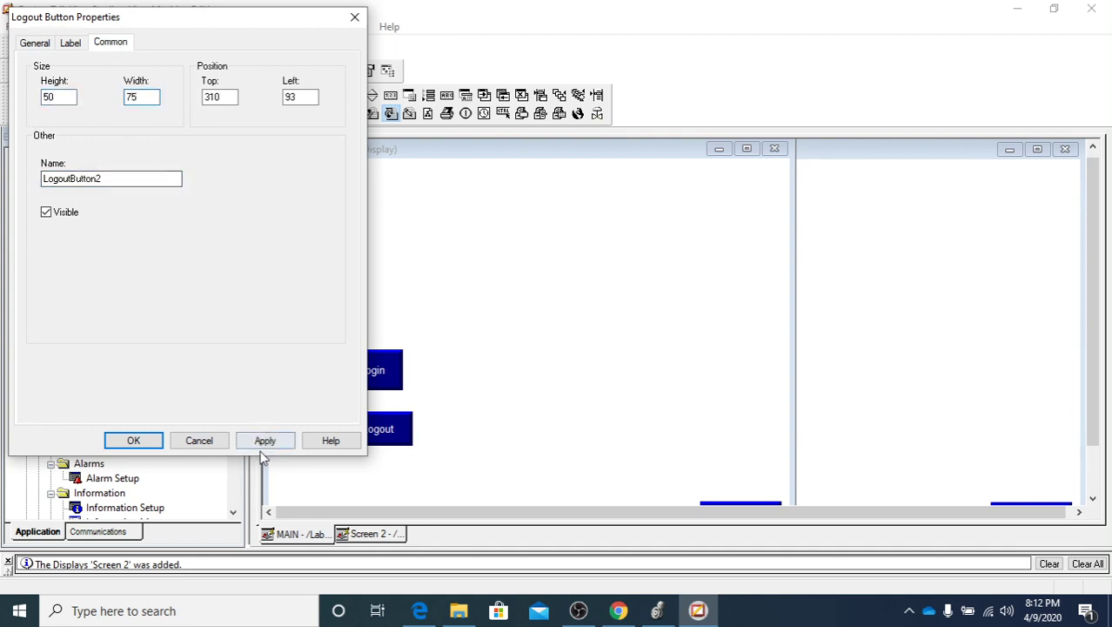
left_click(264, 440)
left_click(157, 444)
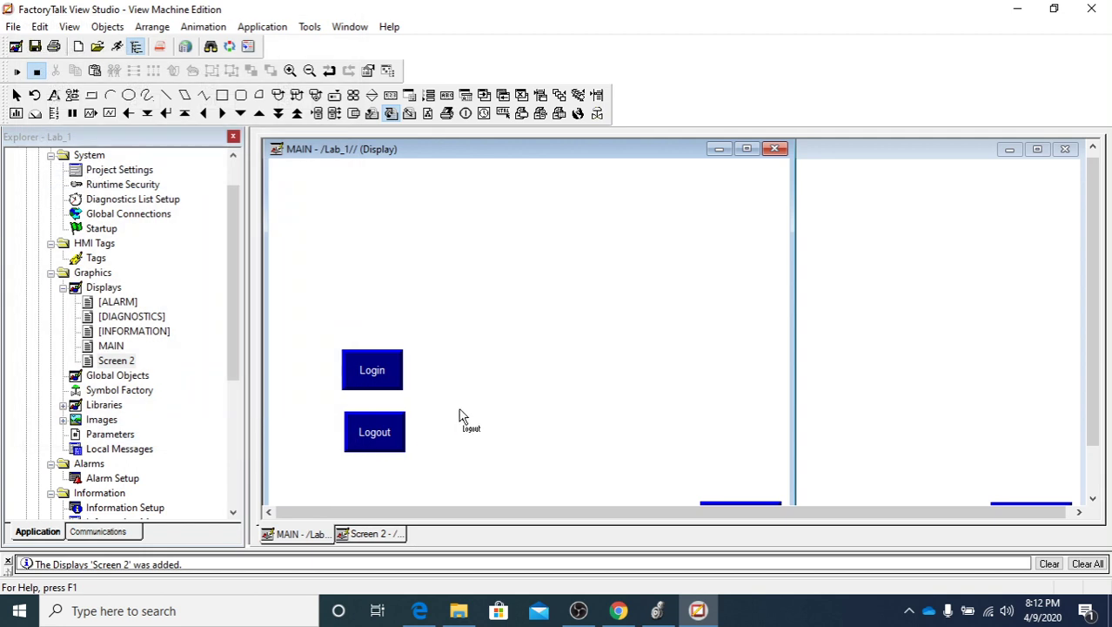
left_click(379, 374)
Align the Logout button's left edge with Login, then glance at Screen 2 and return to MAIN
left_click(375, 442, "shift")
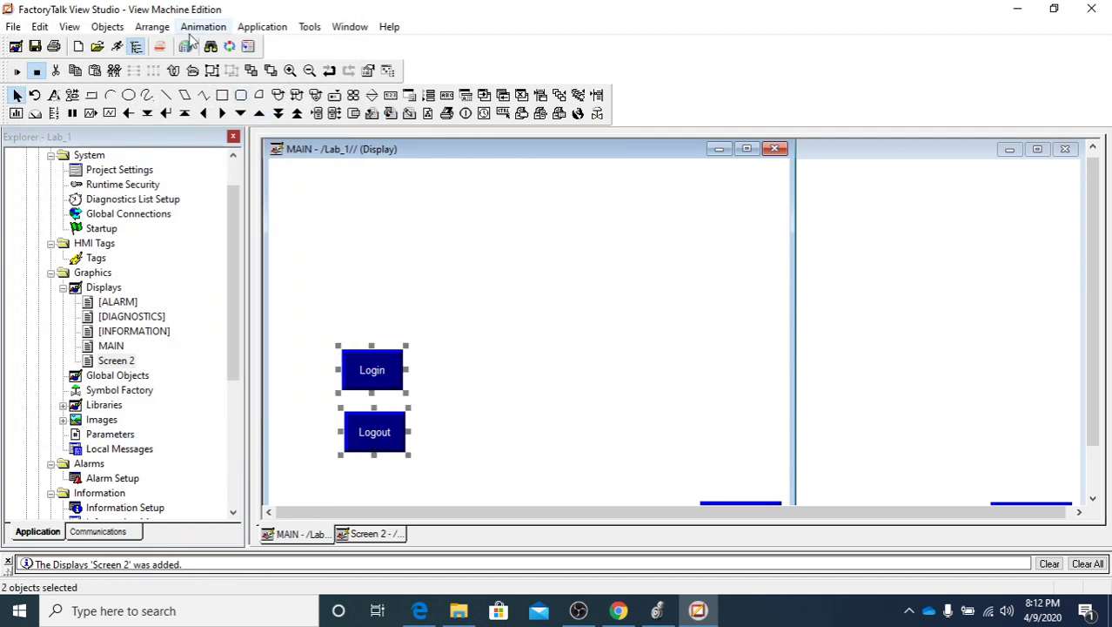
left_click(152, 26)
left_click(162, 126)
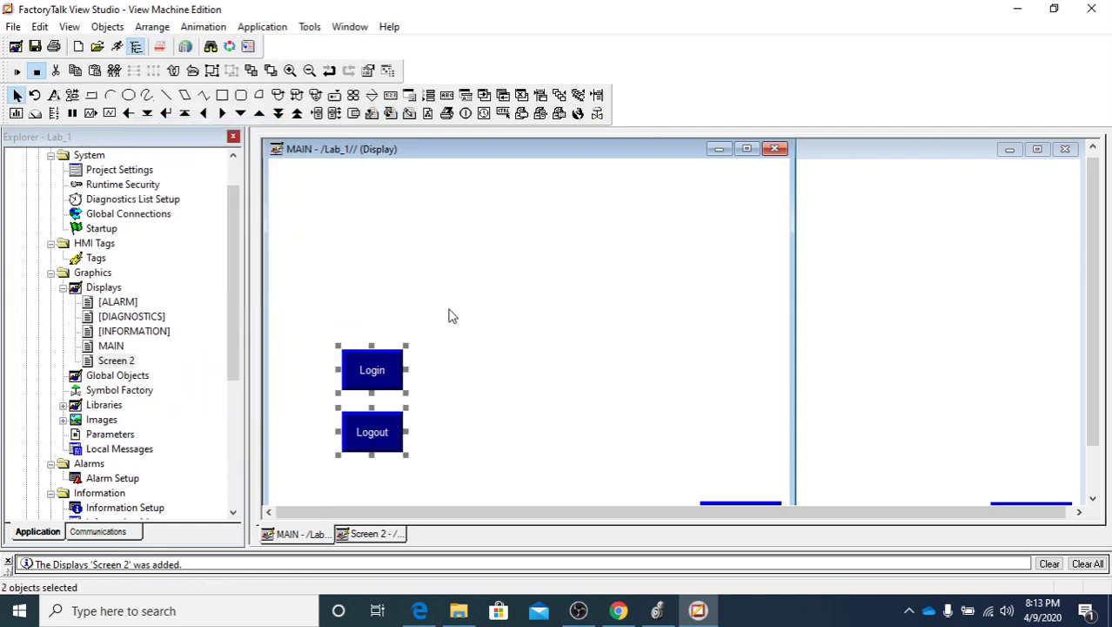
left_click(511, 381)
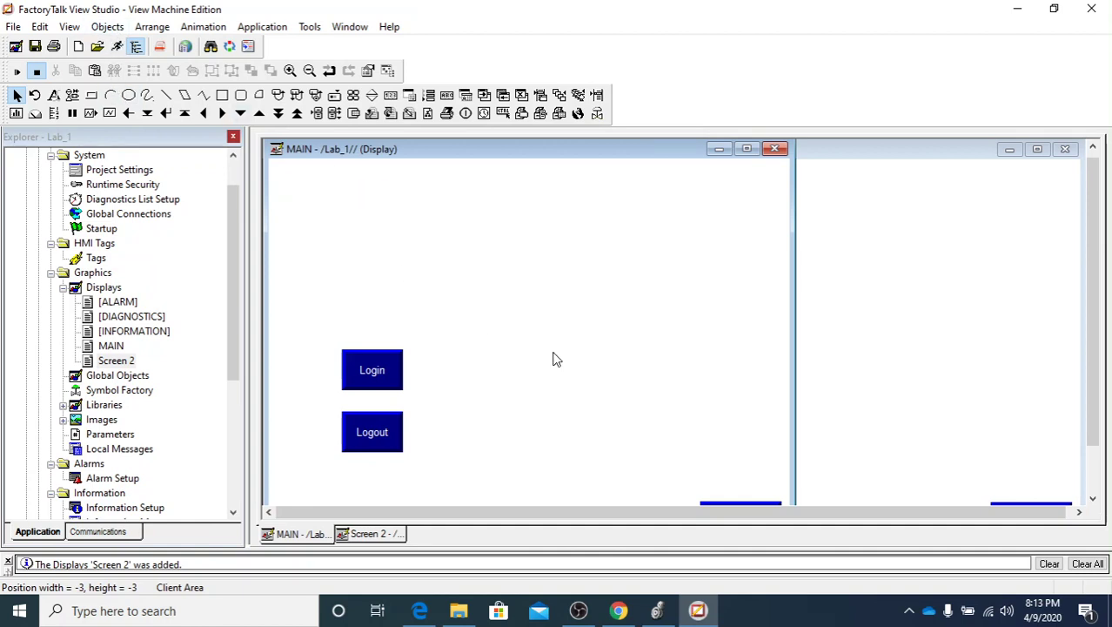
left_click(952, 266)
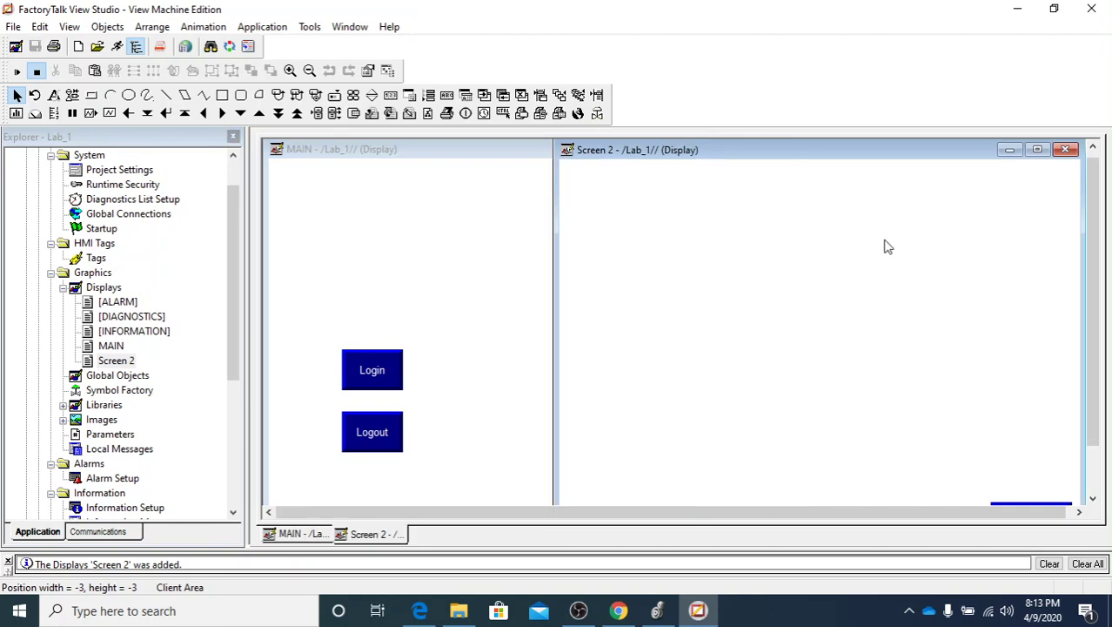
left_click(352, 225)
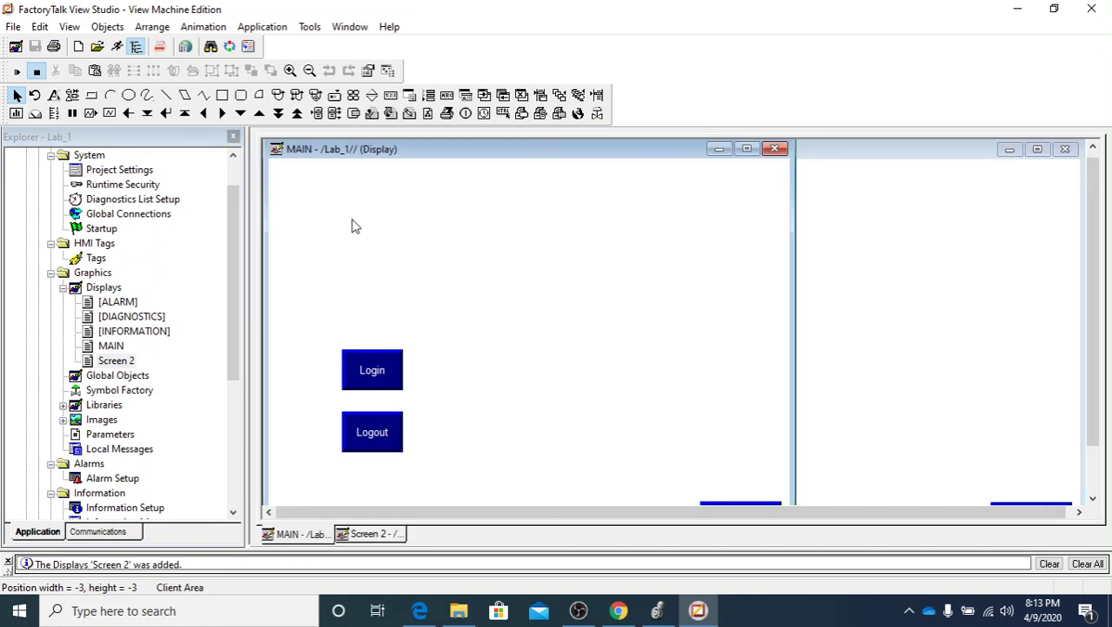
Draw a Goto Display button right of Login targeting Screen 2, captioned Screen 2
left_click(109, 27)
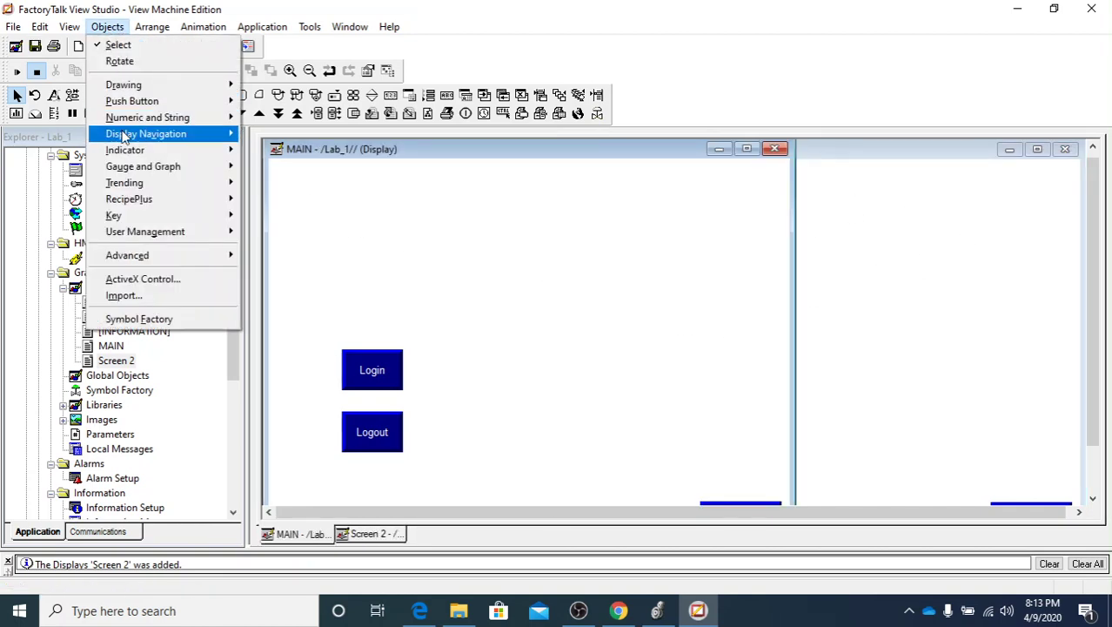
mouse_move(123, 137)
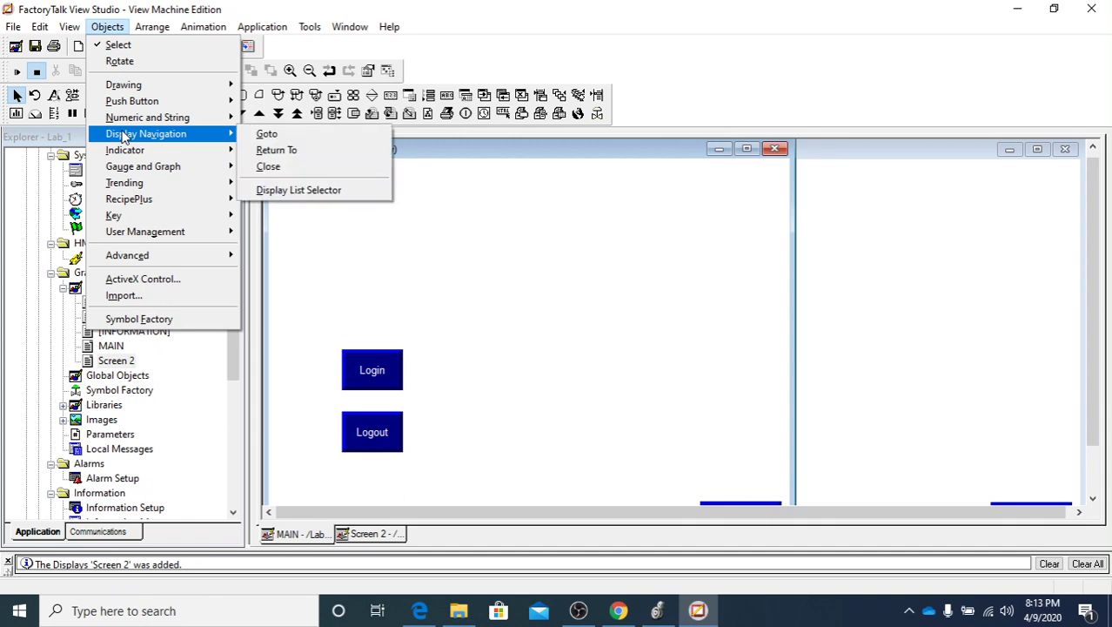
left_click(266, 140)
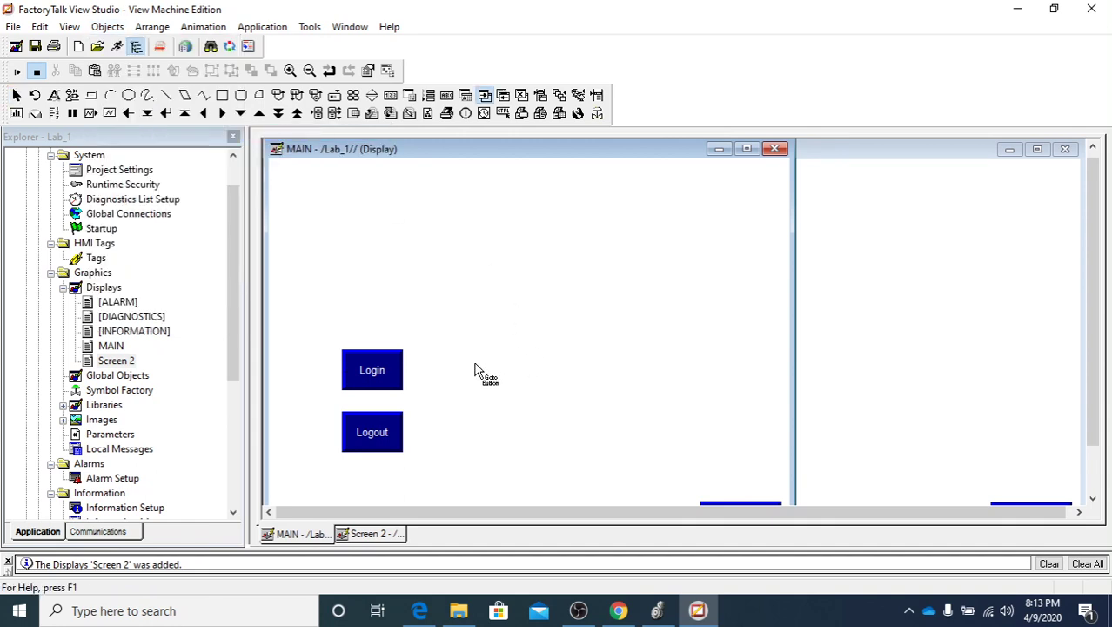
left_click_drag(485, 348, 583, 384)
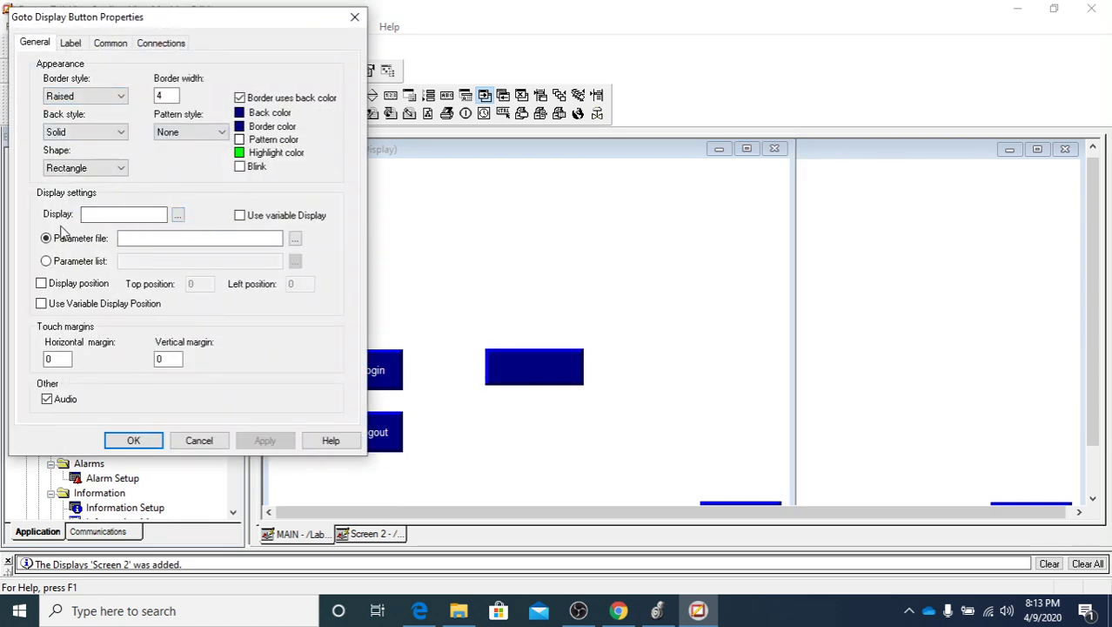
left_click(179, 216)
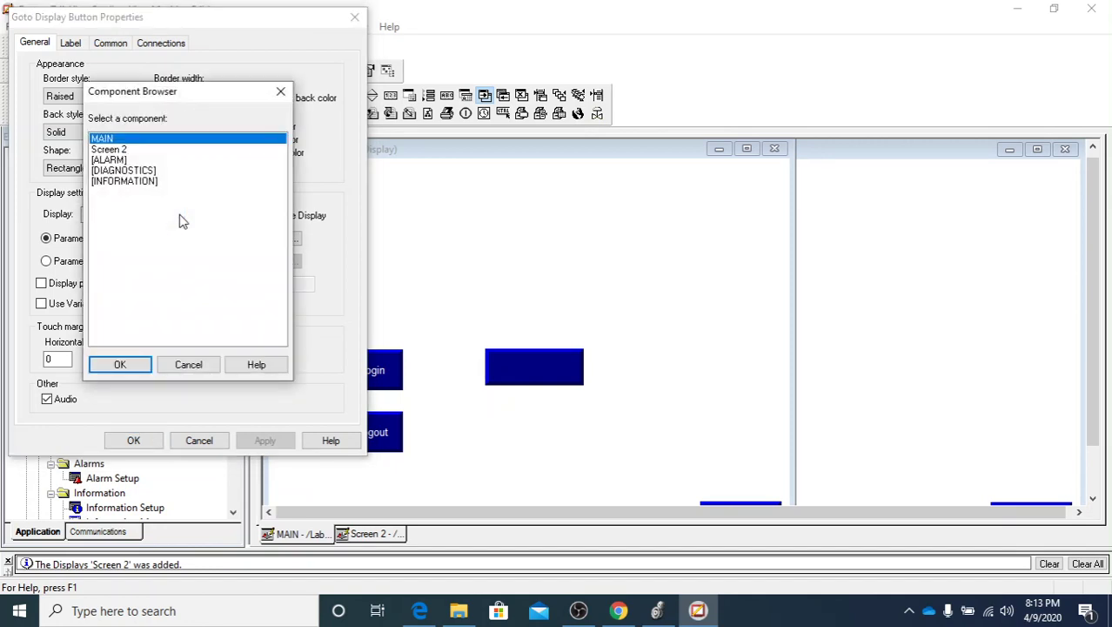
left_click_drag(202, 95, 242, 66)
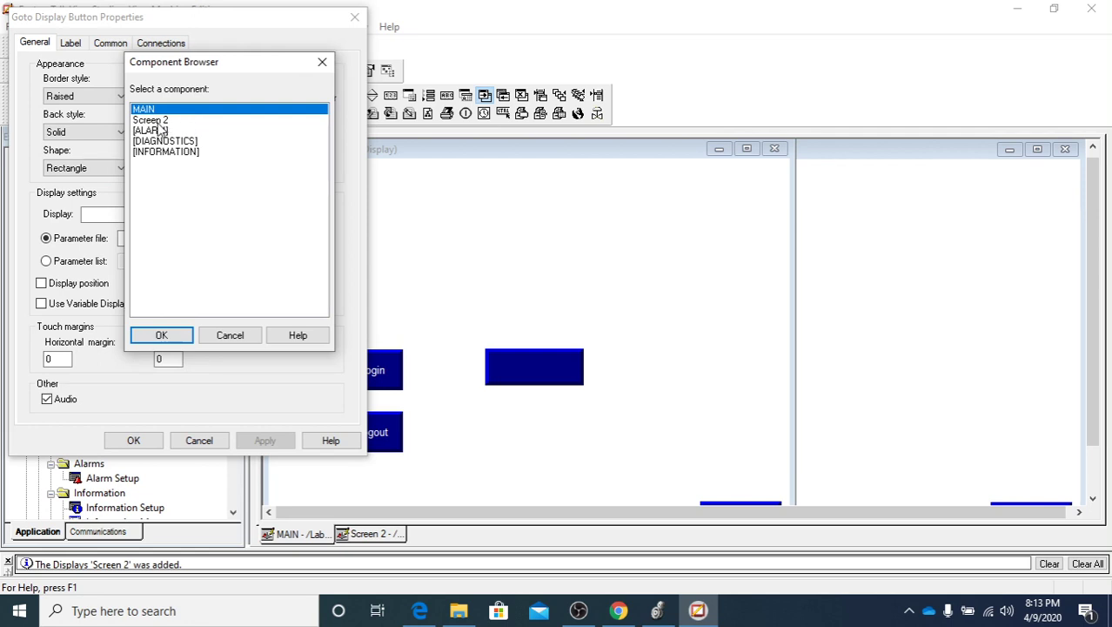
left_click(156, 120)
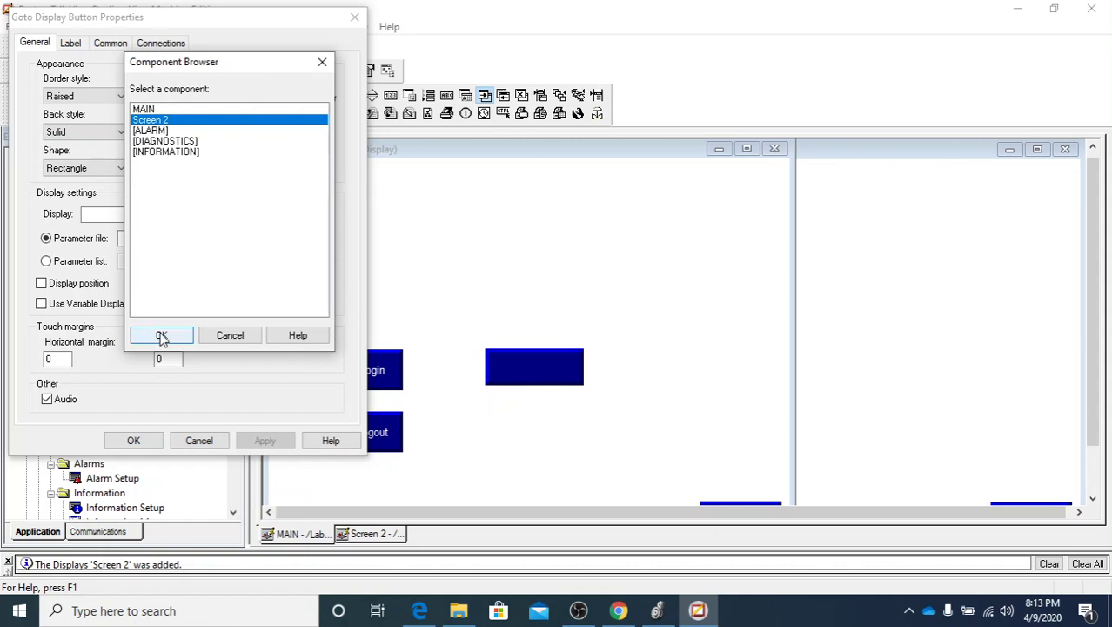
left_click(161, 335)
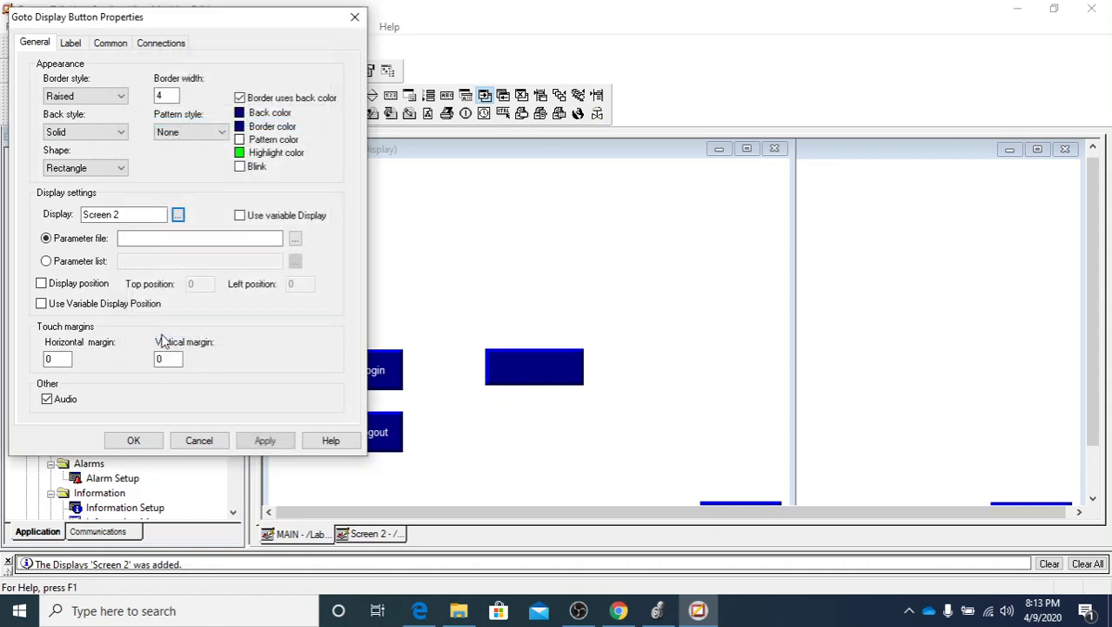
left_click(71, 44)
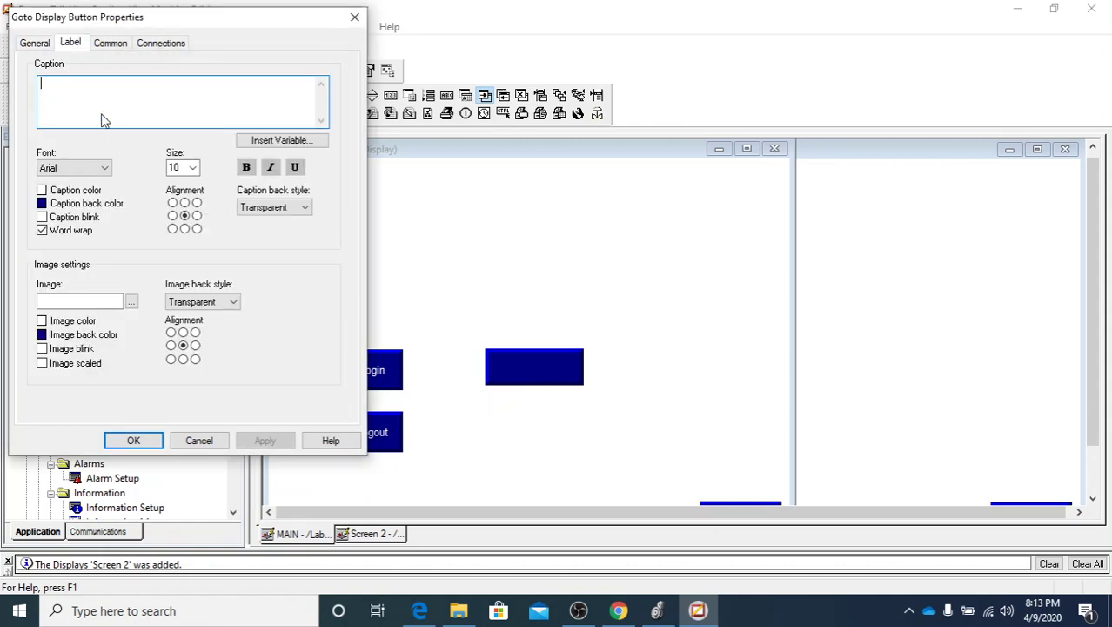
type("Screen 2")
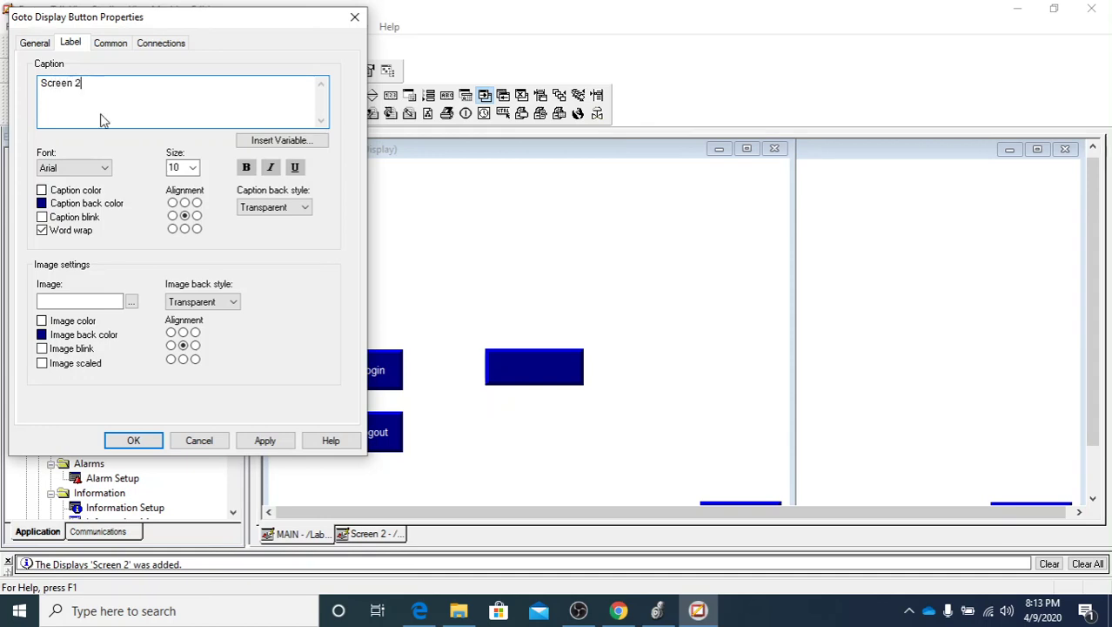
left_click(257, 439)
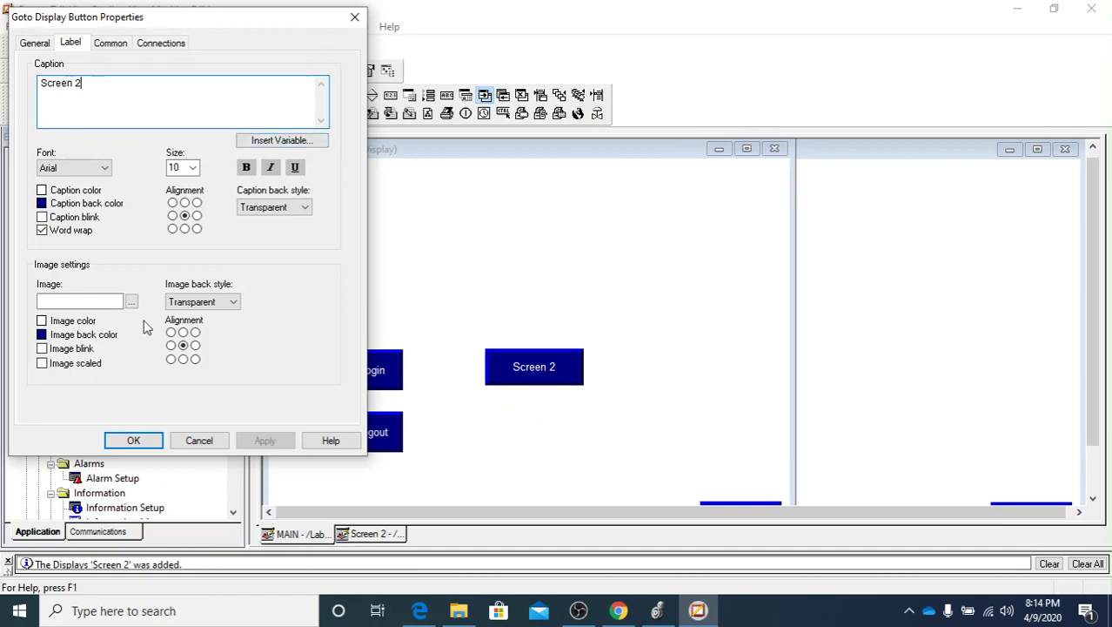
Resize the Screen 2 button to height 50 and width 100 and close its properties
left_click(110, 43)
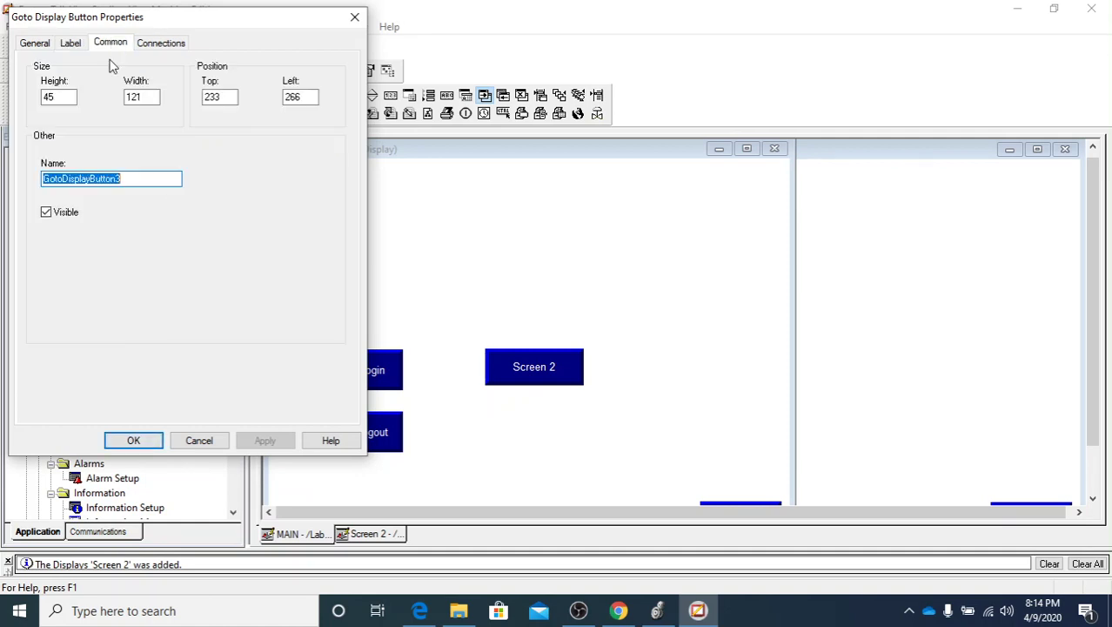
left_click_drag(68, 100, 35, 109)
type("50")
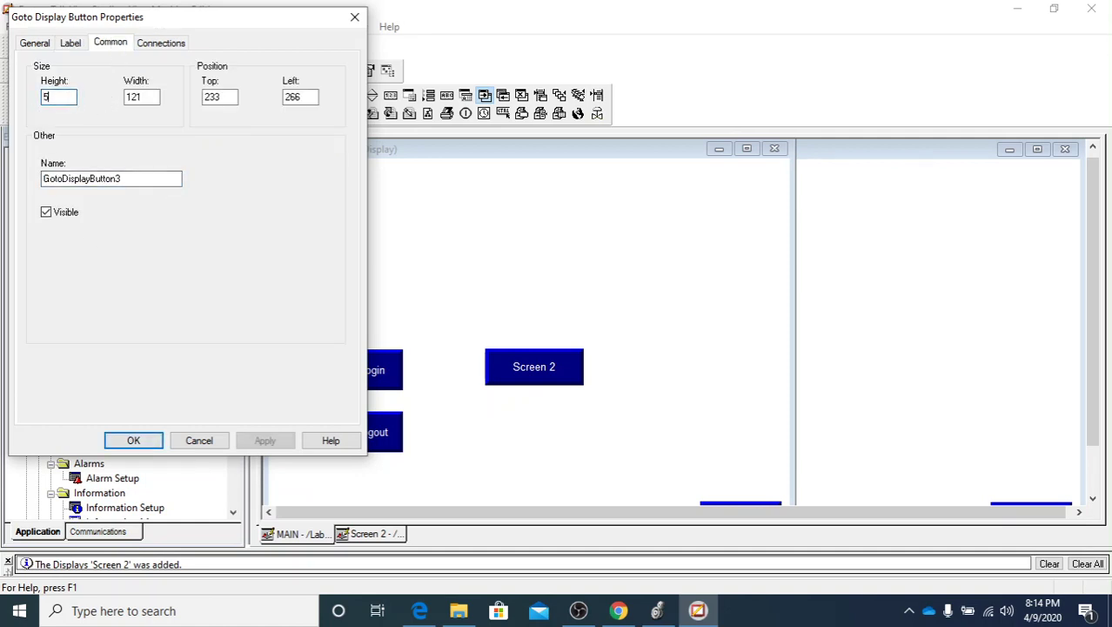
left_click_drag(155, 97, 116, 111)
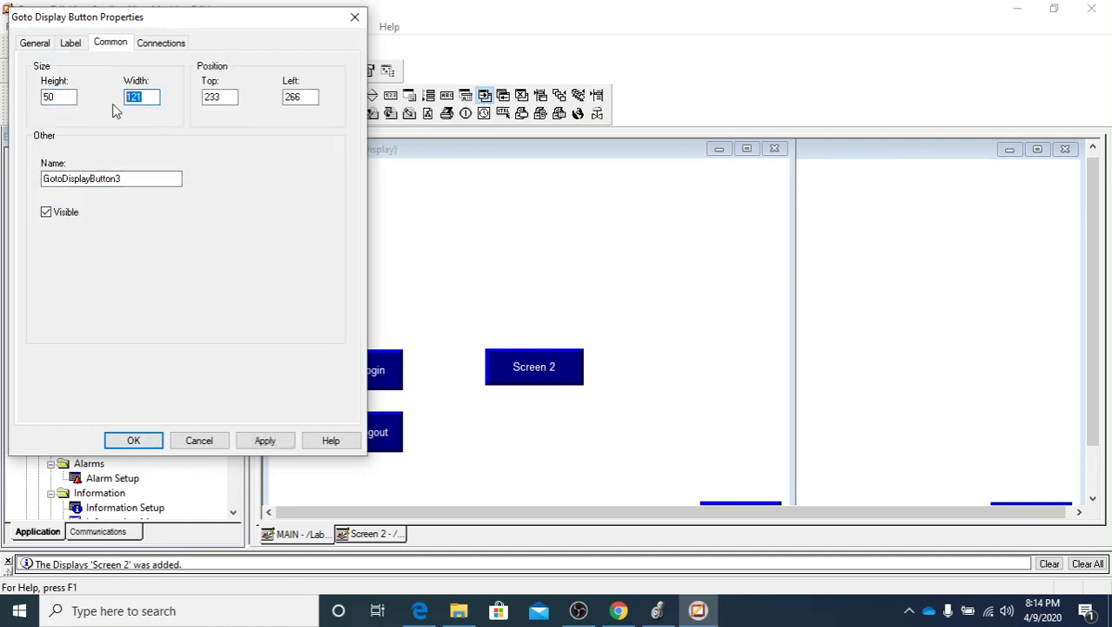
type("100")
left_click(264, 441)
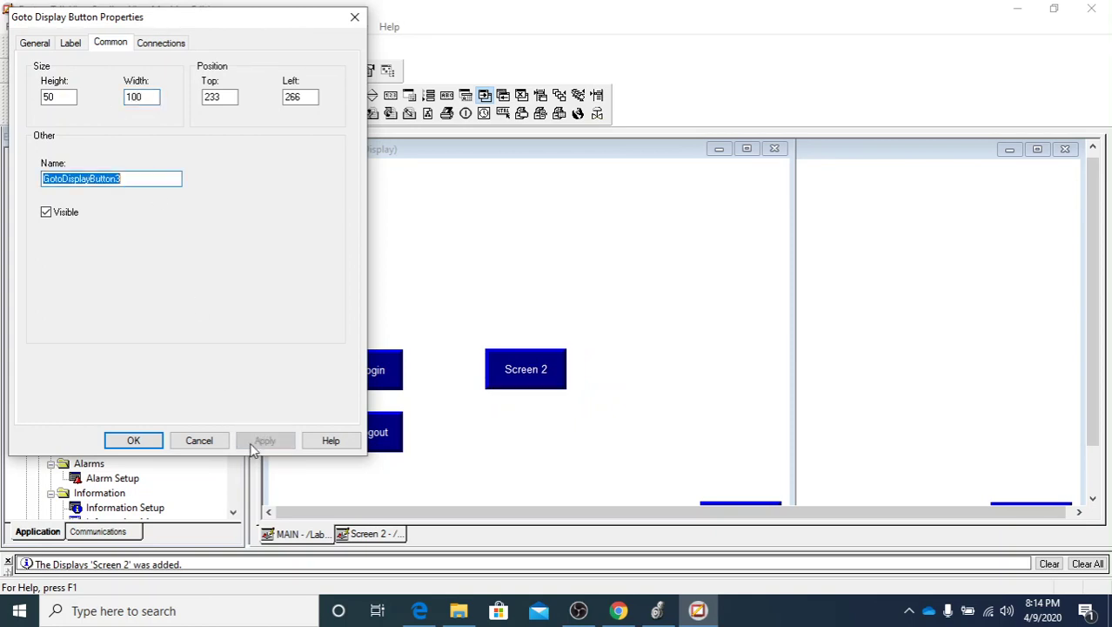
left_click(134, 440)
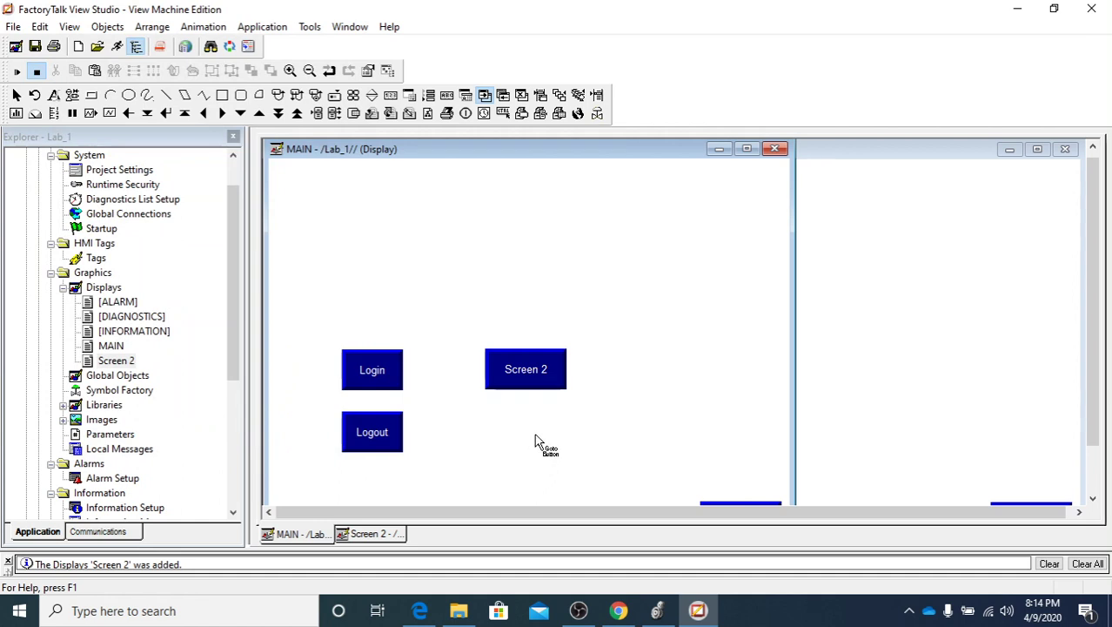
Paste a copy of the Screen 2 button onto Screen 2, retarget it to MAIN, and caption it Main
left_click(539, 371)
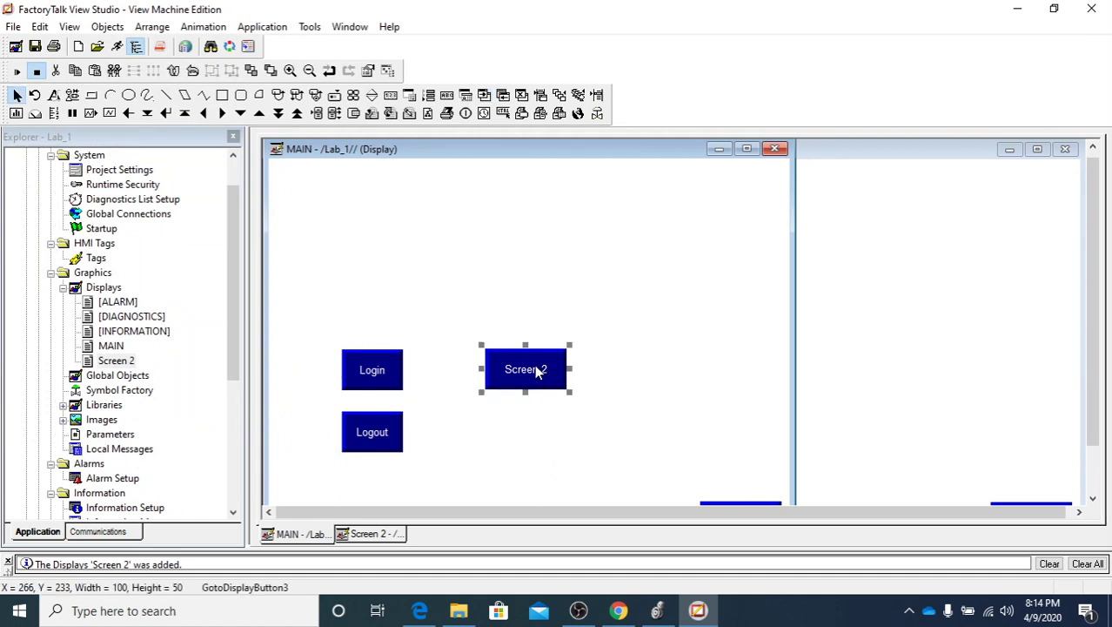
left_click(884, 345)
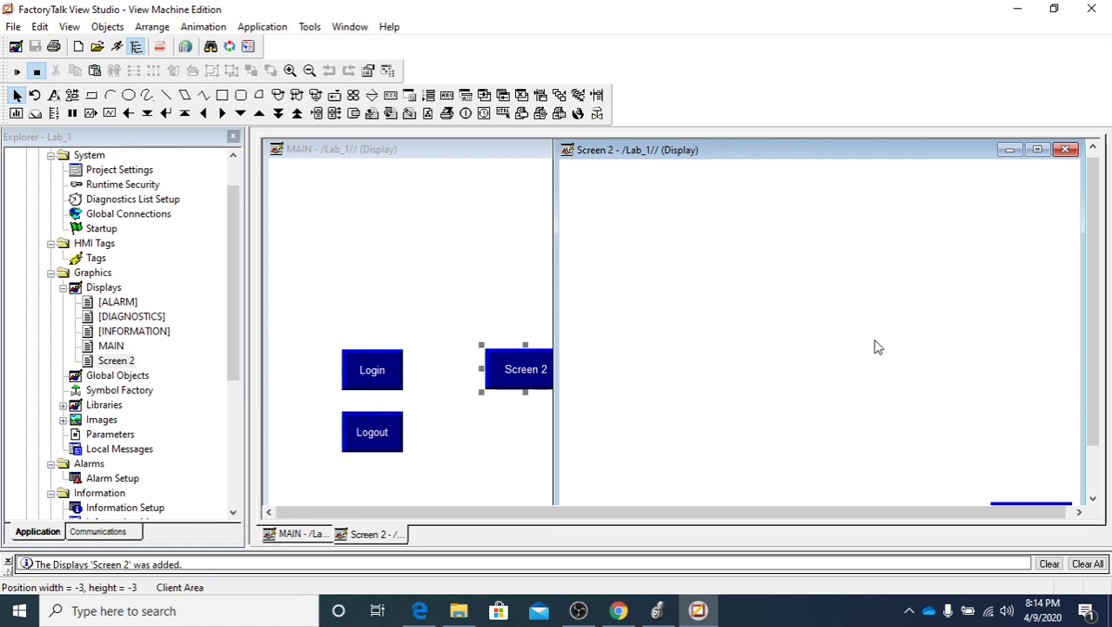
key("ctrl+v")
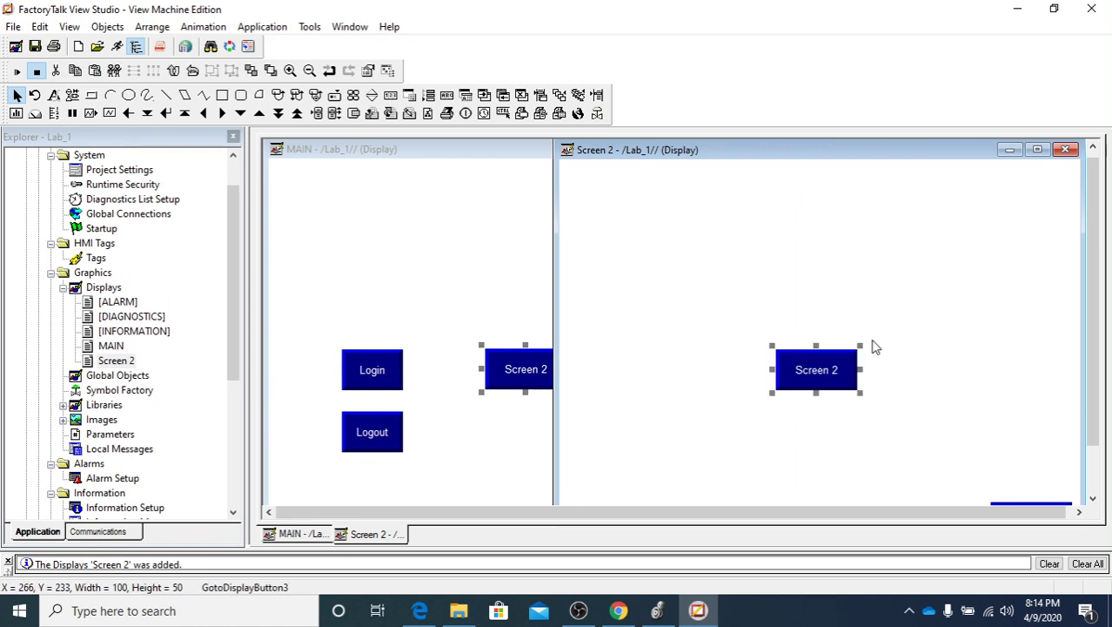
double_click(828, 376)
left_click(178, 215)
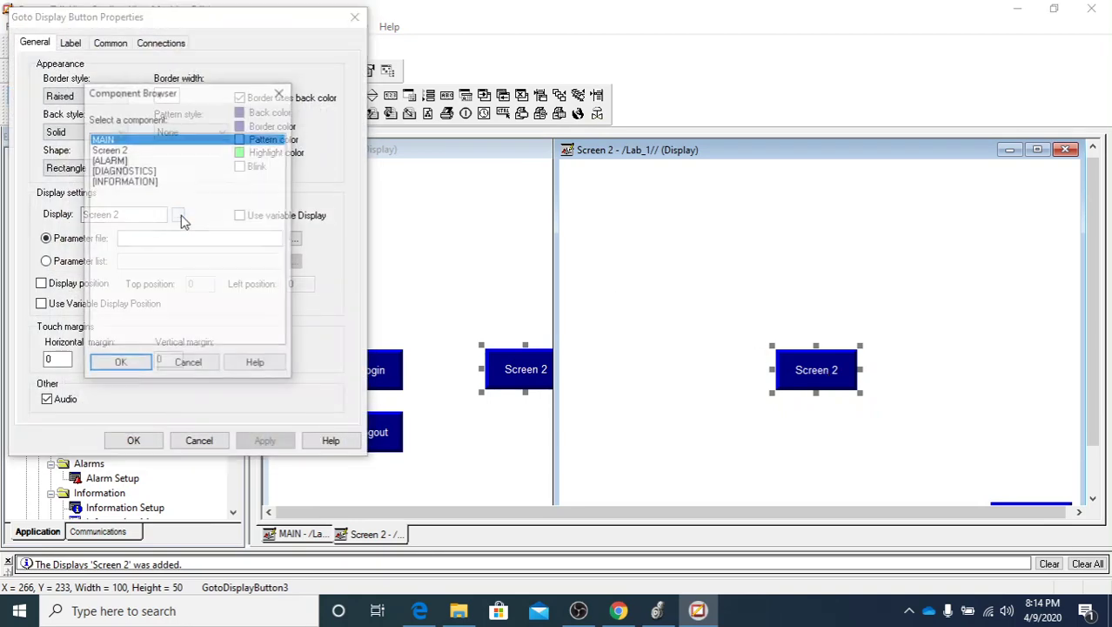
left_click(122, 364)
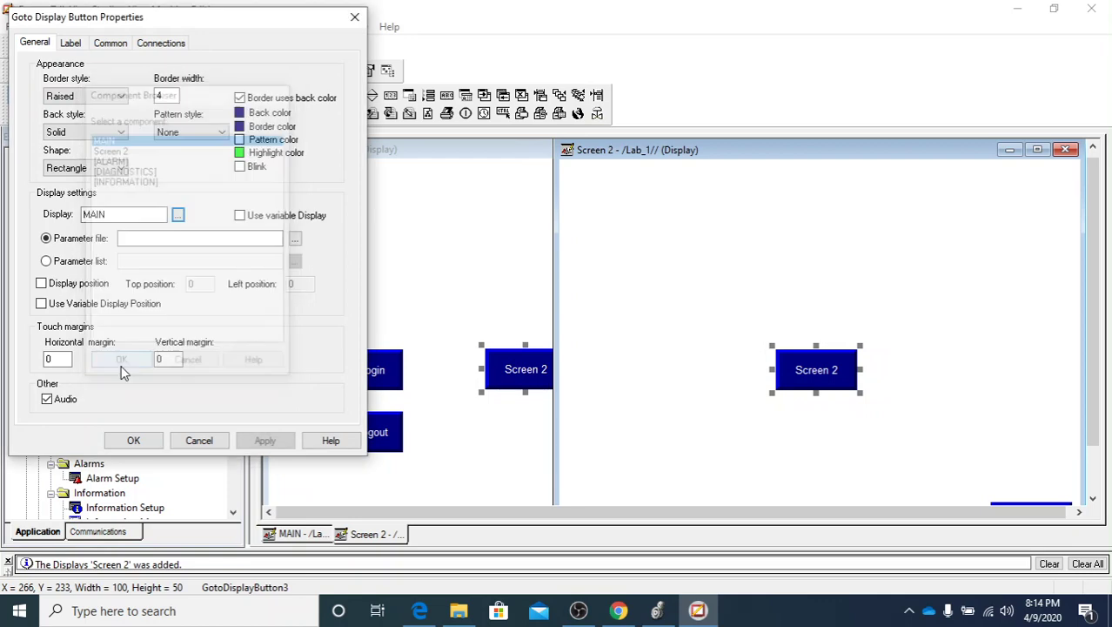
left_click(71, 42)
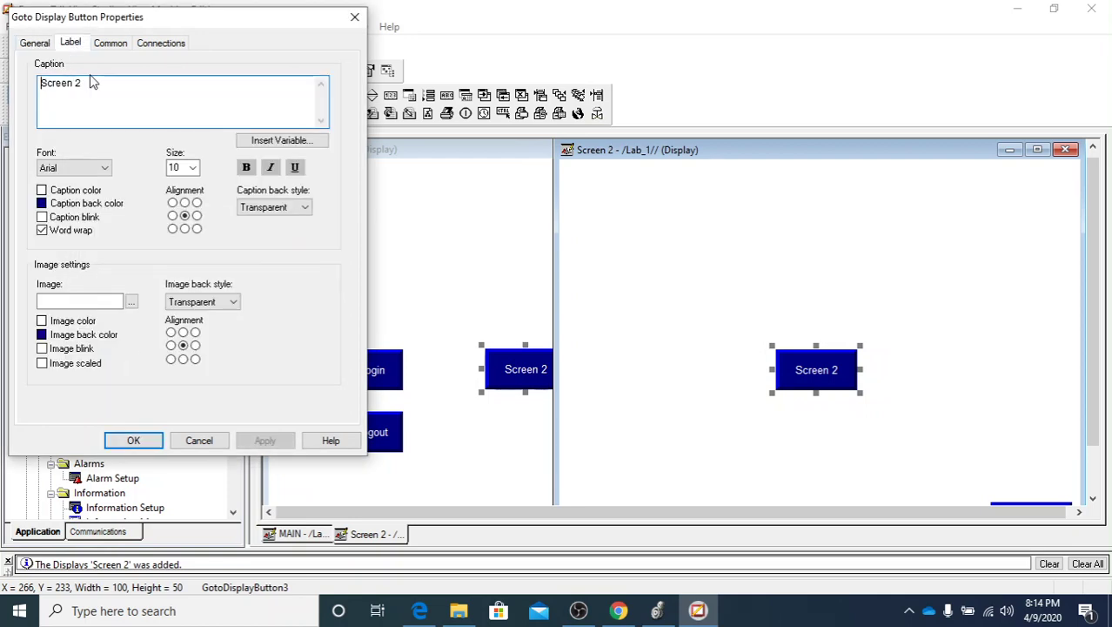
left_click_drag(89, 82, 39, 94)
type("Maint")
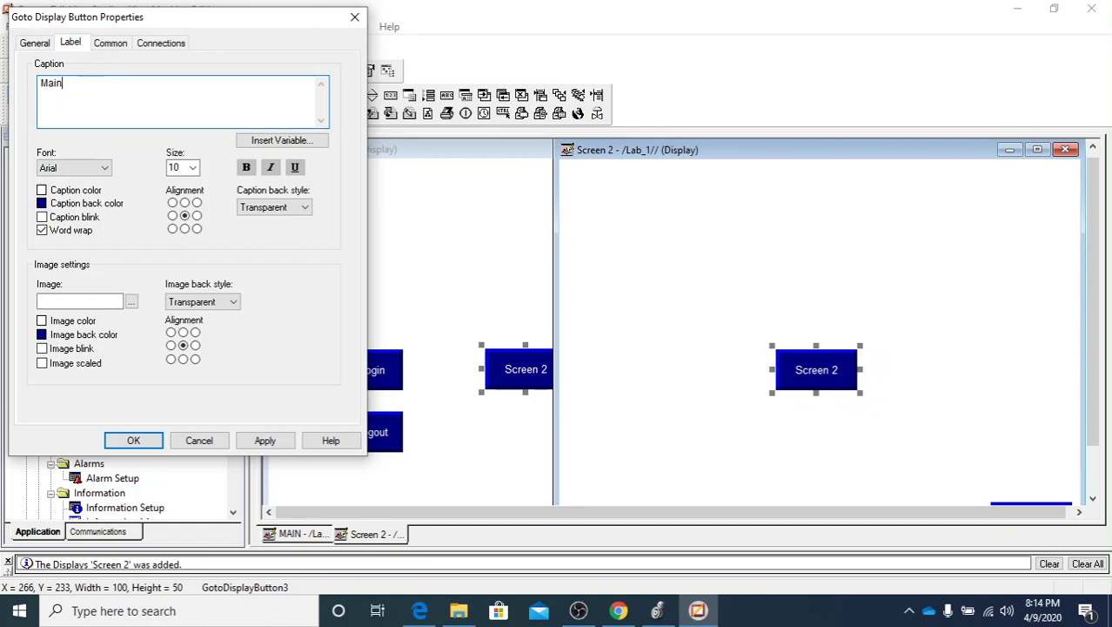
left_click(265, 440)
left_click(137, 440)
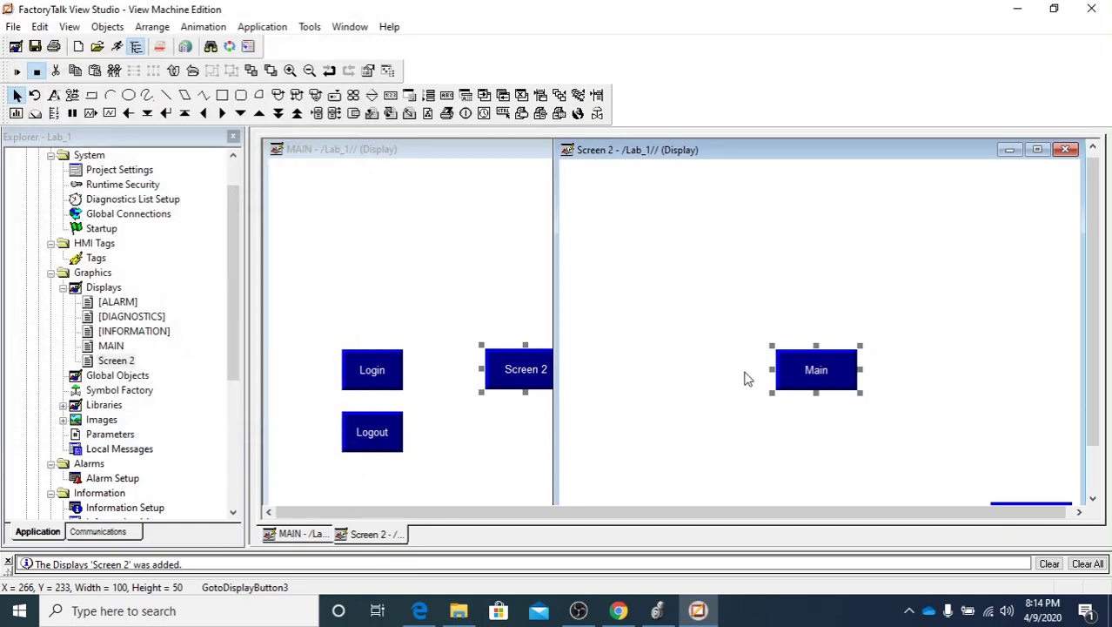
left_click(697, 450)
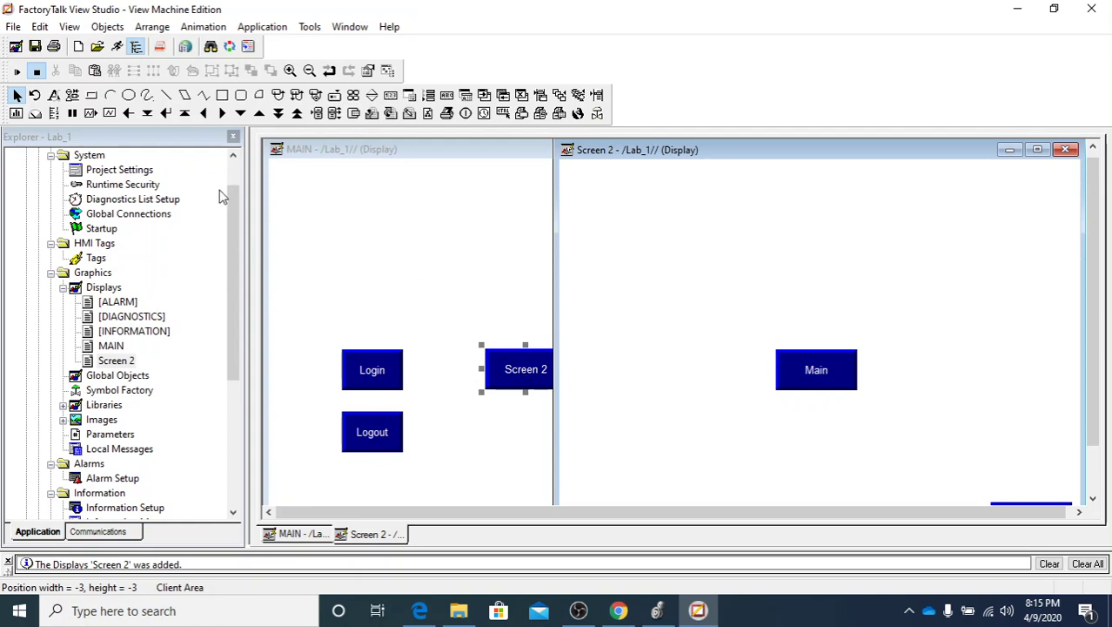
Enable runtime auto logout after 30 minutes, returning to the MAIN display, in project settings
left_click_drag(234, 198, 234, 174)
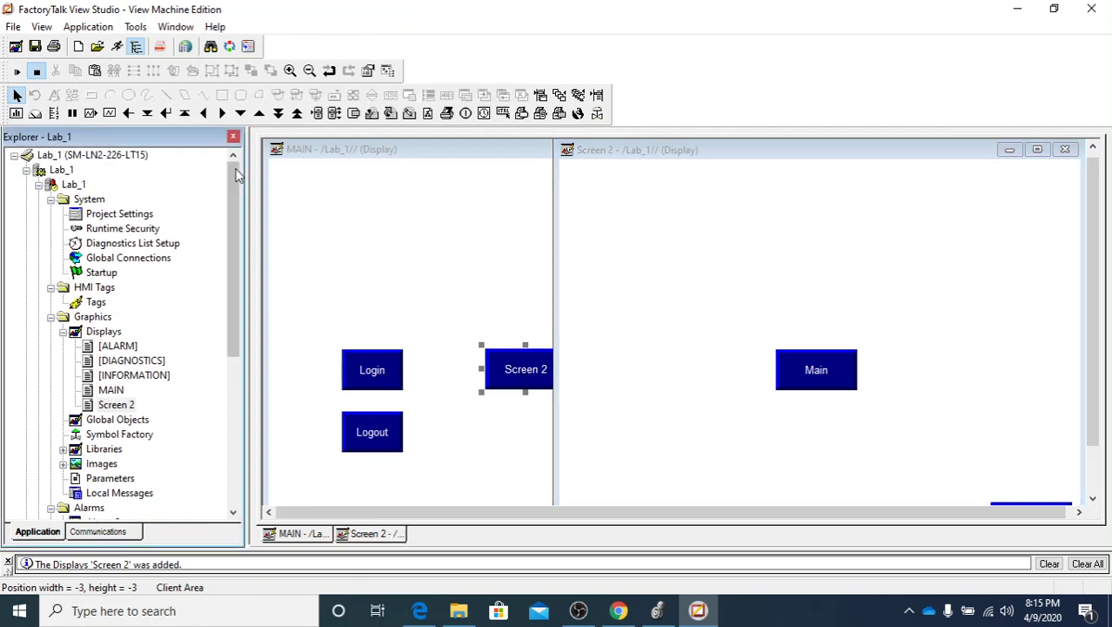
double_click(117, 214)
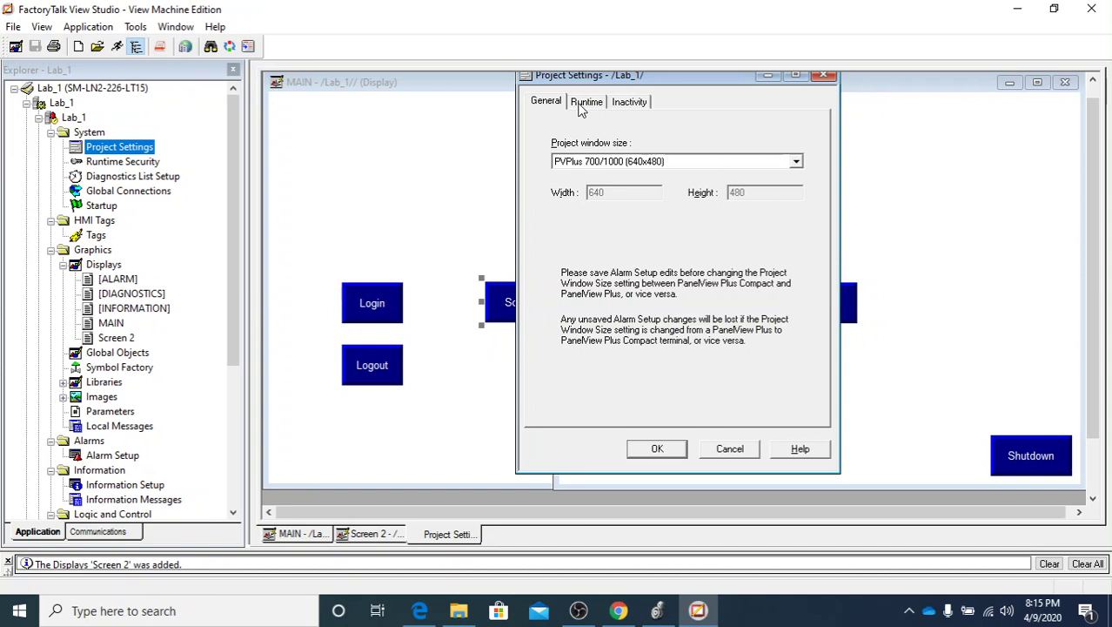
left_click(583, 102)
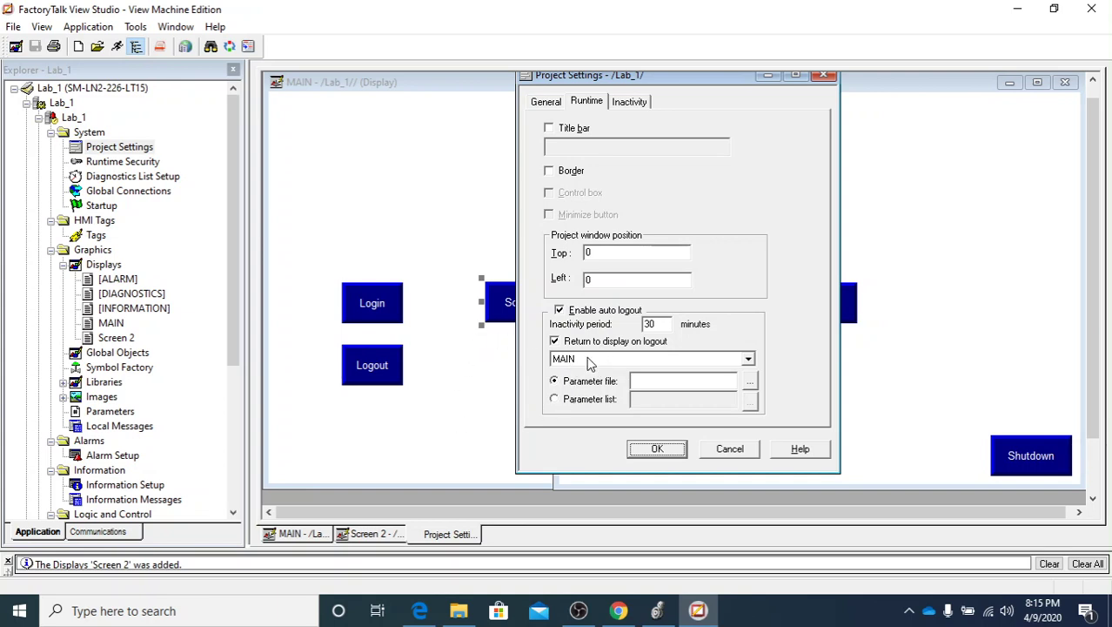
left_click(657, 450)
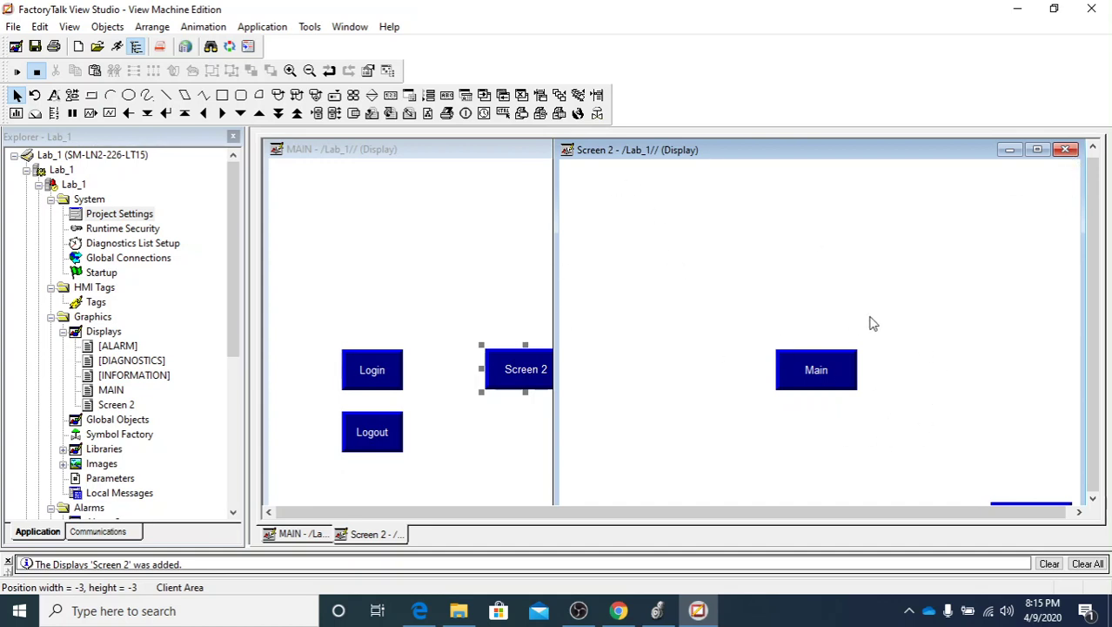
Close the Screen 2 and MAIN display editors, saving changes to each
left_click(1068, 151)
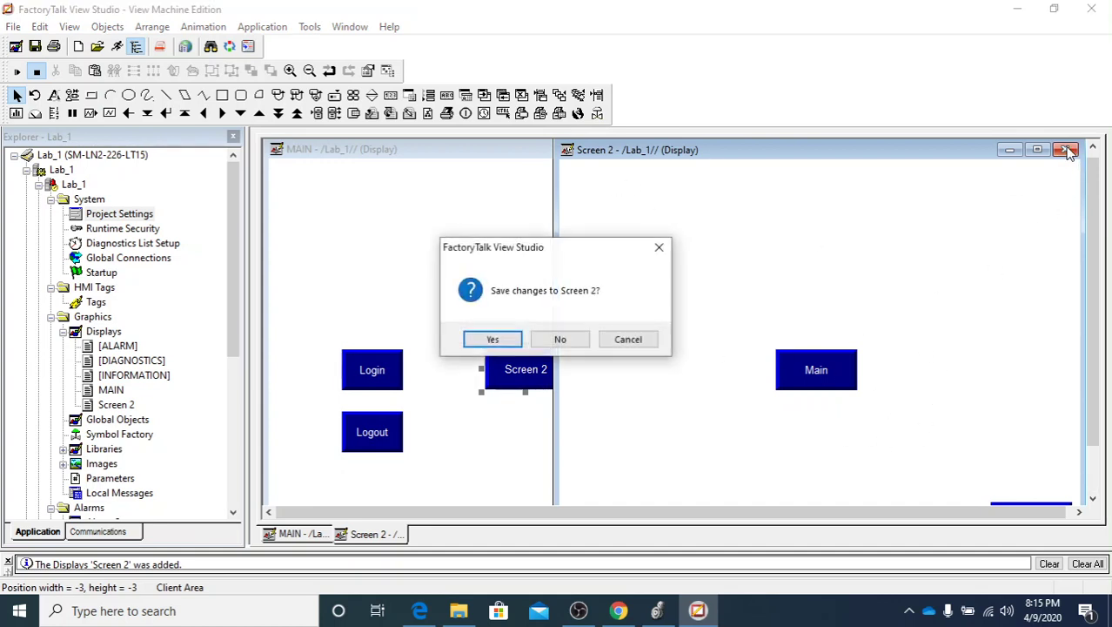
left_click(493, 340)
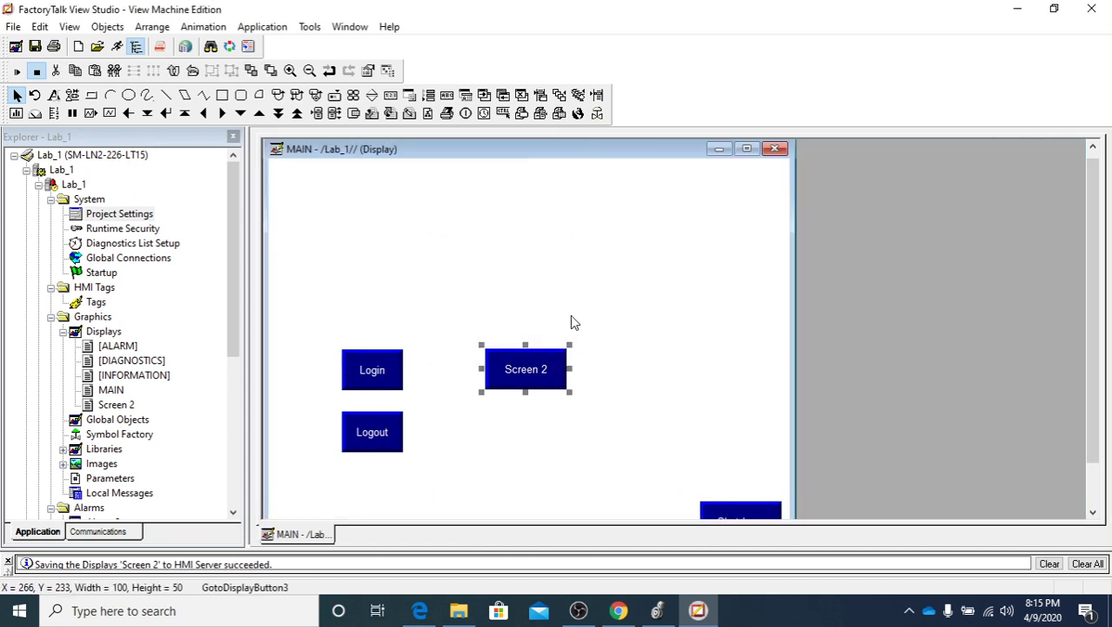
left_click(781, 153)
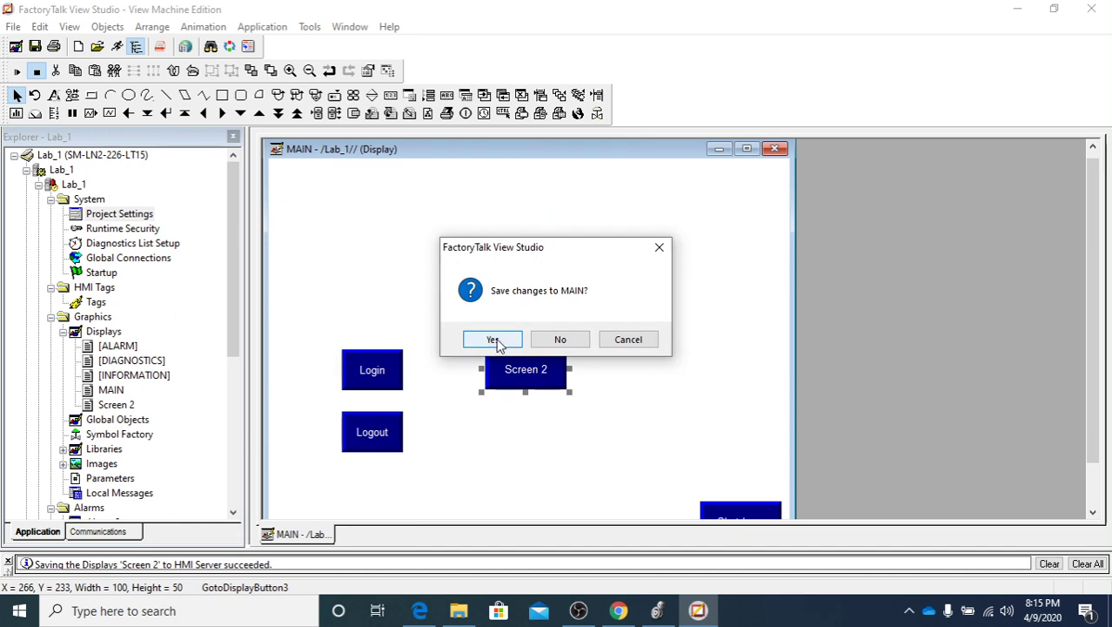
left_click(494, 341)
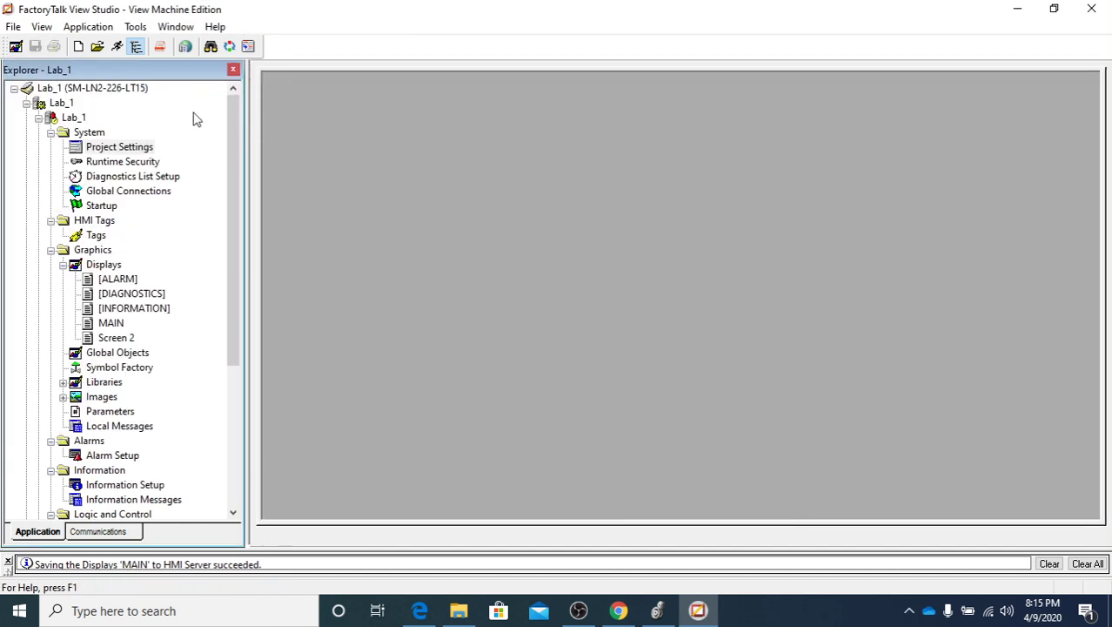
Test-run the application, go to Screen 2 and back to MAIN, then end the test
left_click(90, 27)
left_click(94, 48)
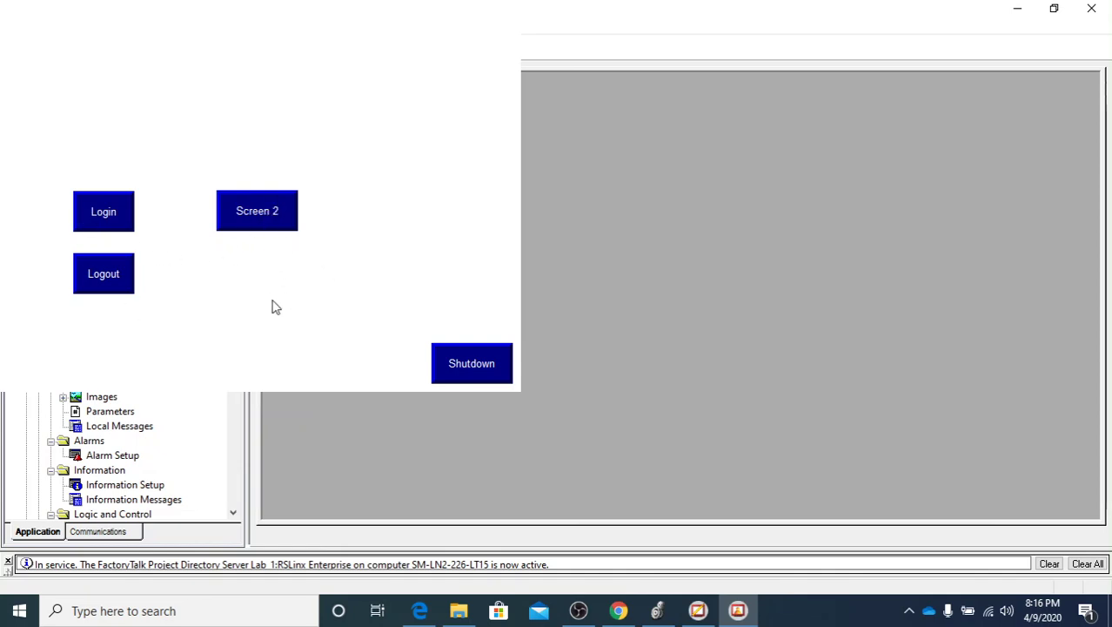
left_click(271, 220)
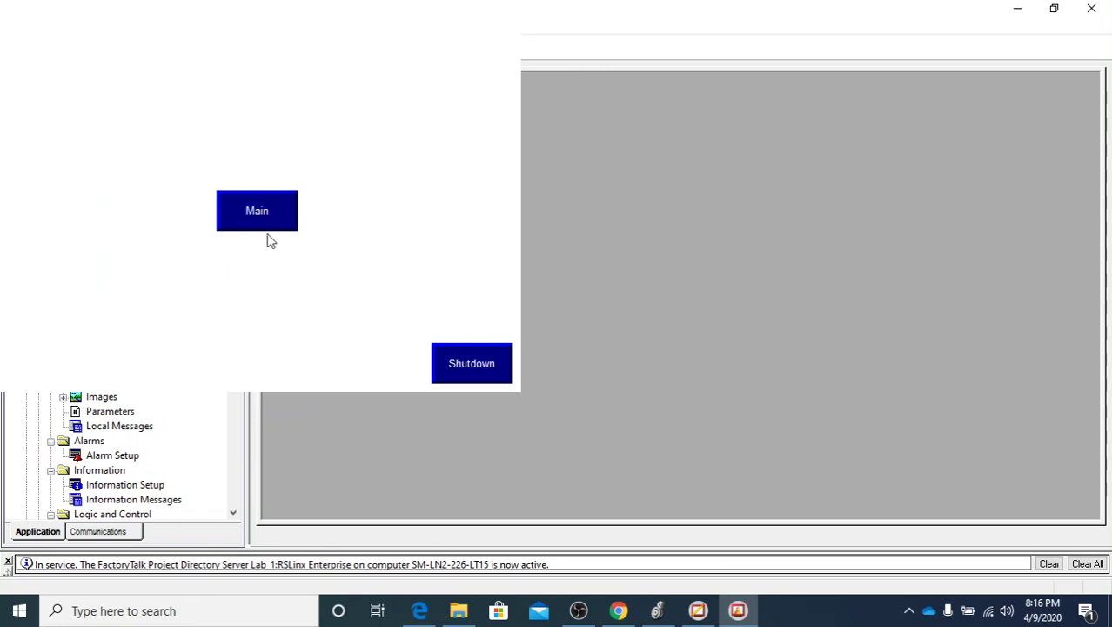
left_click(272, 212)
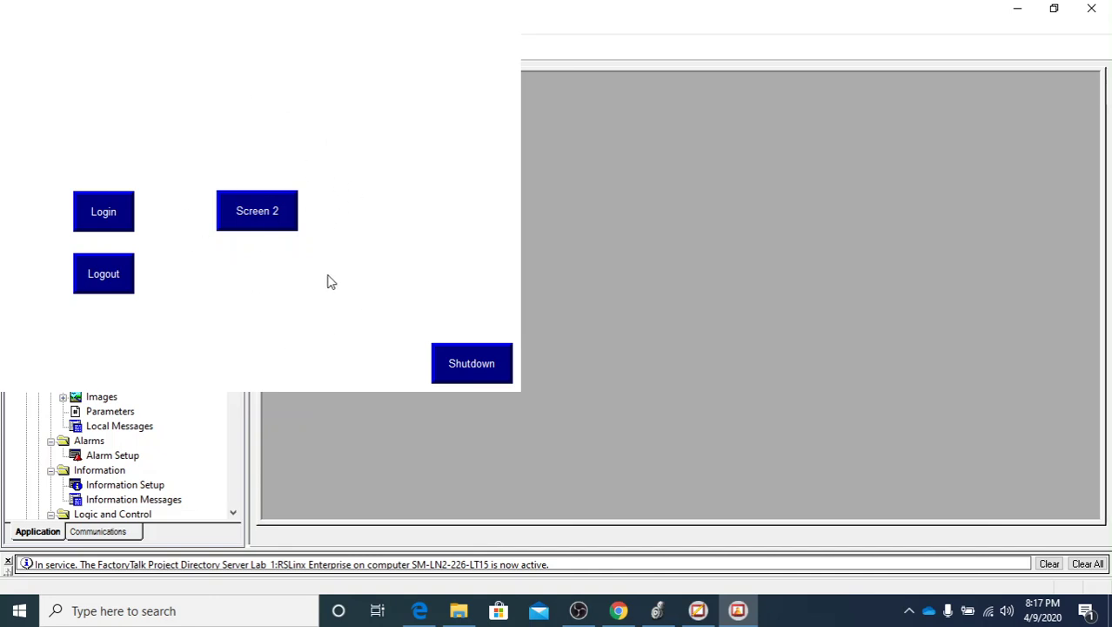
key("alt+F4")
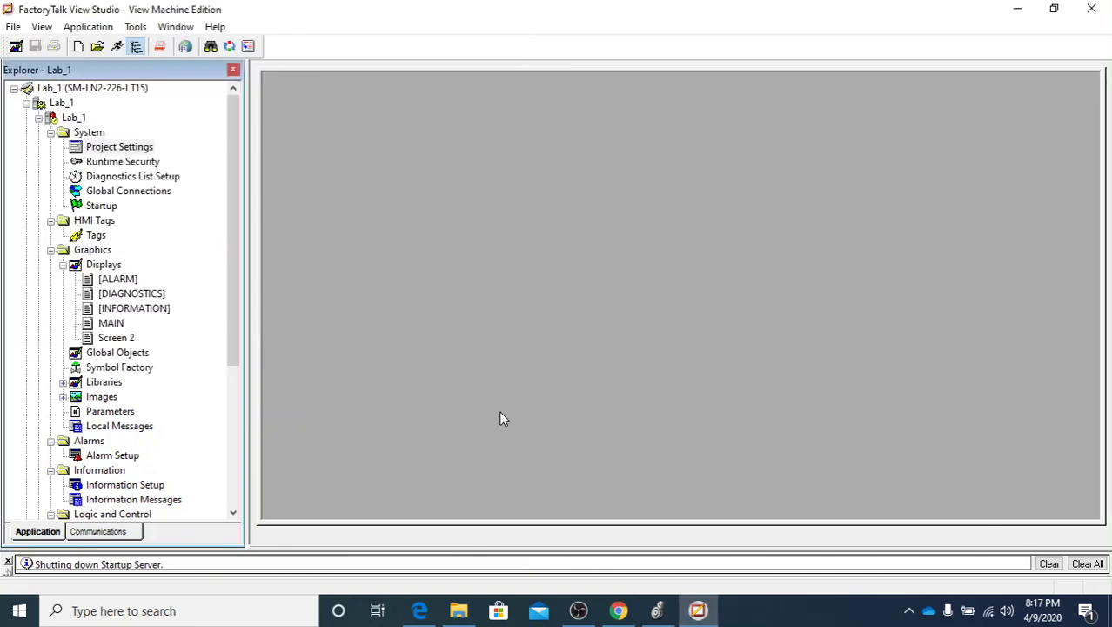
Set Screen 2's display security code to A in Display Settings, then close and save it
double_click(116, 338)
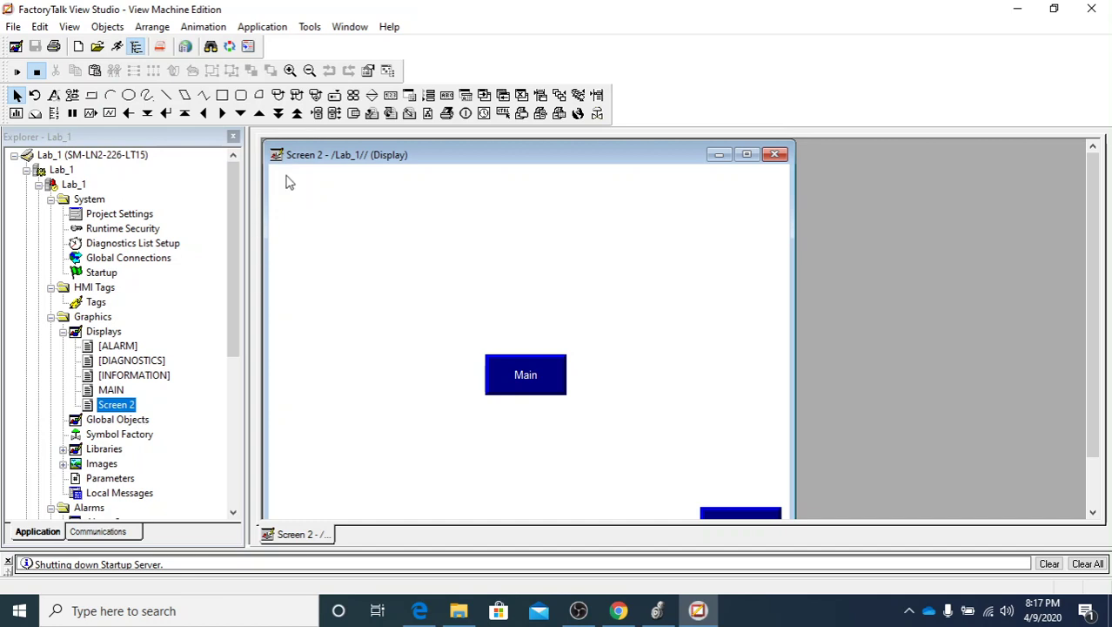
right_click(491, 245)
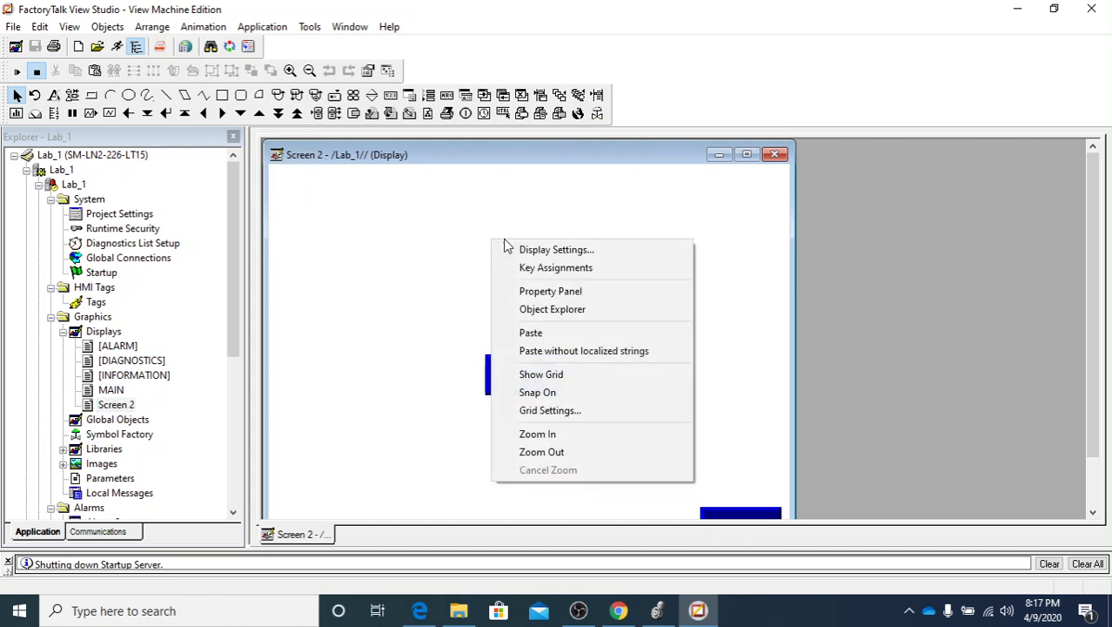
left_click(523, 248)
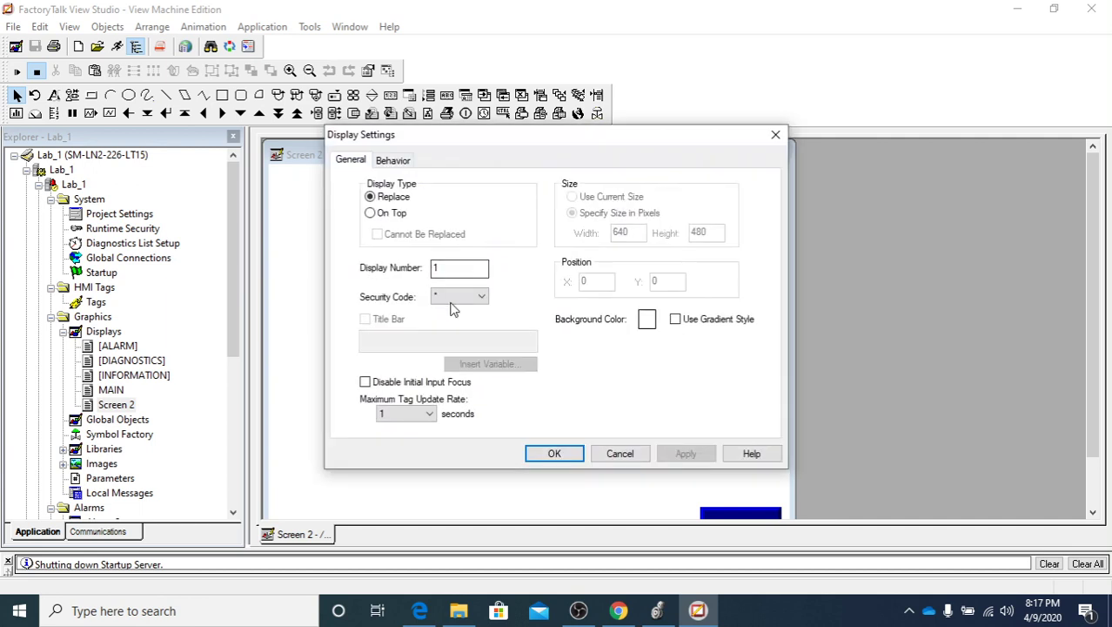
left_click(450, 296)
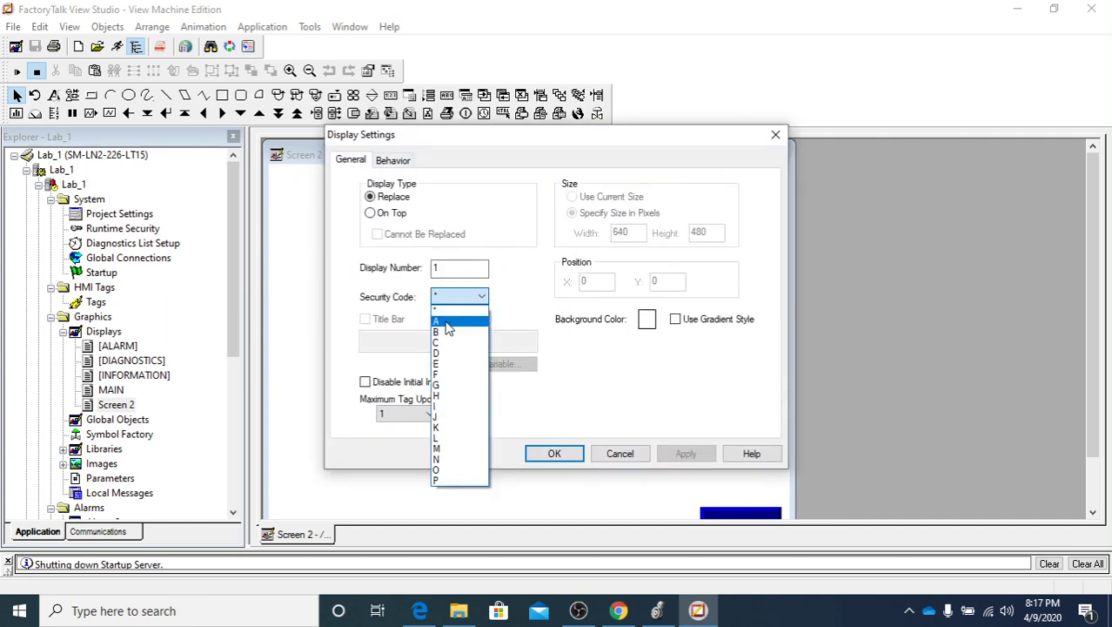
left_click(449, 322)
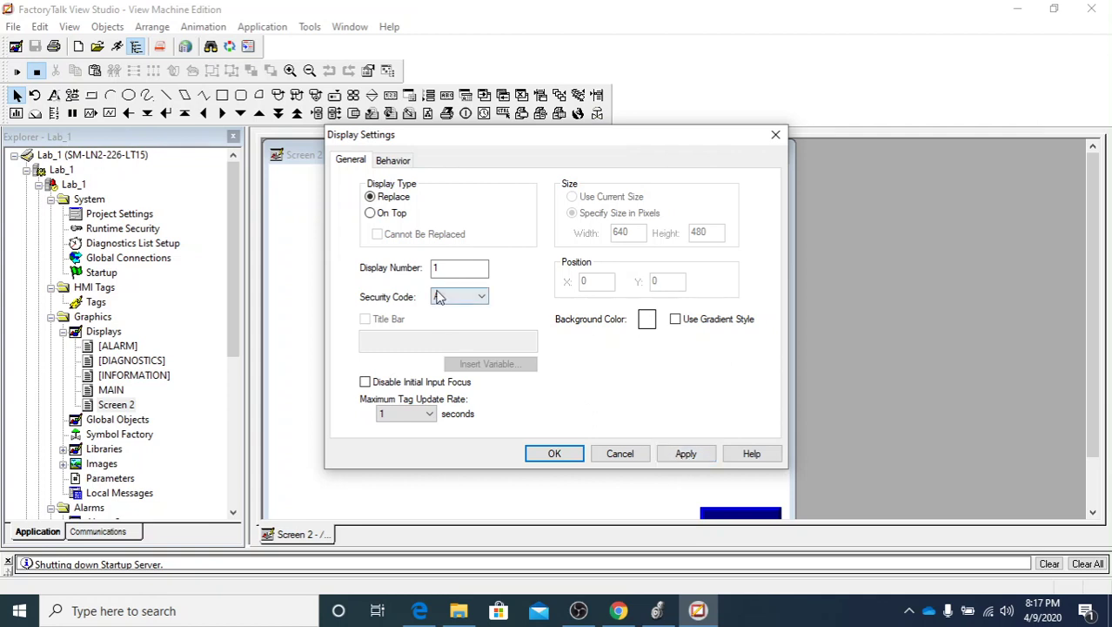
left_click(686, 453)
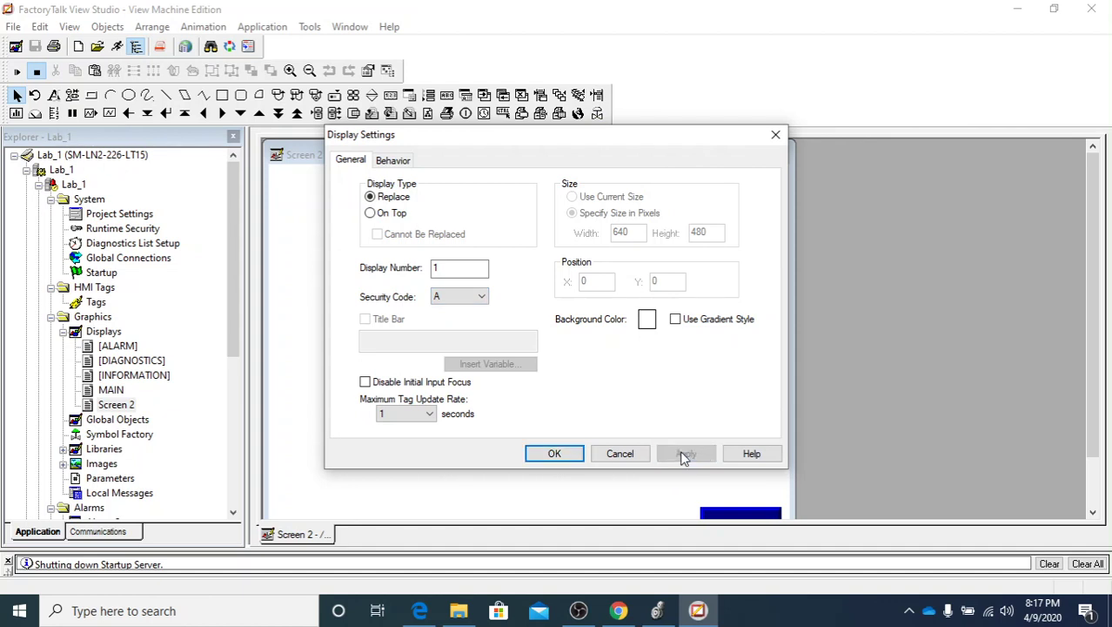
left_click(557, 456)
left_click(774, 154)
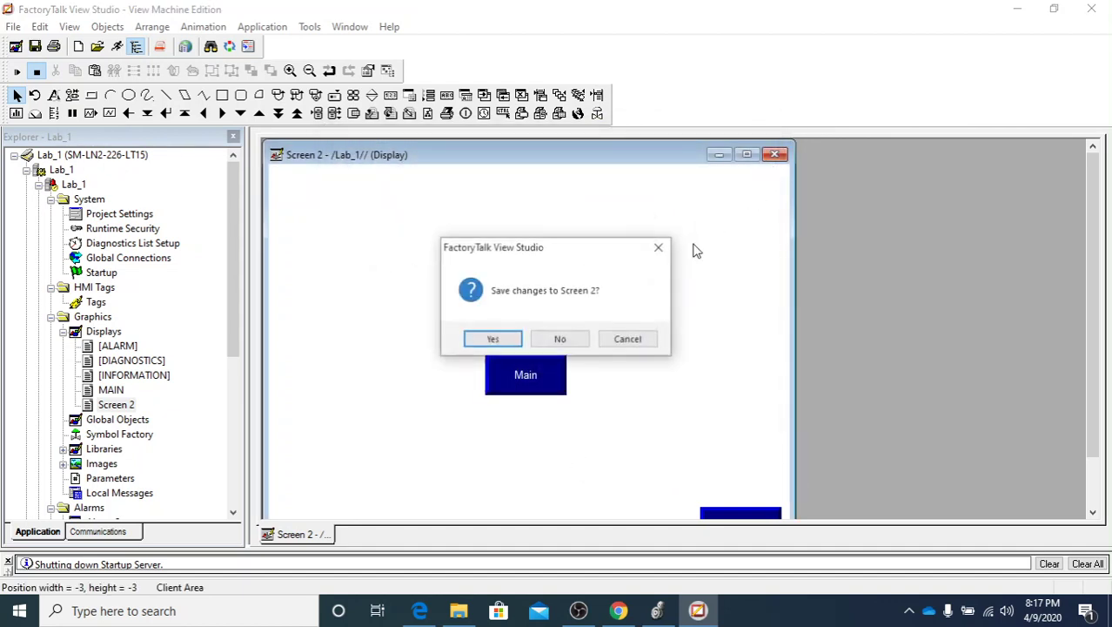
left_click(494, 339)
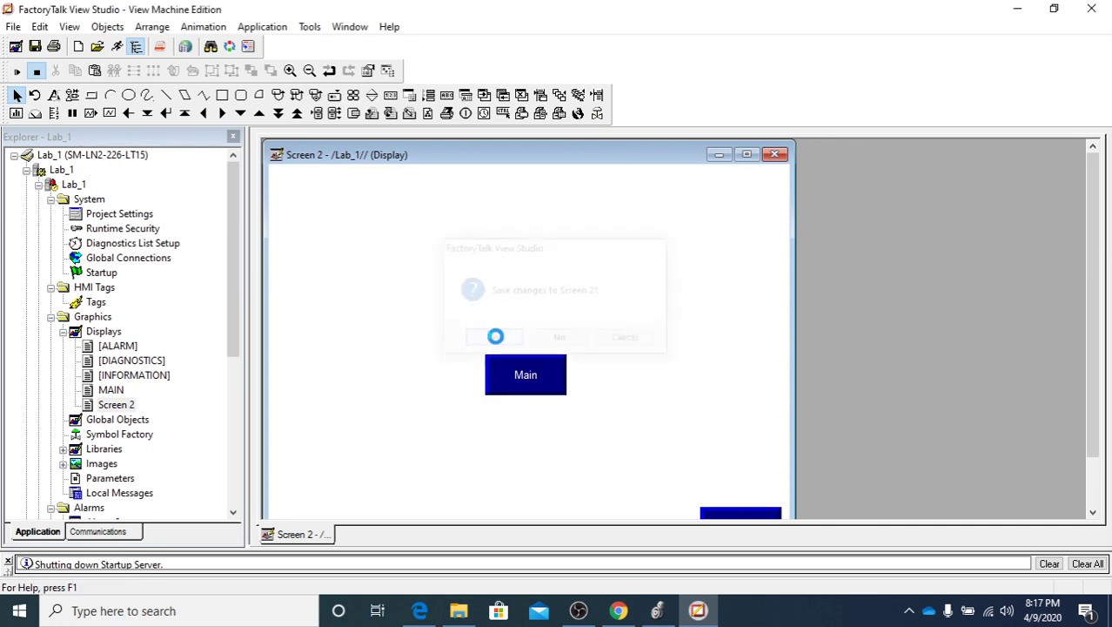
left_click(88, 26)
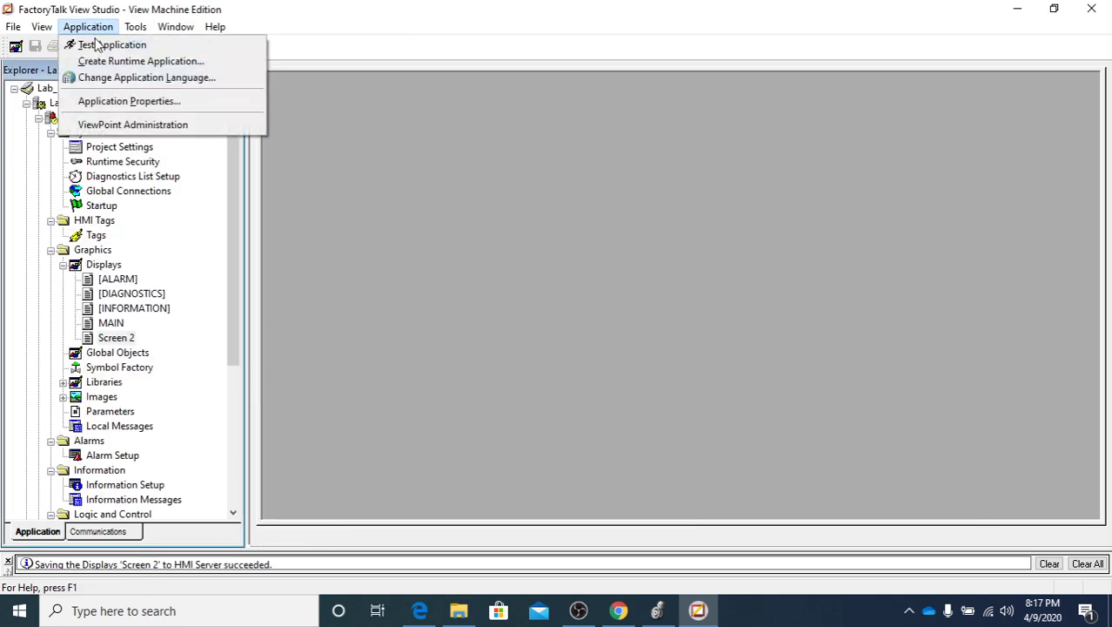
Start a test run, confirm Screen 2 is denied without login, then log in with a user's credentials
left_click(113, 43)
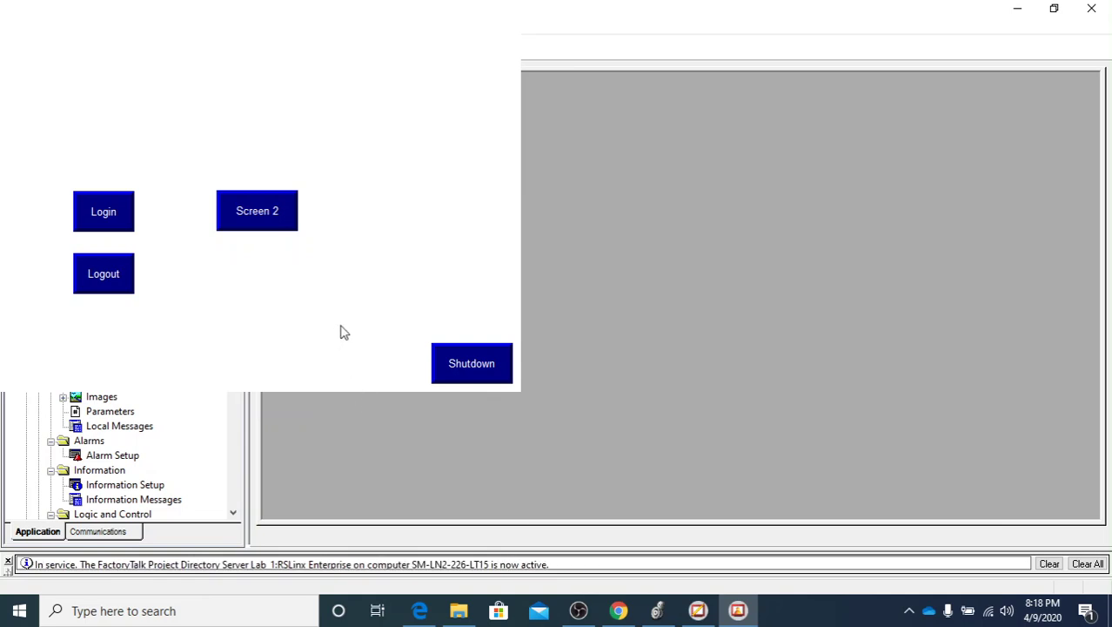
left_click(266, 214)
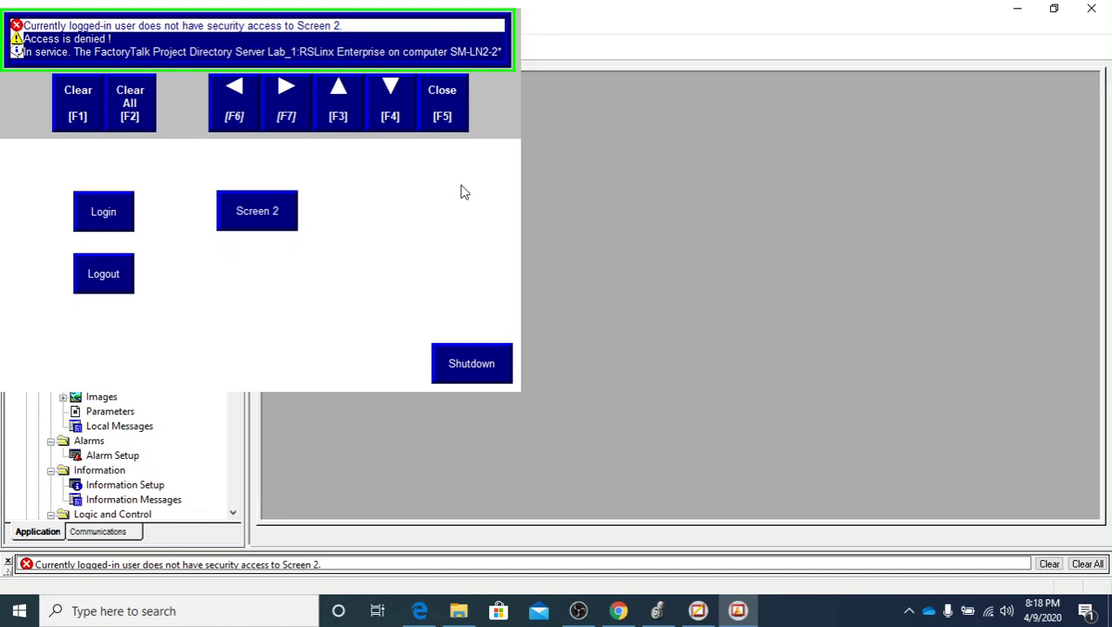
left_click(455, 110)
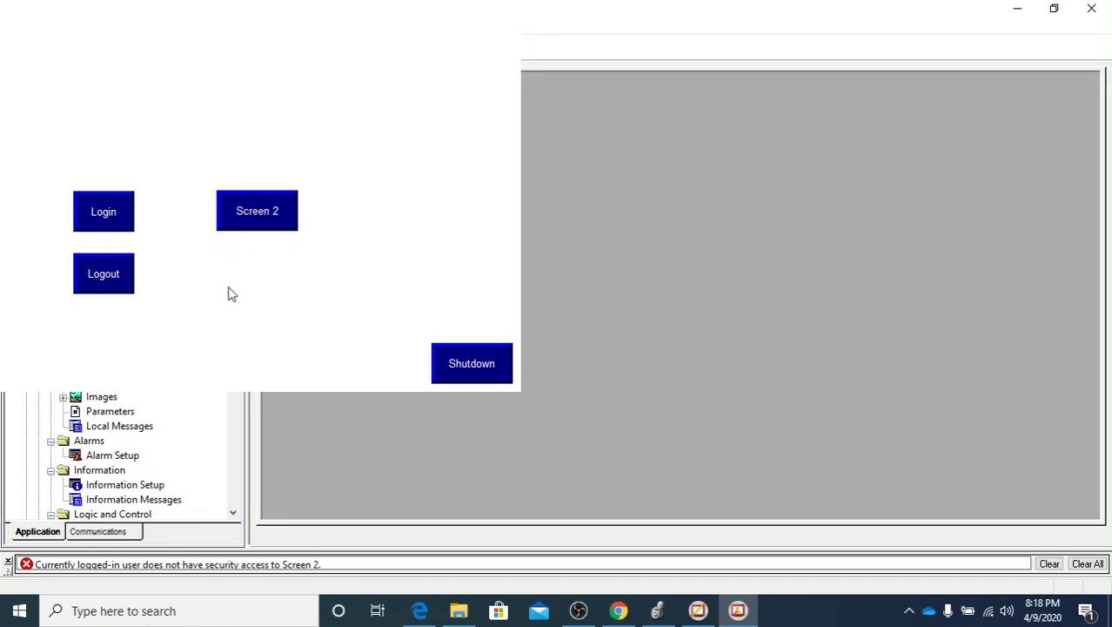
left_click(112, 213)
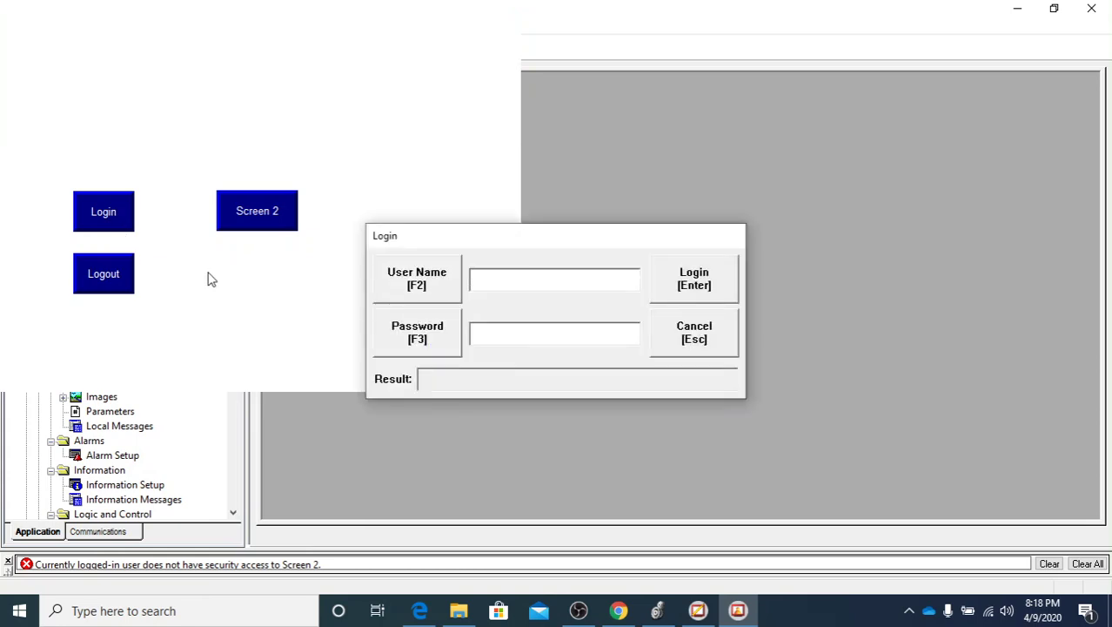
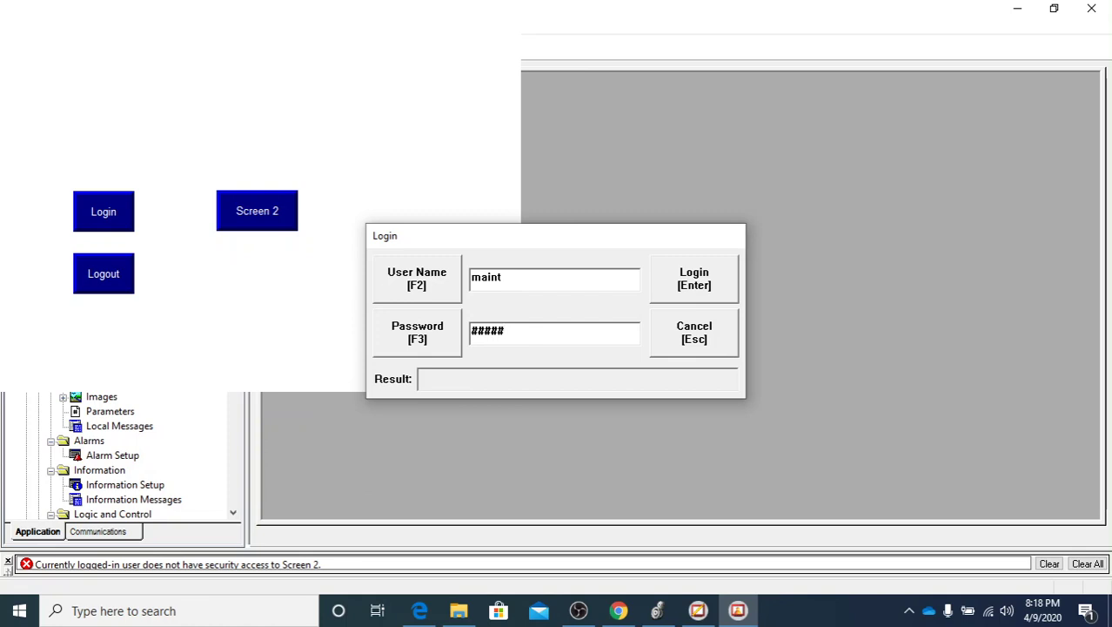
left_click(679, 287)
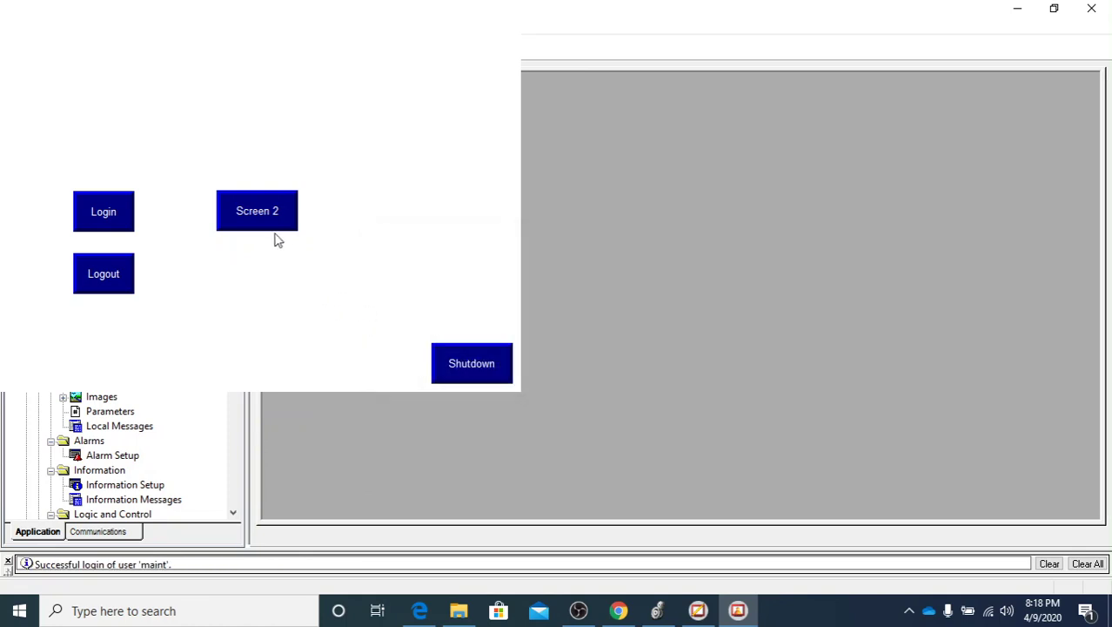
Switch between Screen 2 and MAIN while logged in, then log out and confirm Screen 2 is denied
left_click(253, 209)
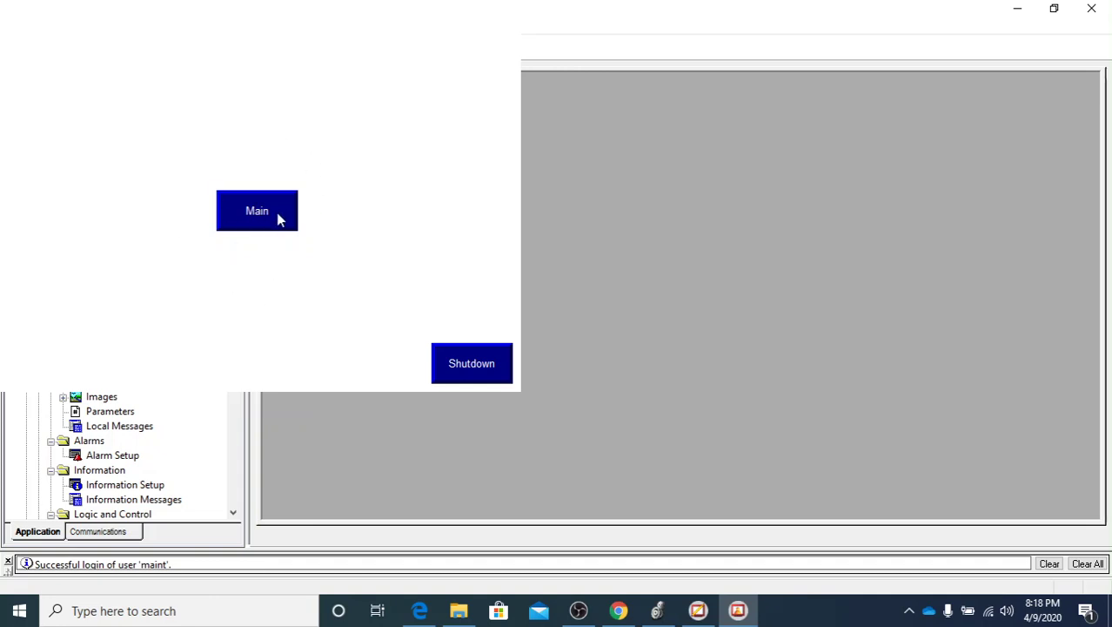
left_click(278, 214)
left_click(254, 205)
left_click(273, 217)
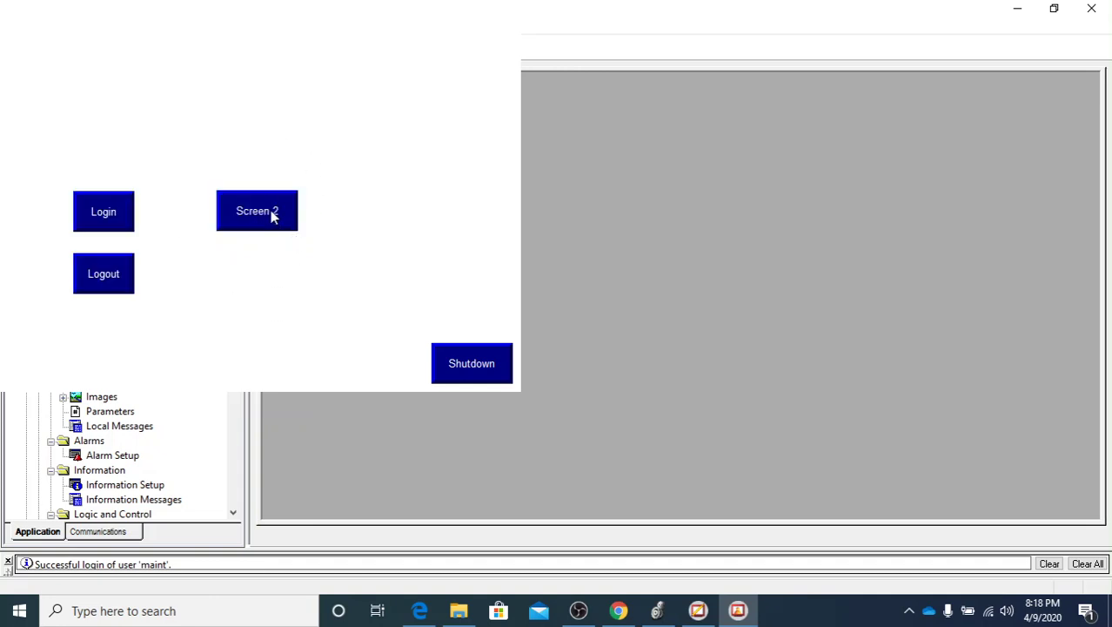
left_click(276, 223)
left_click(273, 223)
left_click(104, 275)
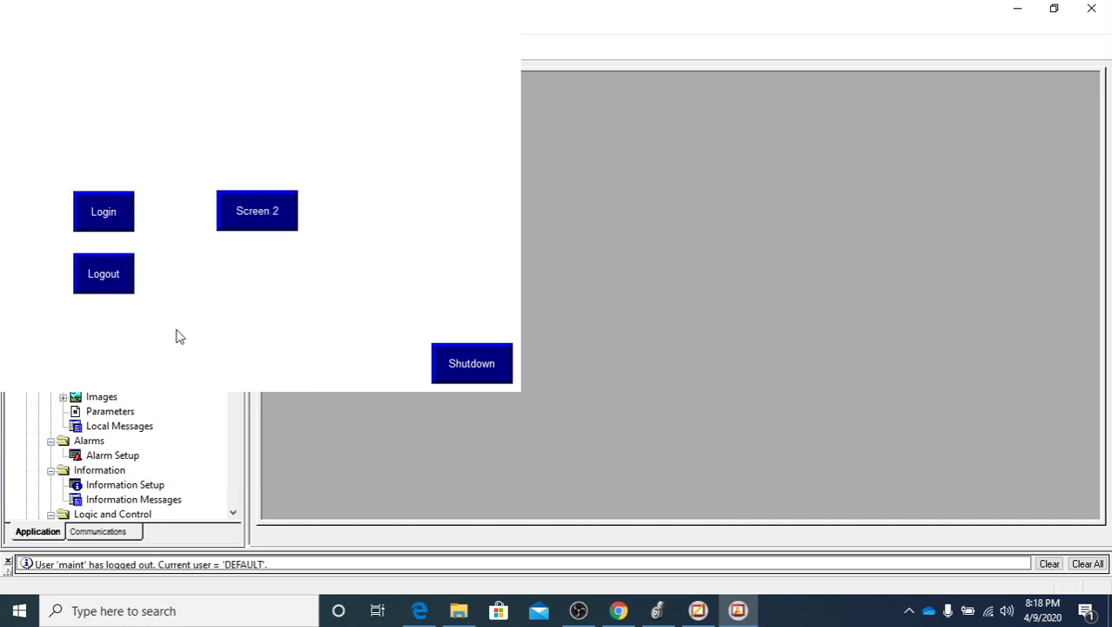
left_click(267, 215)
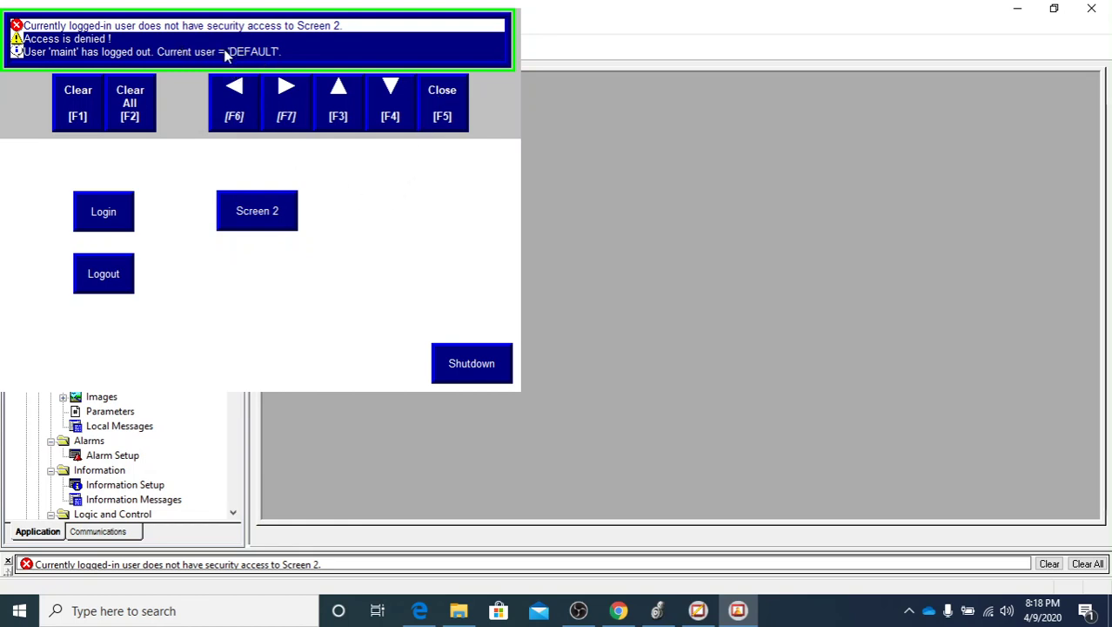
left_click(441, 112)
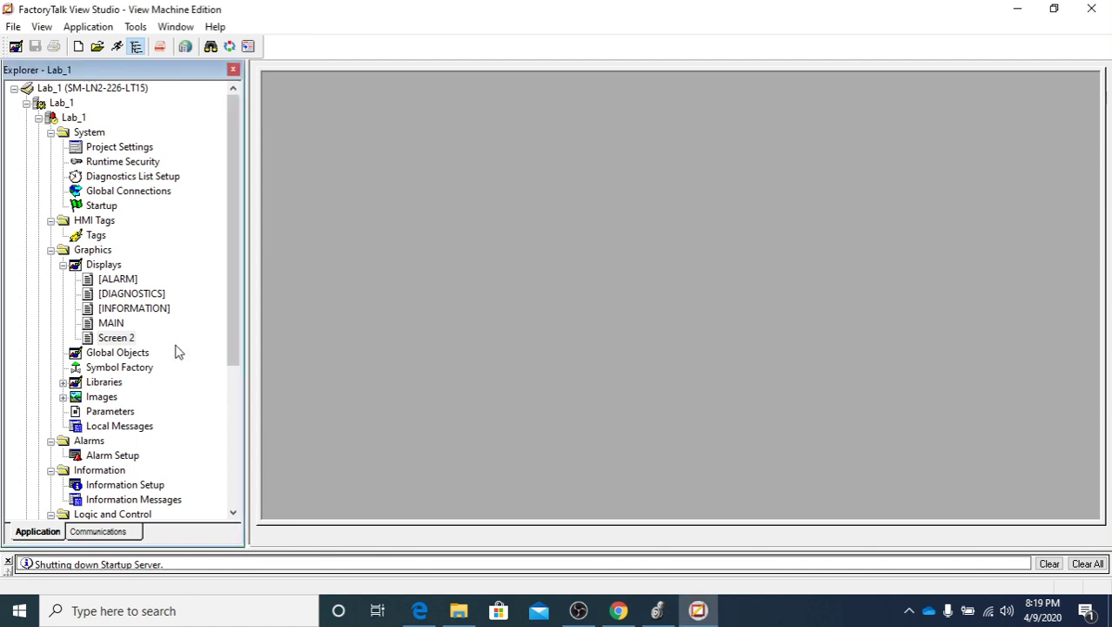
Open the MAIN display from the Explorer's Displays list for editing
double_click(110, 322)
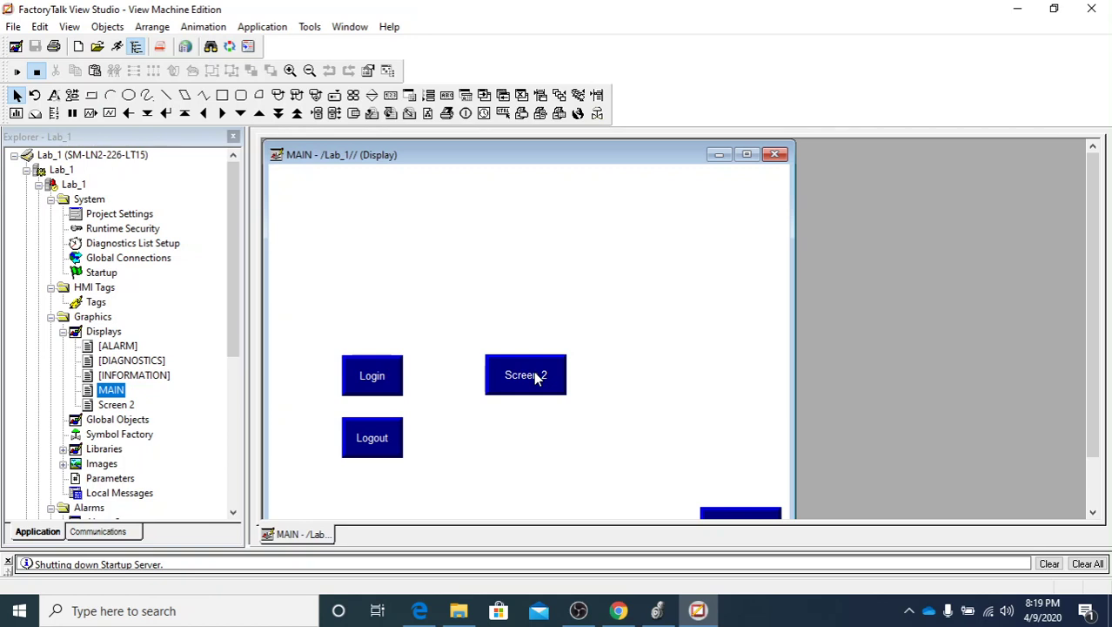
Start a Visibility expression on the Screen 2 button using the Security function CurrentUserHasCode
right_click(535, 377)
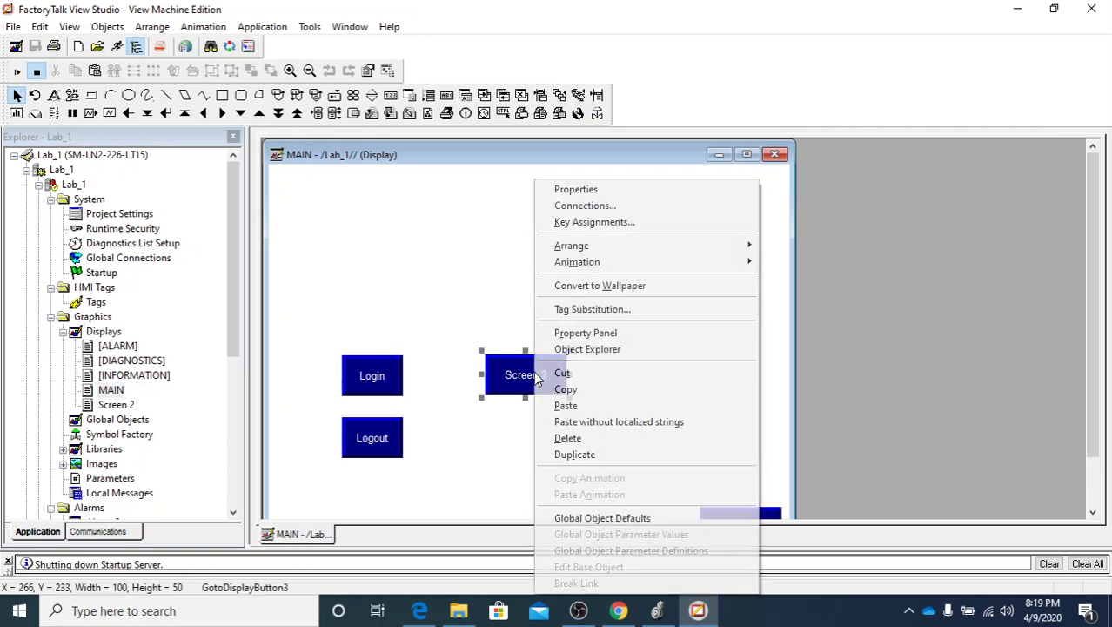
mouse_move(599, 275)
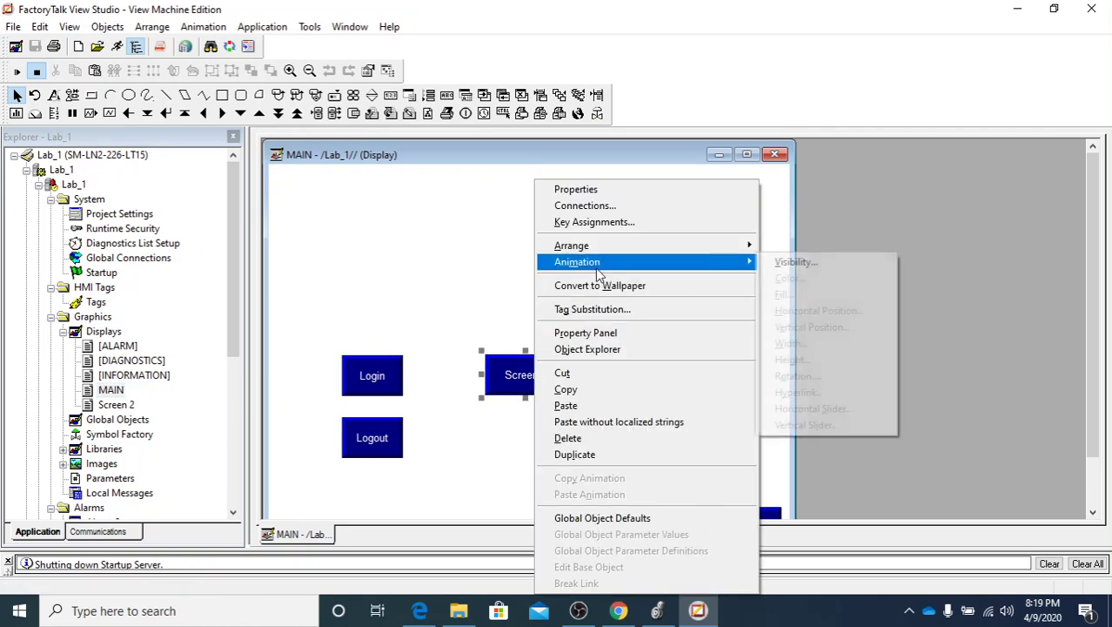
left_click(790, 263)
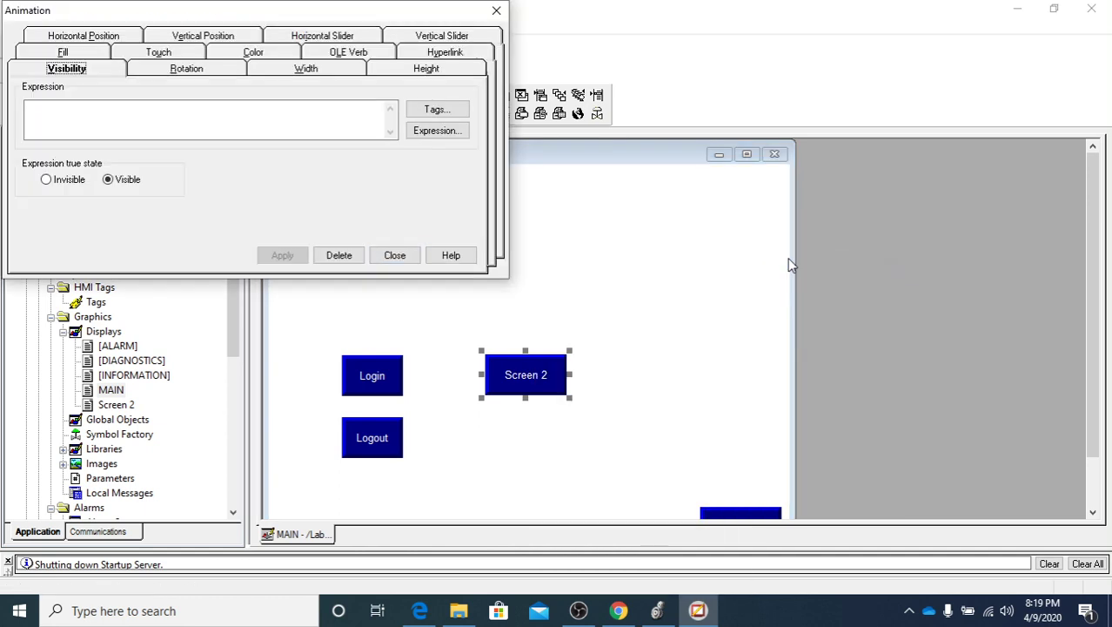
left_click(425, 133)
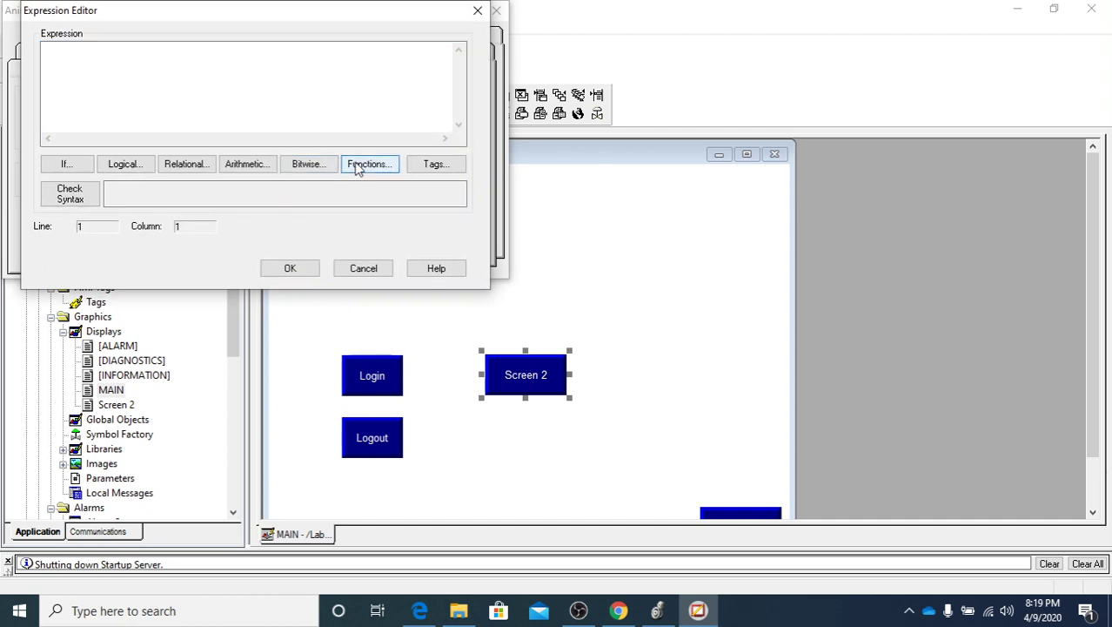
left_click(357, 166)
left_click(50, 99)
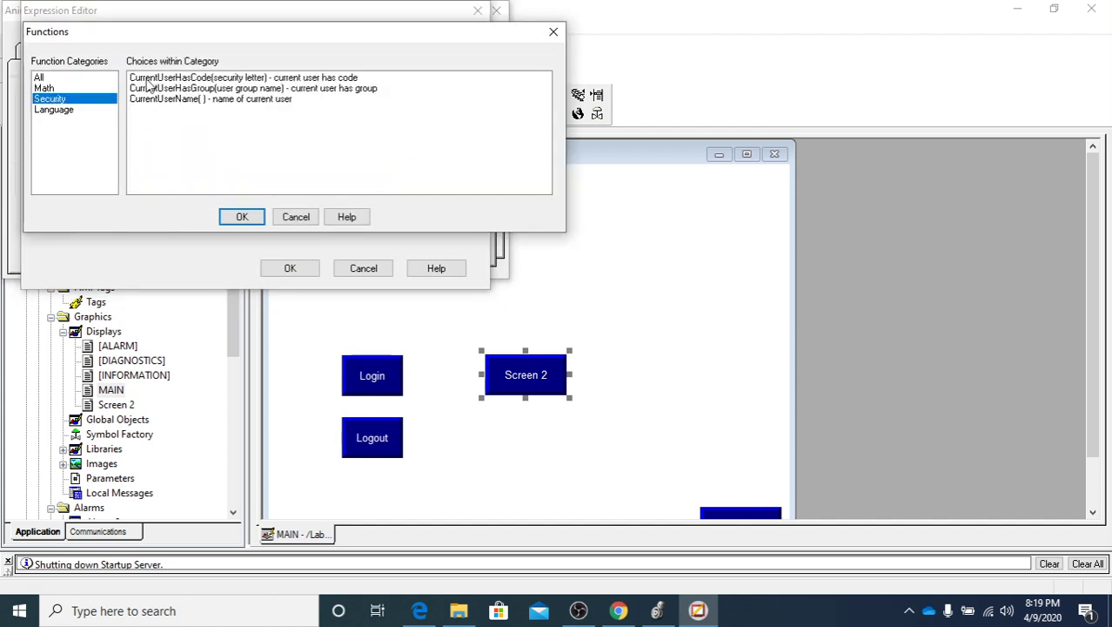
left_click(239, 83)
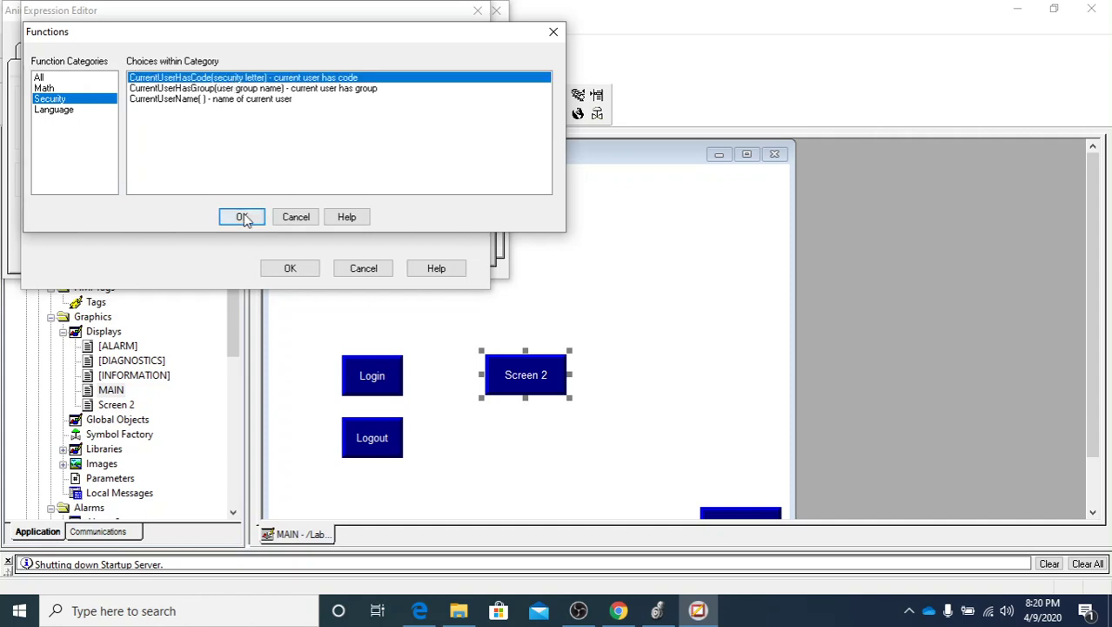
left_click(243, 217)
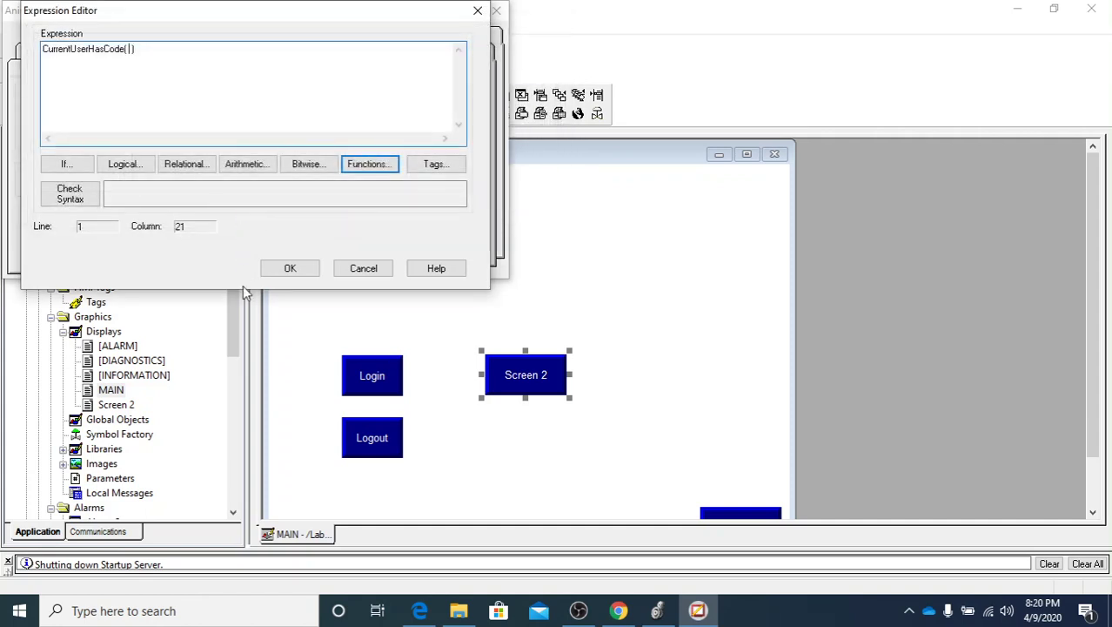
Enter code a as the argument, confirm CurrentUserHasCode( a ) passes the syntax check, and accept it
left_click(80, 197)
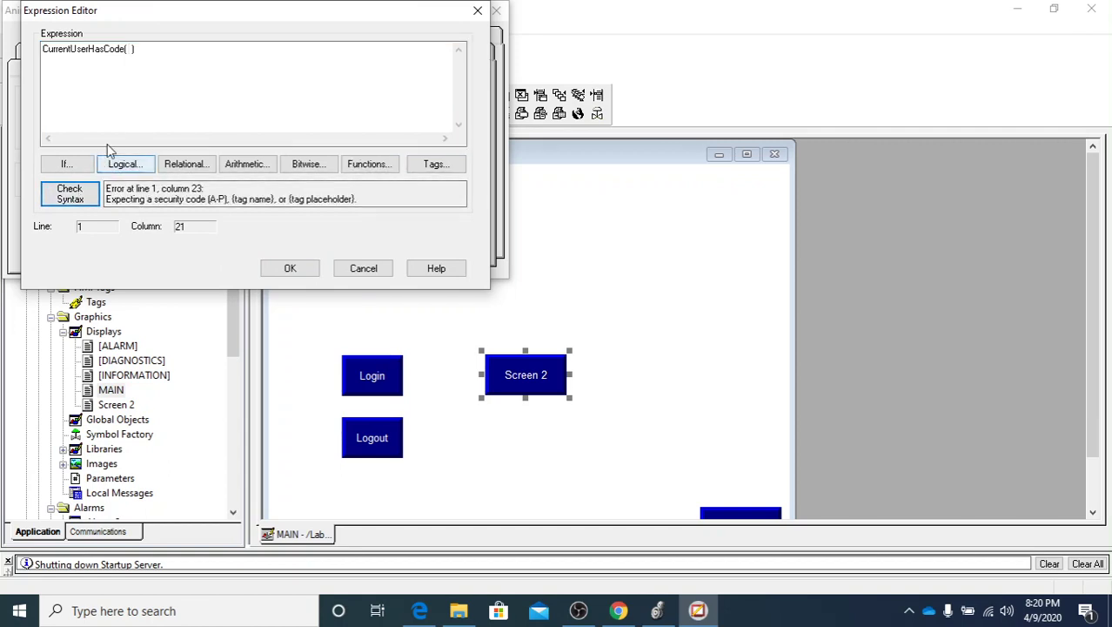
left_click(131, 49)
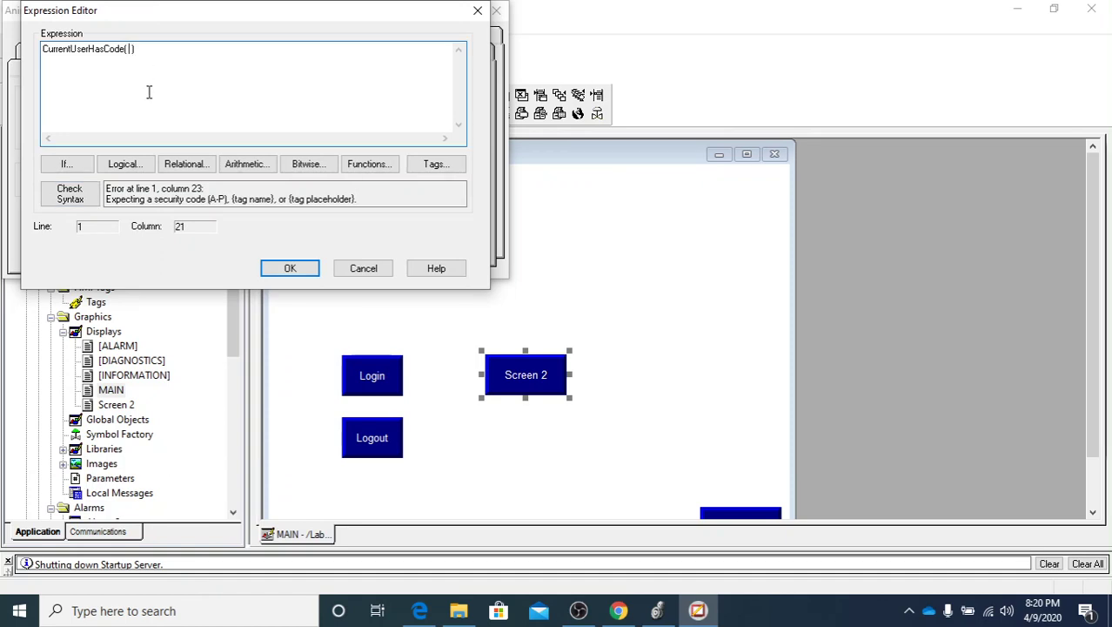
type("a")
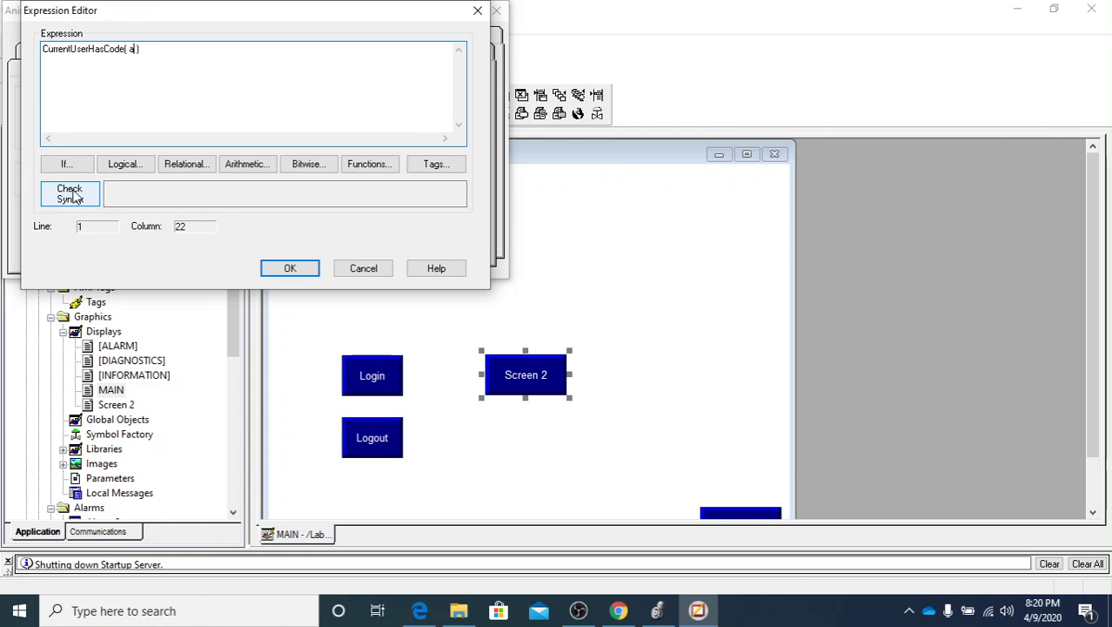
left_click(73, 196)
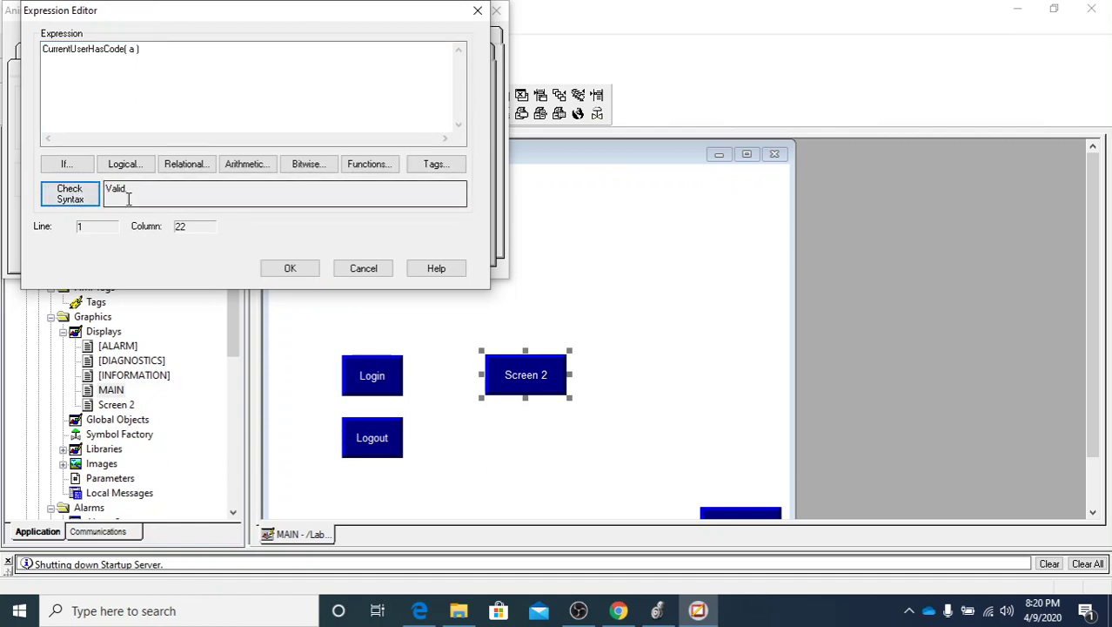
left_click(293, 274)
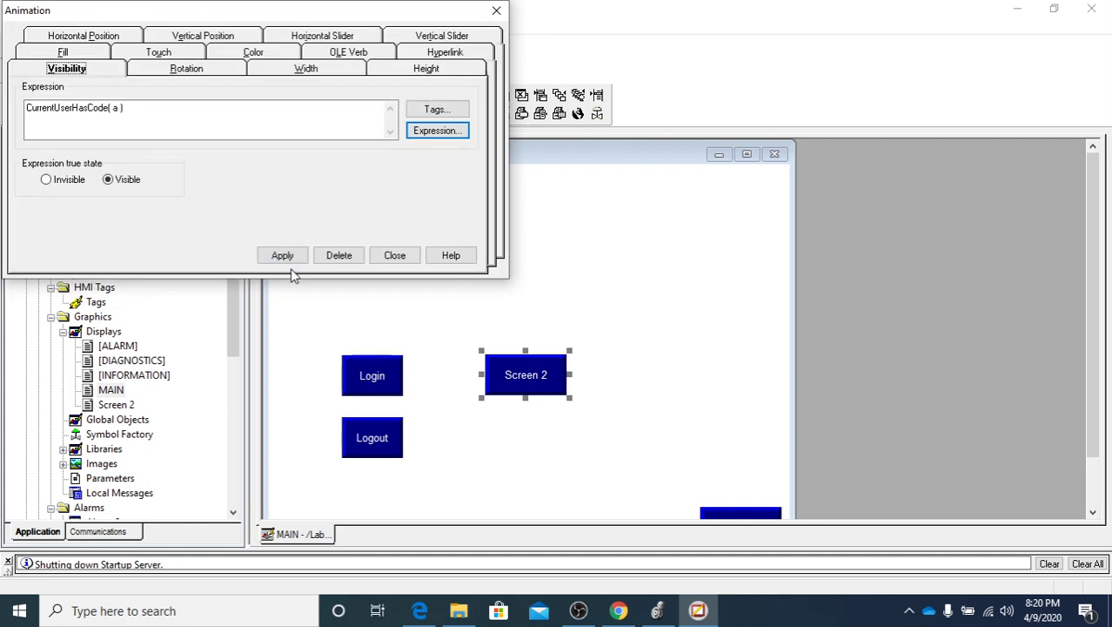
Apply the visibility animation to the Screen 2 button and close the Animation dialog
left_click(291, 254)
left_click(283, 257)
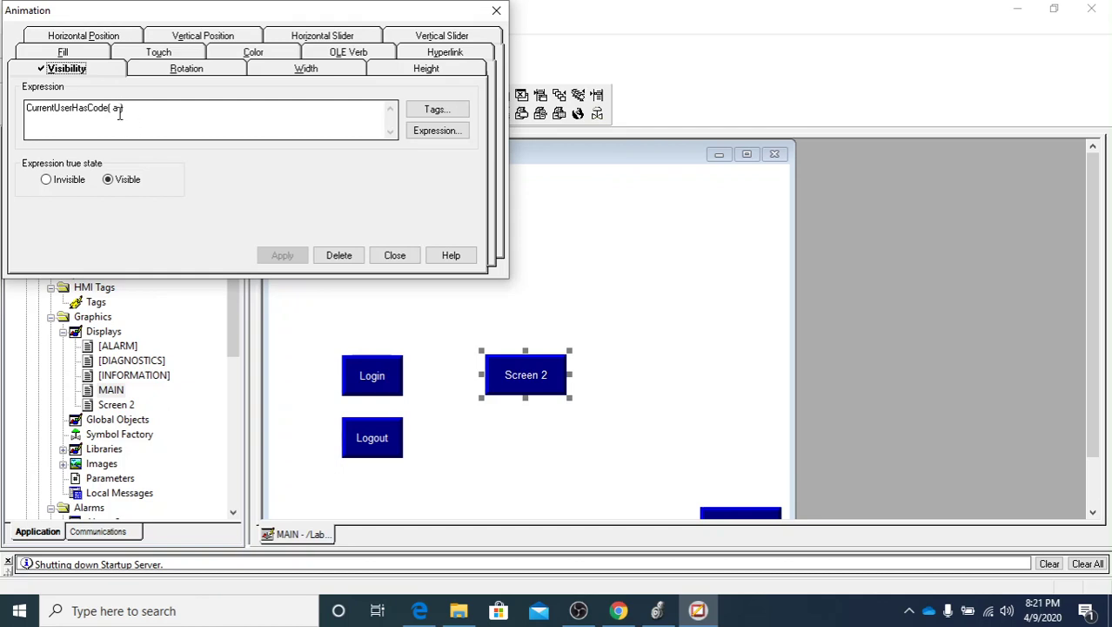
left_click(402, 256)
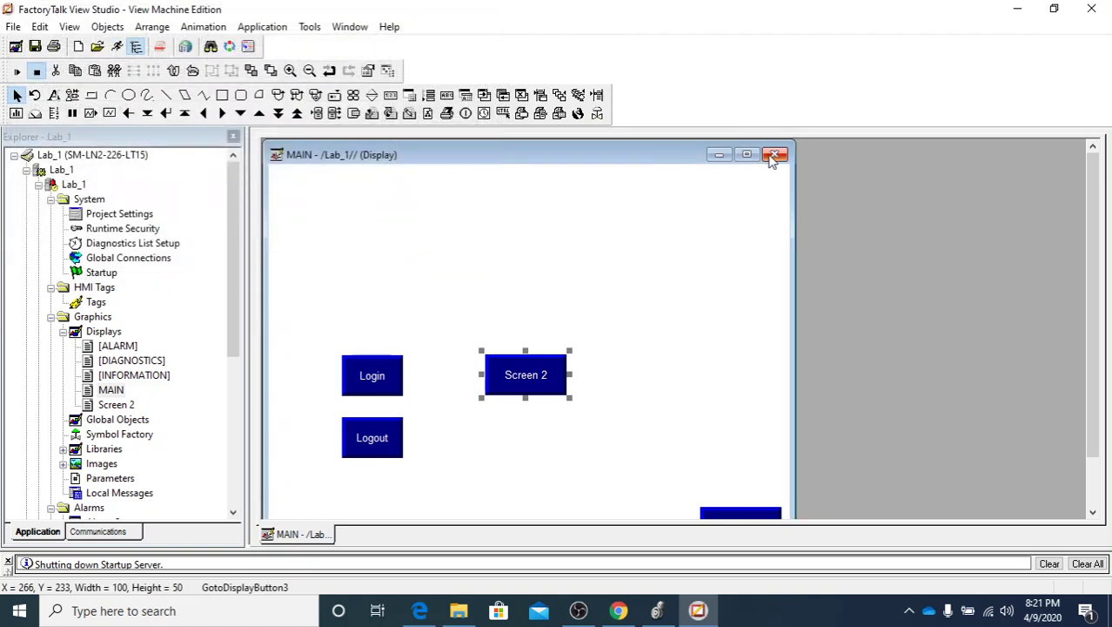
Close the MAIN display, saving its changes
left_click(775, 154)
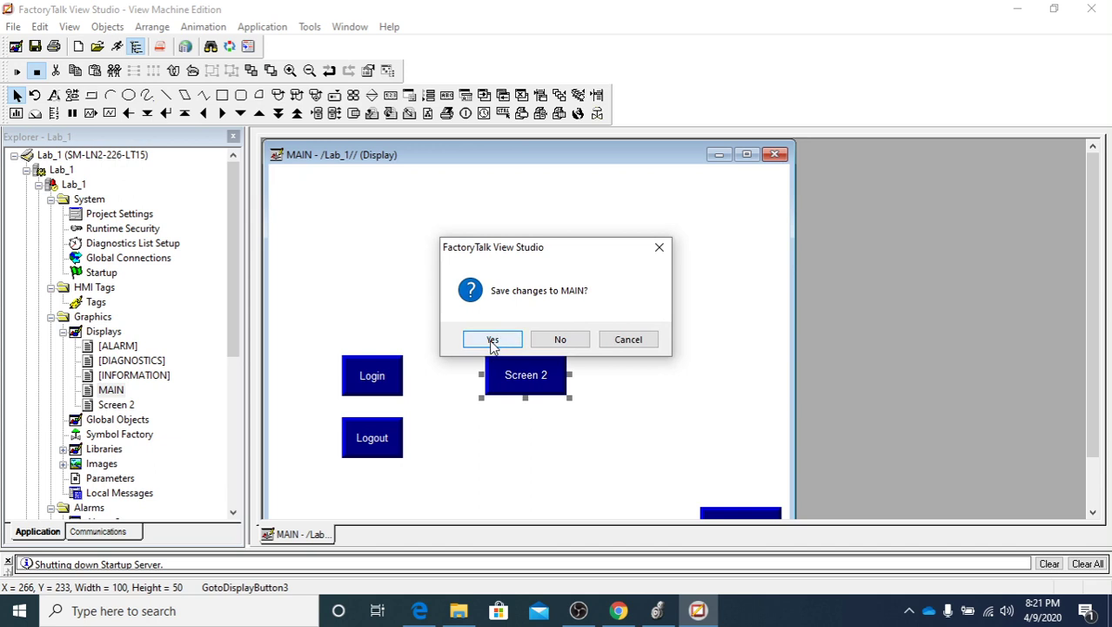
left_click(491, 341)
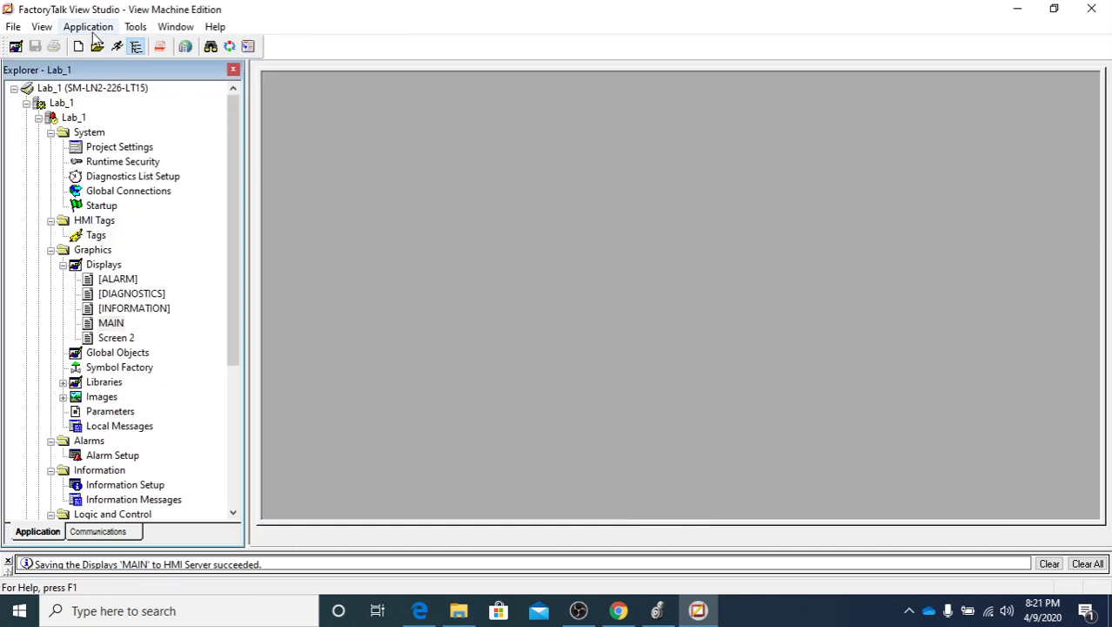
left_click(88, 26)
left_click(92, 42)
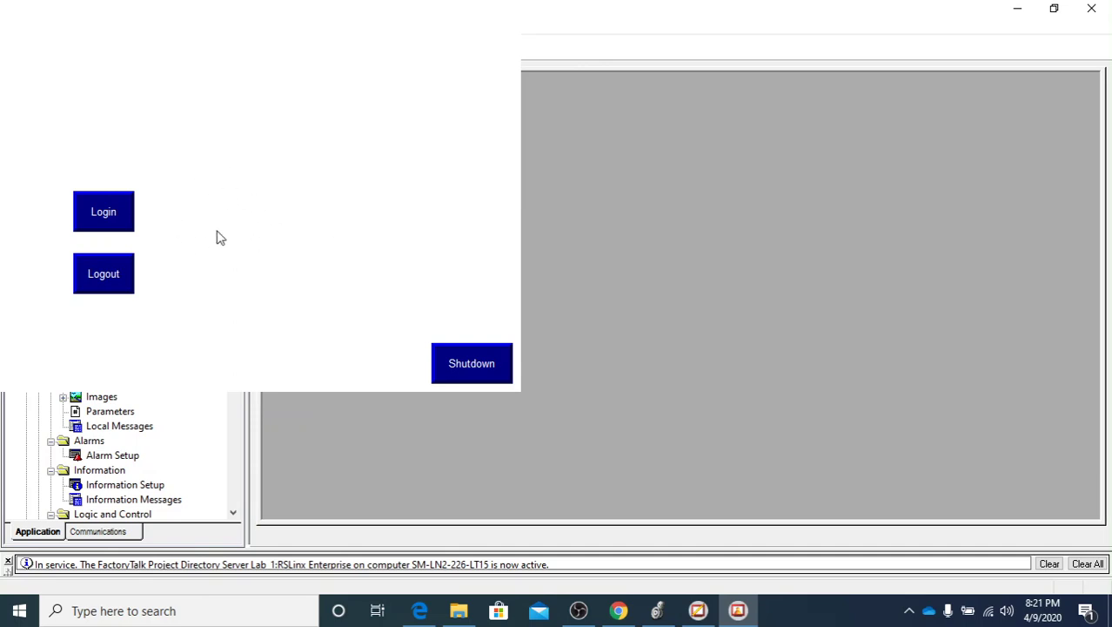
left_click(78, 220)
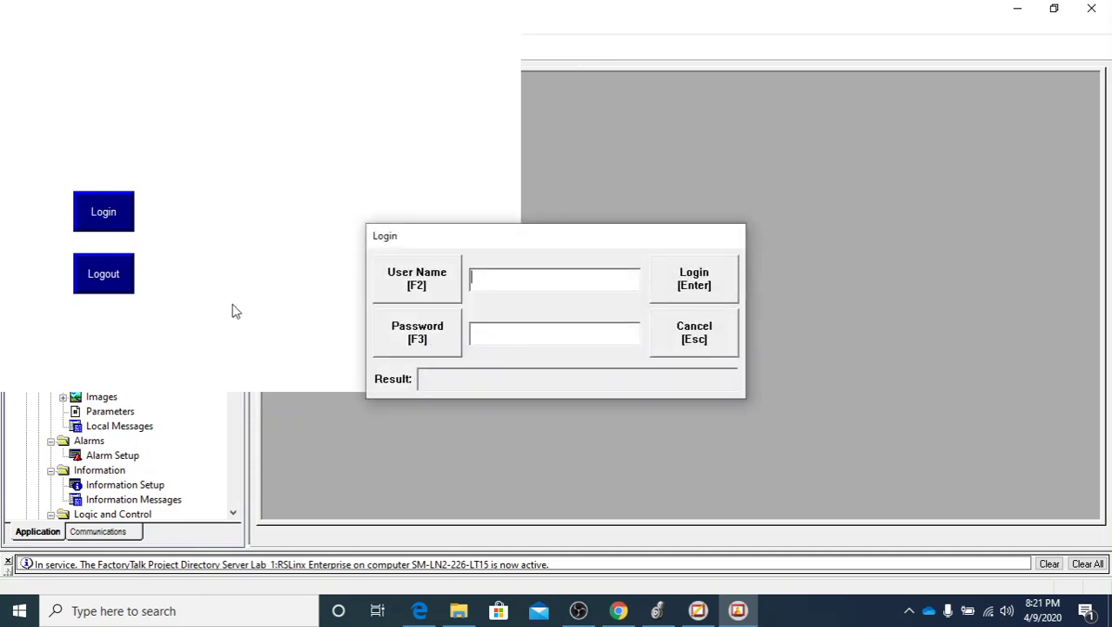
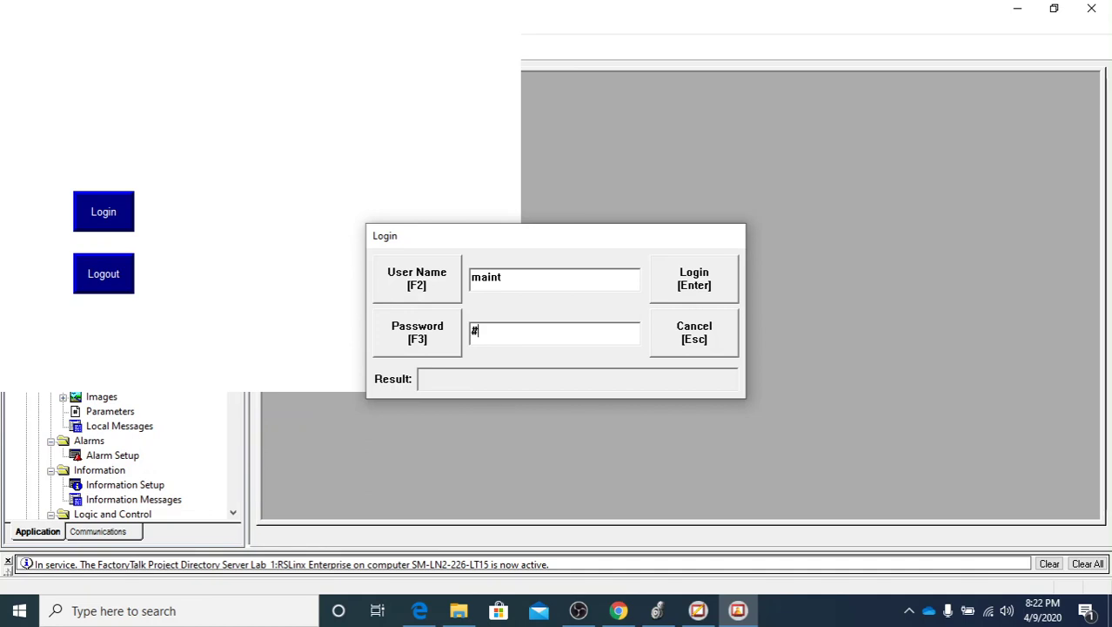
left_click(689, 289)
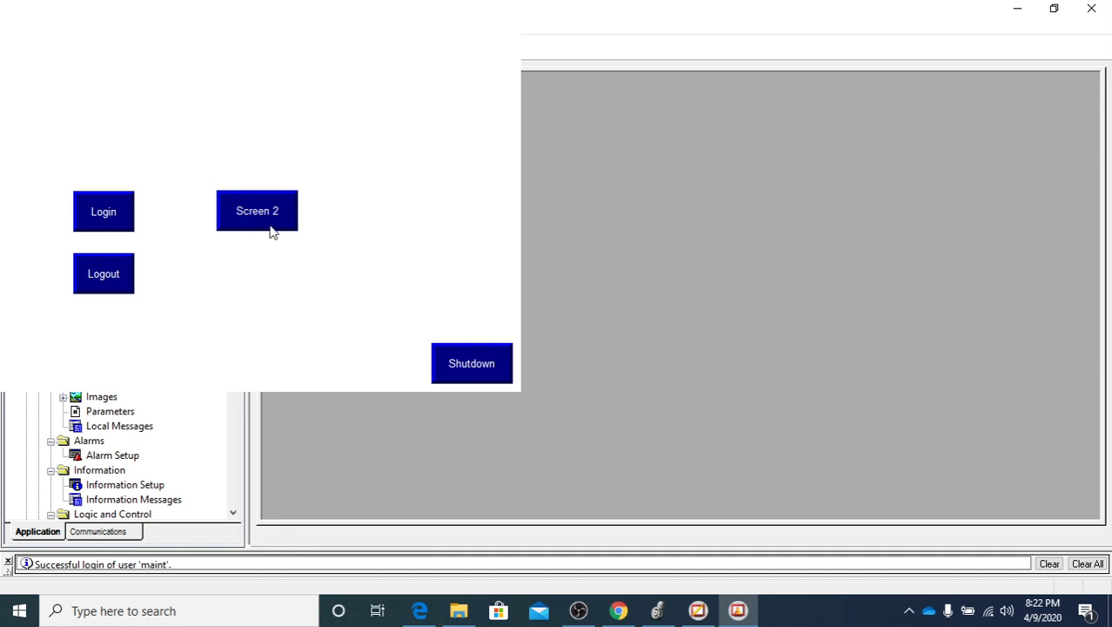
left_click(271, 225)
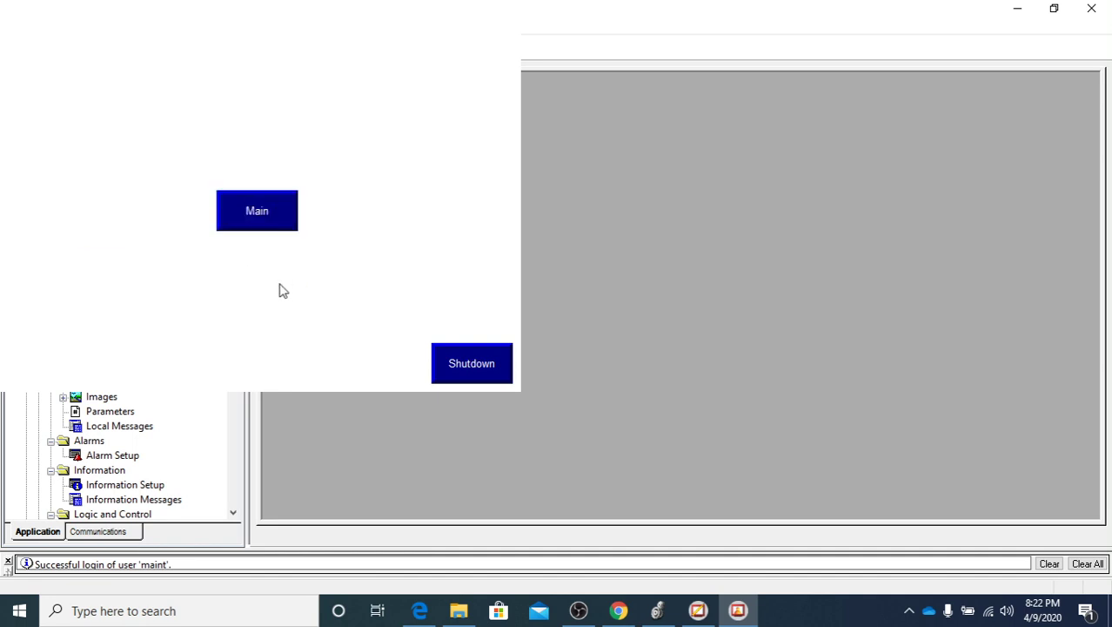
left_click(265, 214)
left_click(271, 222)
left_click(261, 209)
left_click(262, 205)
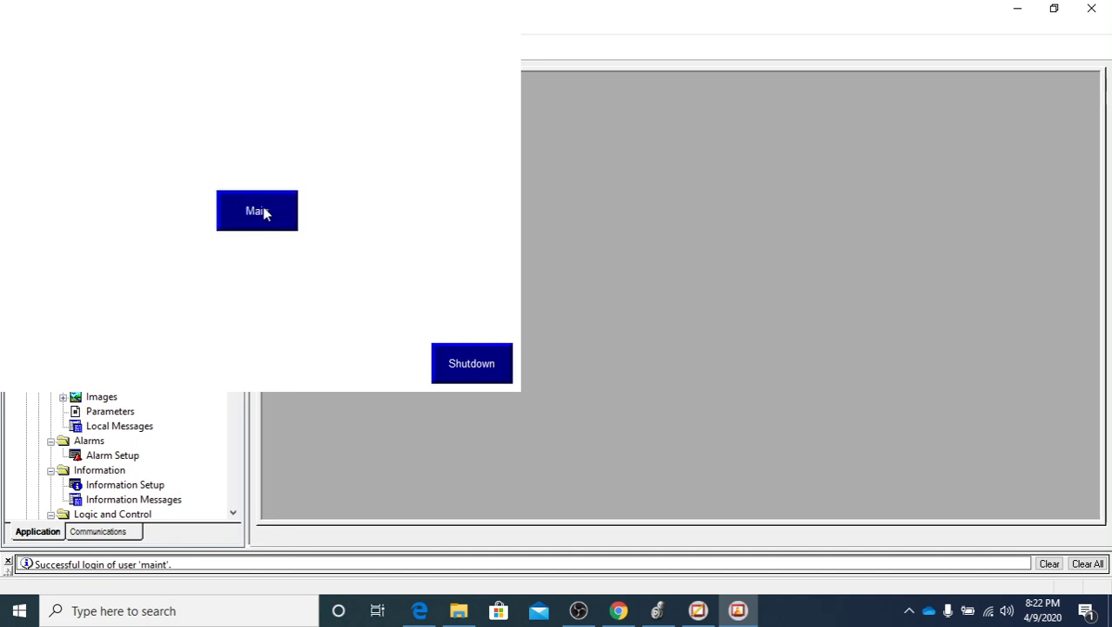
left_click(268, 214)
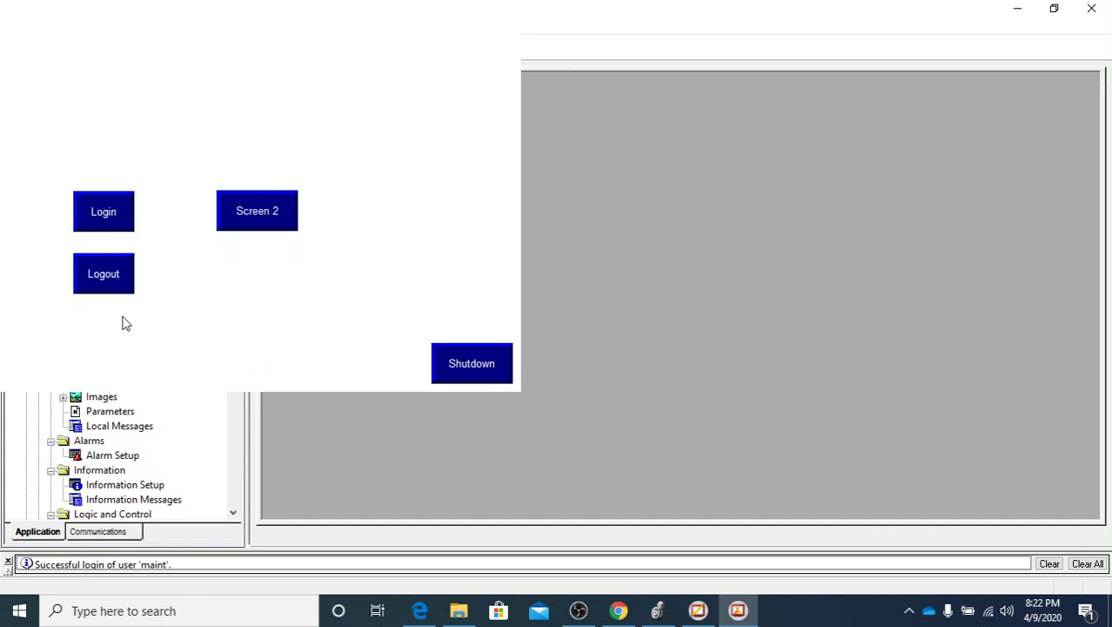
left_click(101, 275)
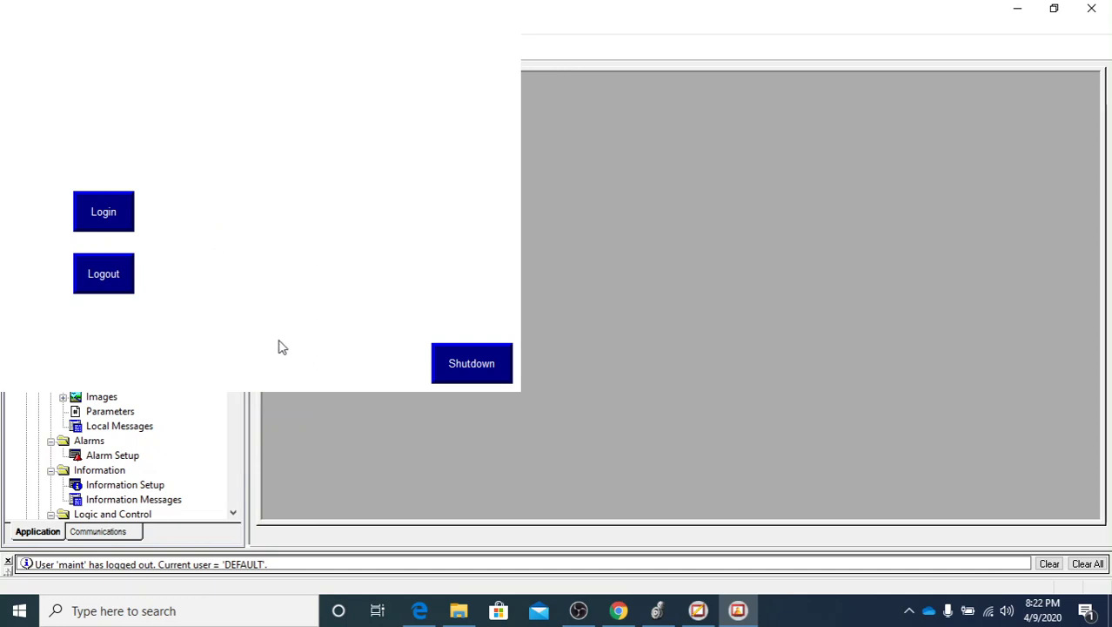
key("Return")
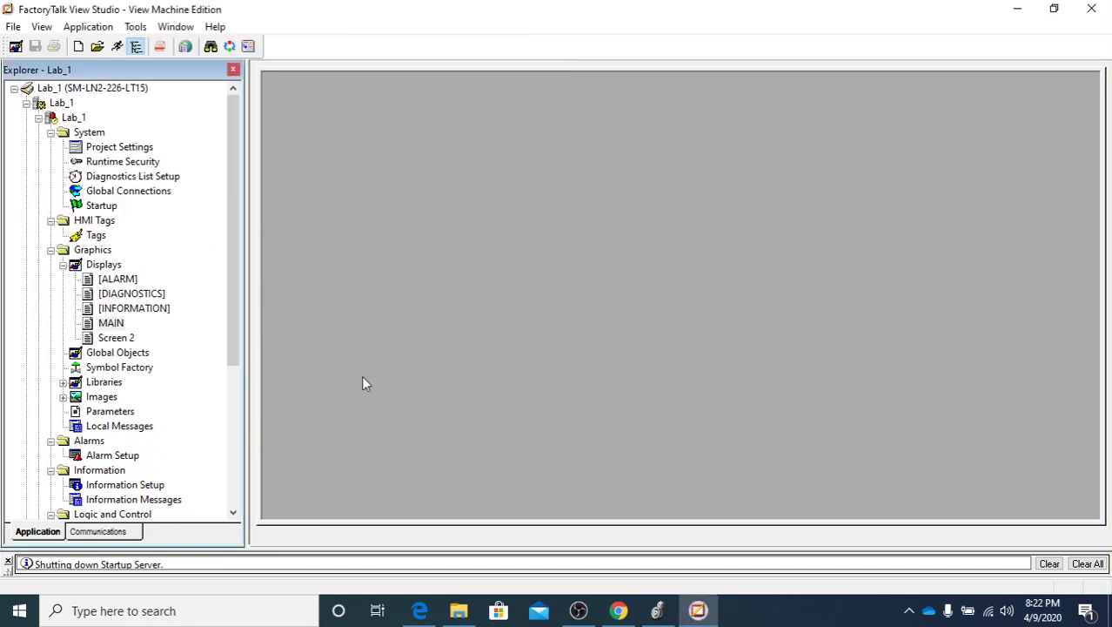